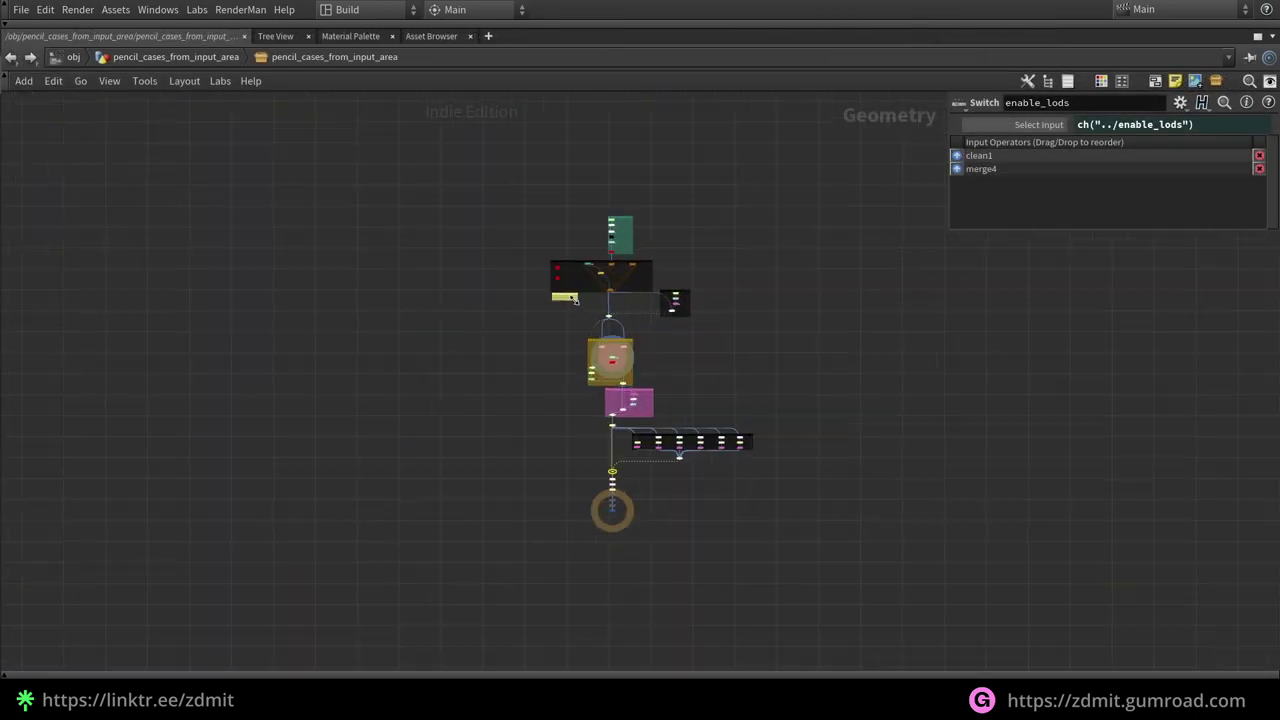
- Survey the node network, highlighting the yellow box, the debug geometry box and the case/pencils randomization box
scroll(726, 343, "up", 3)
left_click_drag(857, 549, 489, 441)
middle_click_drag(489, 441, 511, 498)
left_click_drag(722, 511, 480, 457)
middle_click_drag(480, 457, 480, 505)
left_click_drag(453, 412, 654, 414)
middle_click_drag(654, 414, 668, 438)
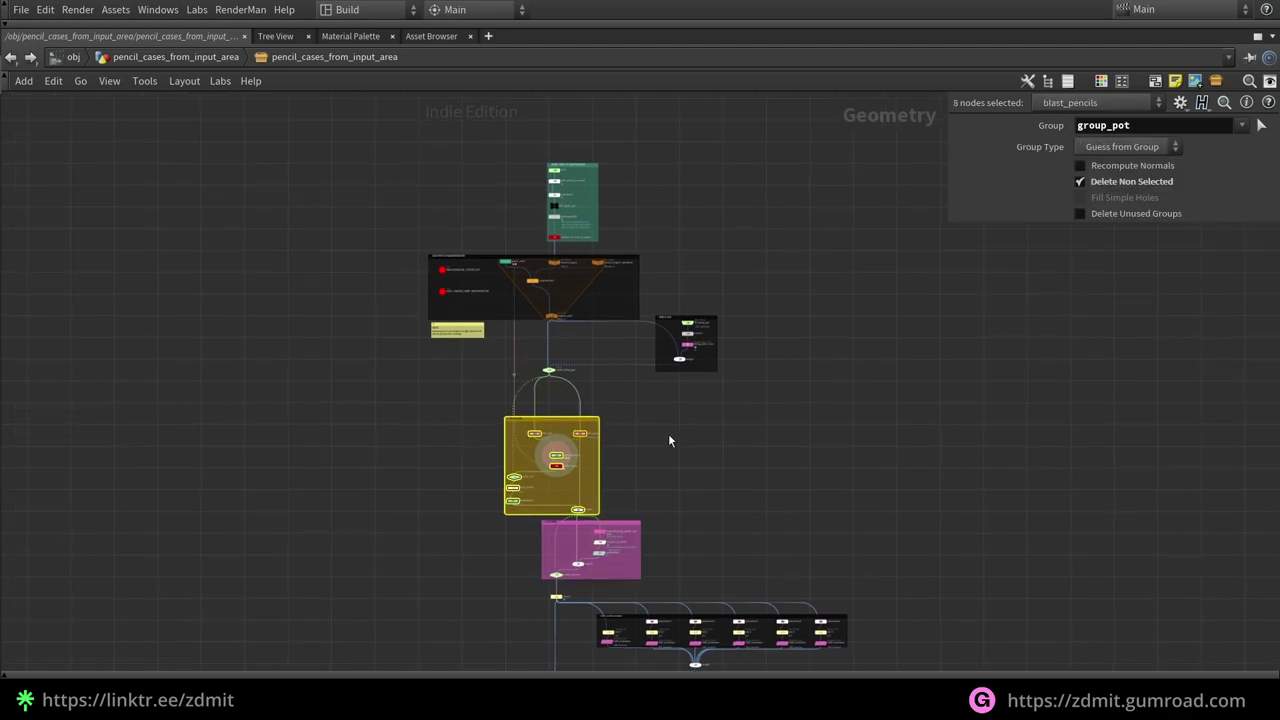
left_click_drag(668, 438, 694, 264)
scroll(694, 264, "up", 1)
middle_click_drag(796, 401, 834, 504)
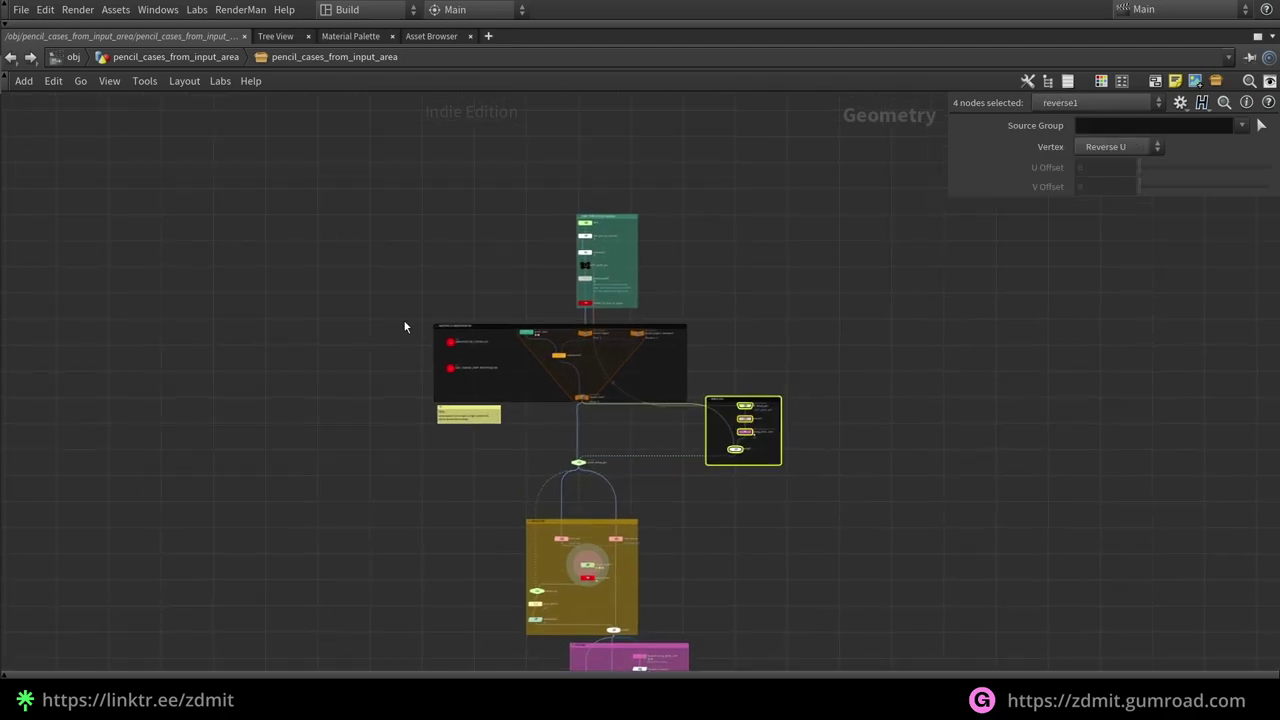
left_click_drag(397, 306, 698, 412)
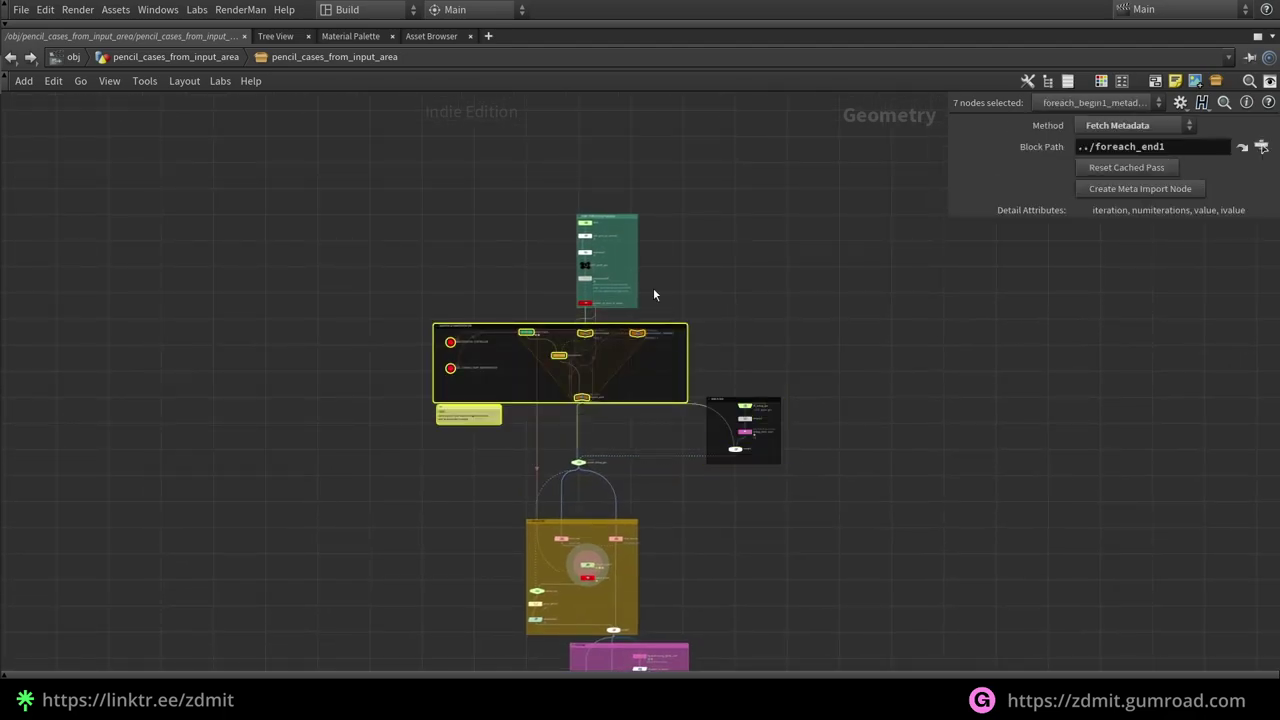
- Survey the point-scattering box at the network's start and the LOD and output nodes at its end
middle_click_drag(654, 290, 674, 326)
scroll(677, 330, "up", 3)
left_click_drag(518, 181, 680, 354)
scroll(764, 366, "down", 3)
middle_click_drag(690, 610, 548, 226)
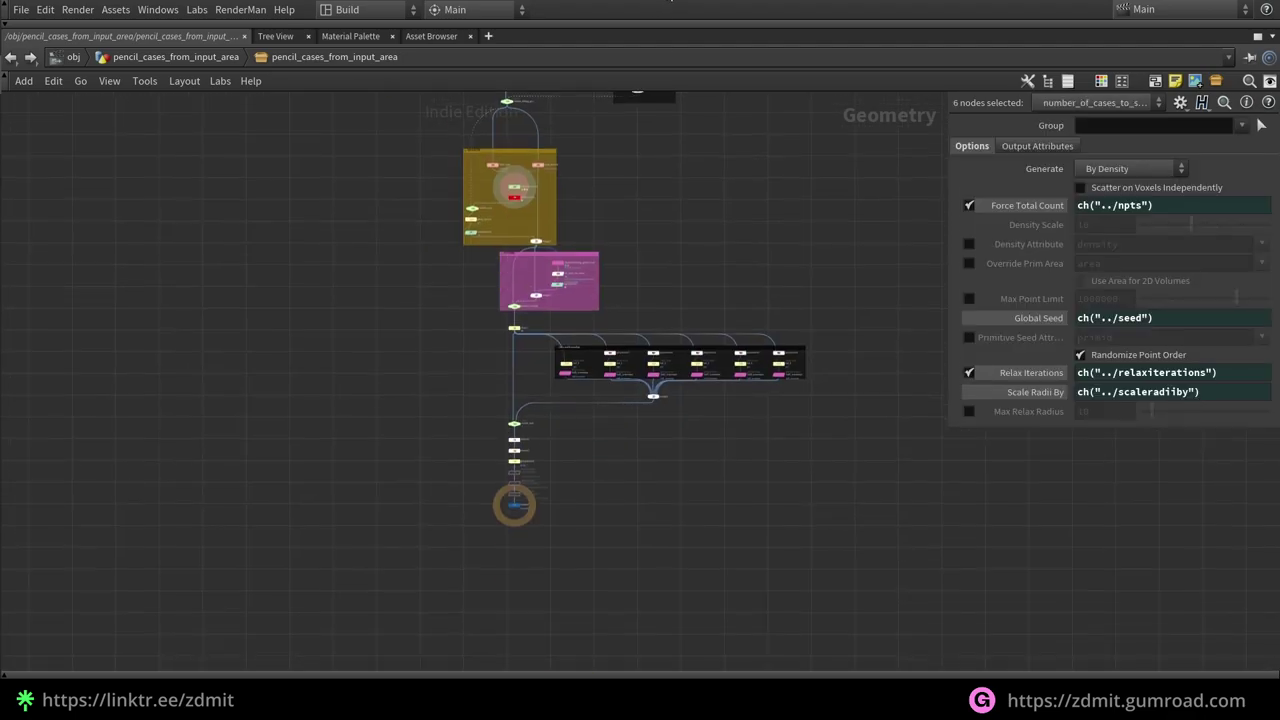
scroll(508, 453, "up", 4)
left_click_drag(426, 400, 539, 482)
scroll(631, 472, "down", 3)
middle_click_drag(631, 466, 618, 618)
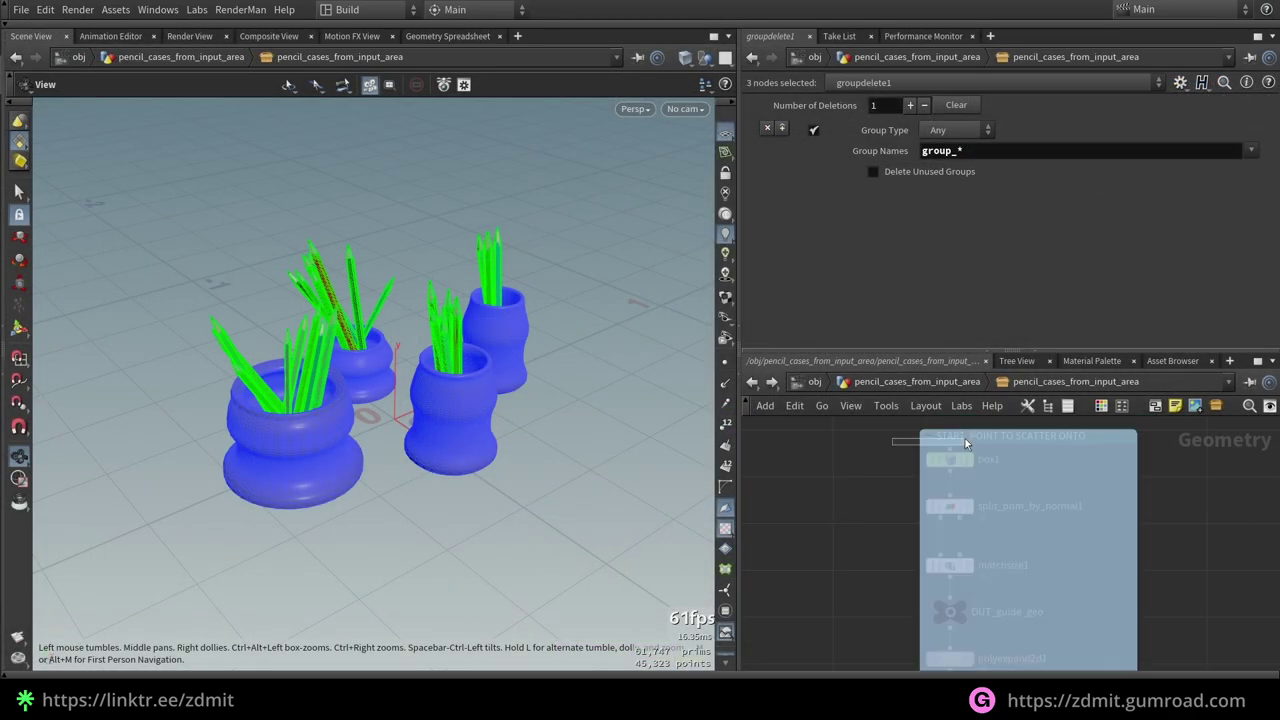
- Display box1 and split_prim_by_normal1 in turn, and check the split node's Direction options and resulting bottom face
left_click_drag(861, 485, 976, 466)
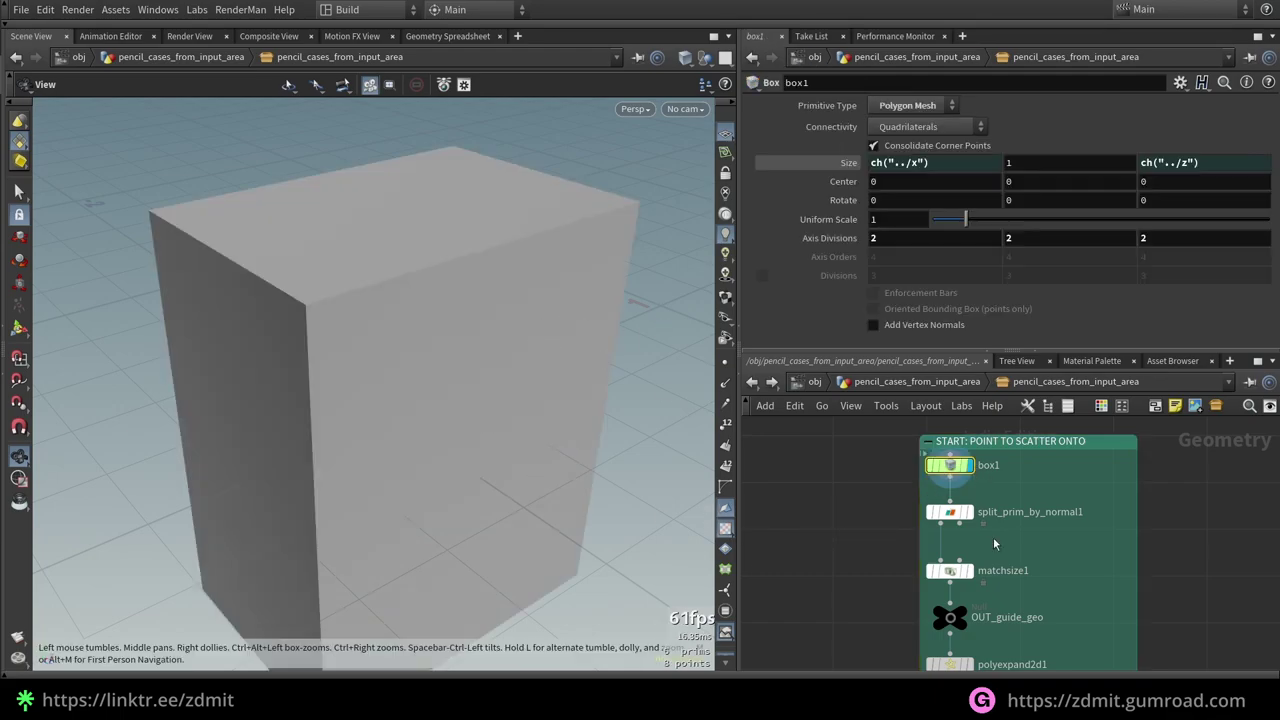
left_click_drag(860, 538, 974, 505)
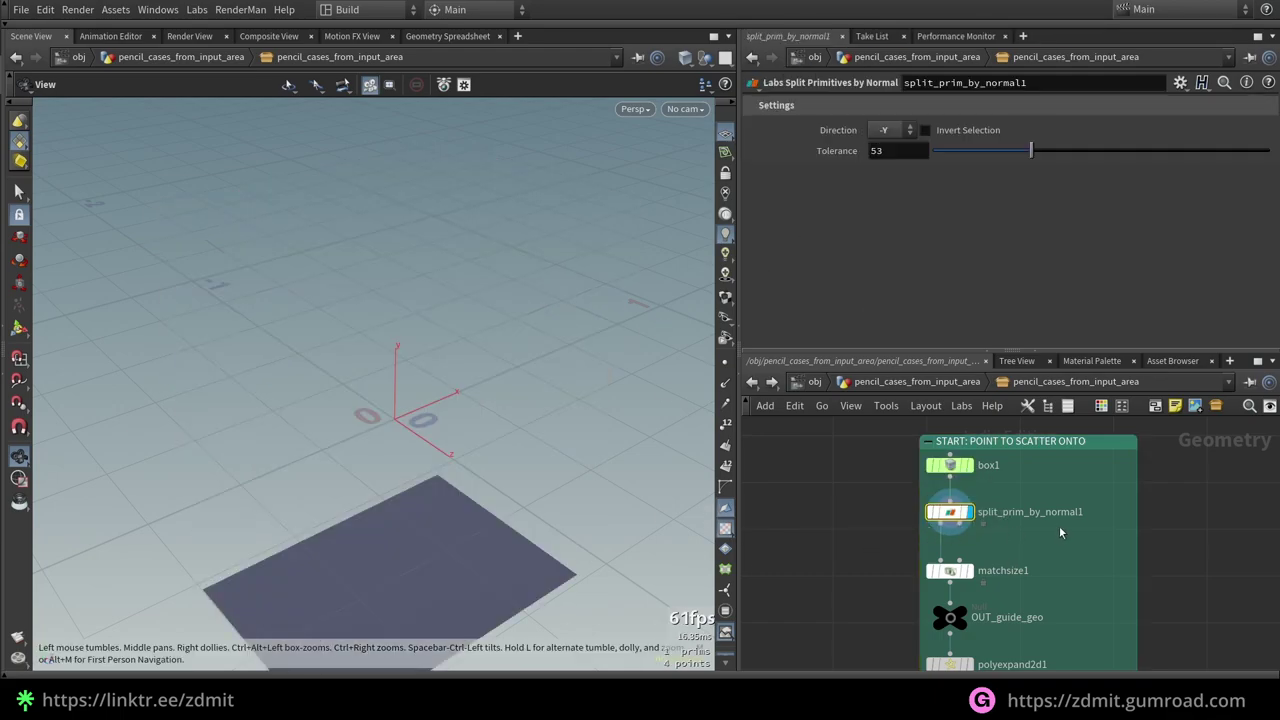
left_click(902, 131)
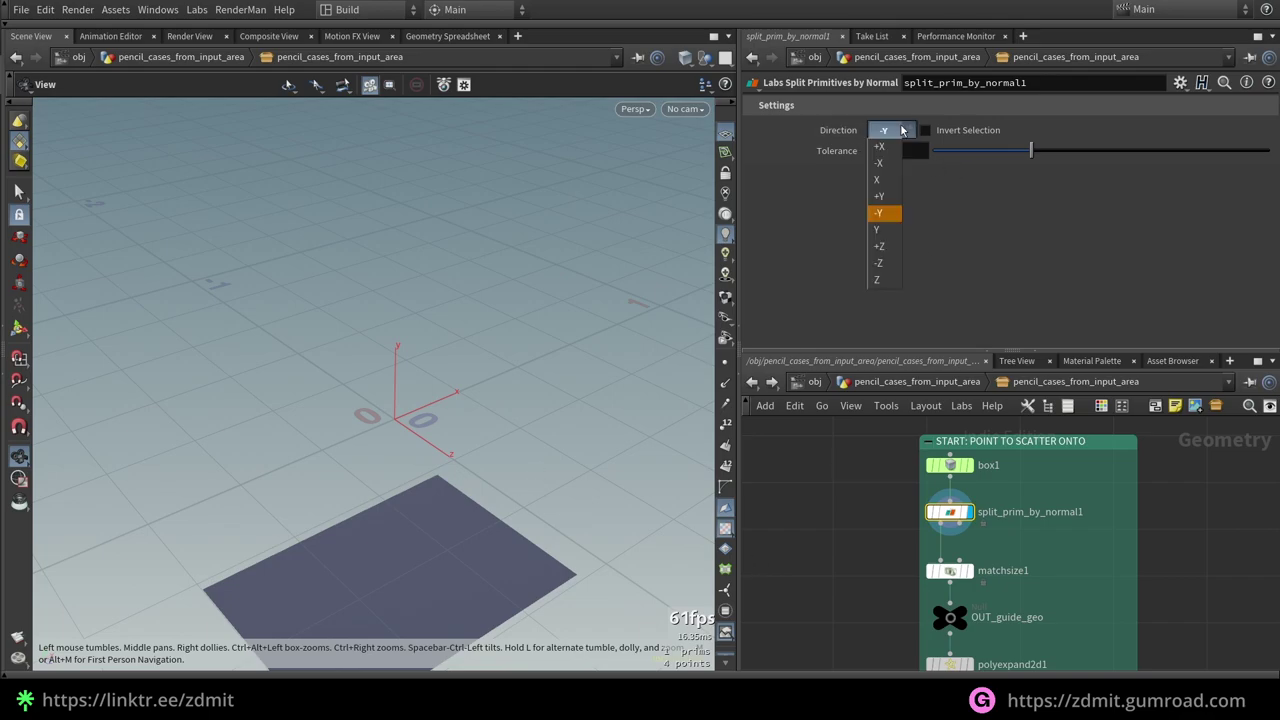
left_click(902, 131)
left_click_drag(480, 412, 370, 520)
middle_click_drag(370, 530, 417, 459)
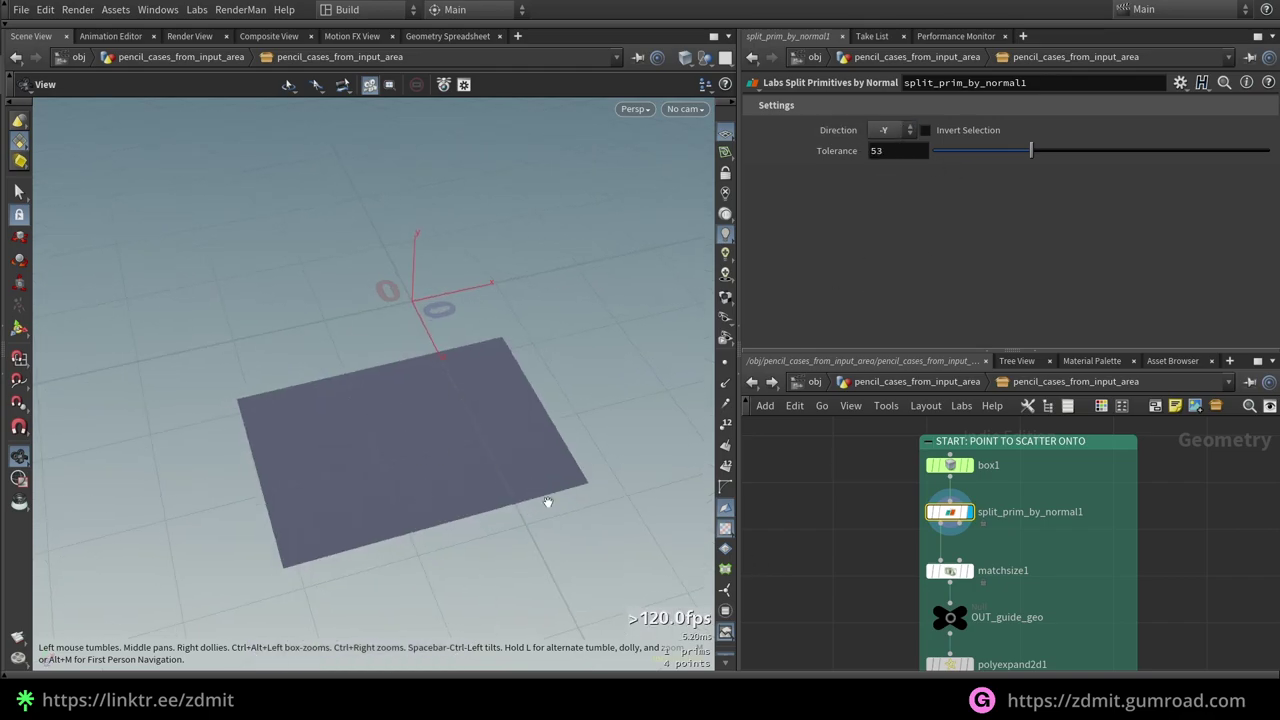
- Display matchsize1 and inspect its Translate and Justify matching settings
left_click(948, 570)
left_click_drag(463, 371, 463, 326)
scroll(905, 303, "down", 2)
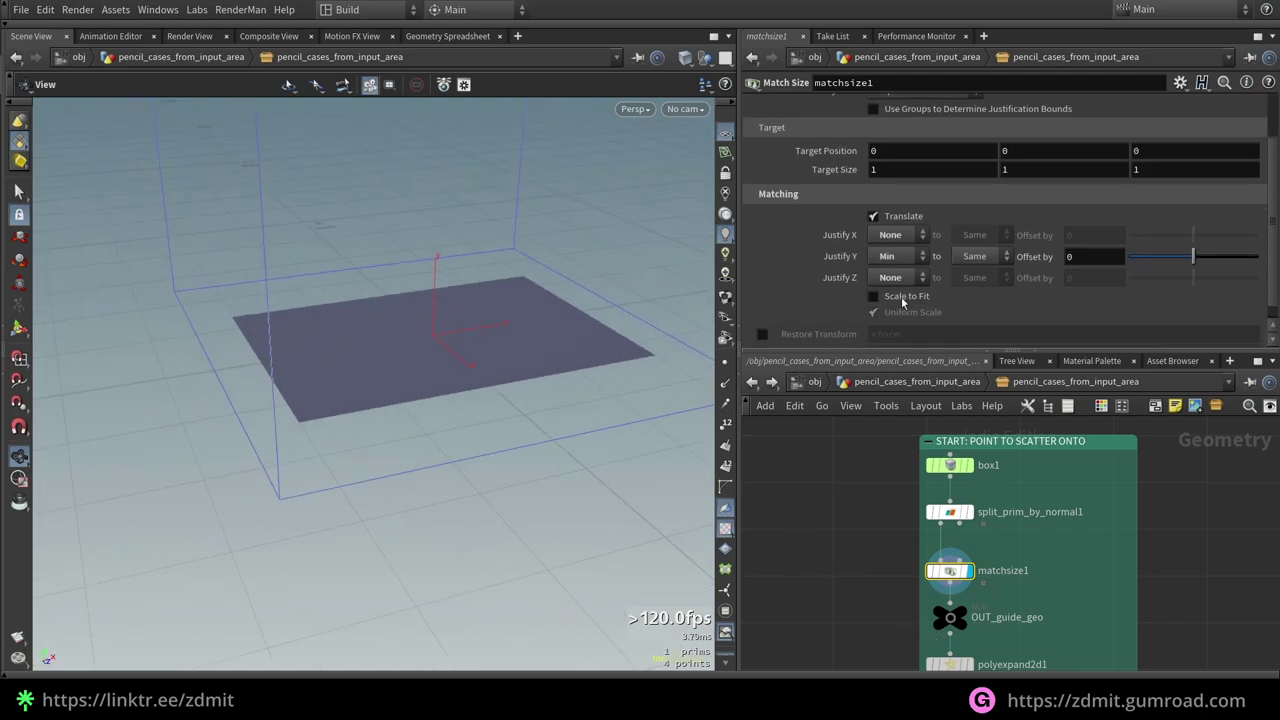
- Display polyexpand2d1, inspect its Offset, and template OUT_guide_geo to compare the inset plane with the original outline
middle_click_drag(892, 600, 804, 460)
left_click(957, 577)
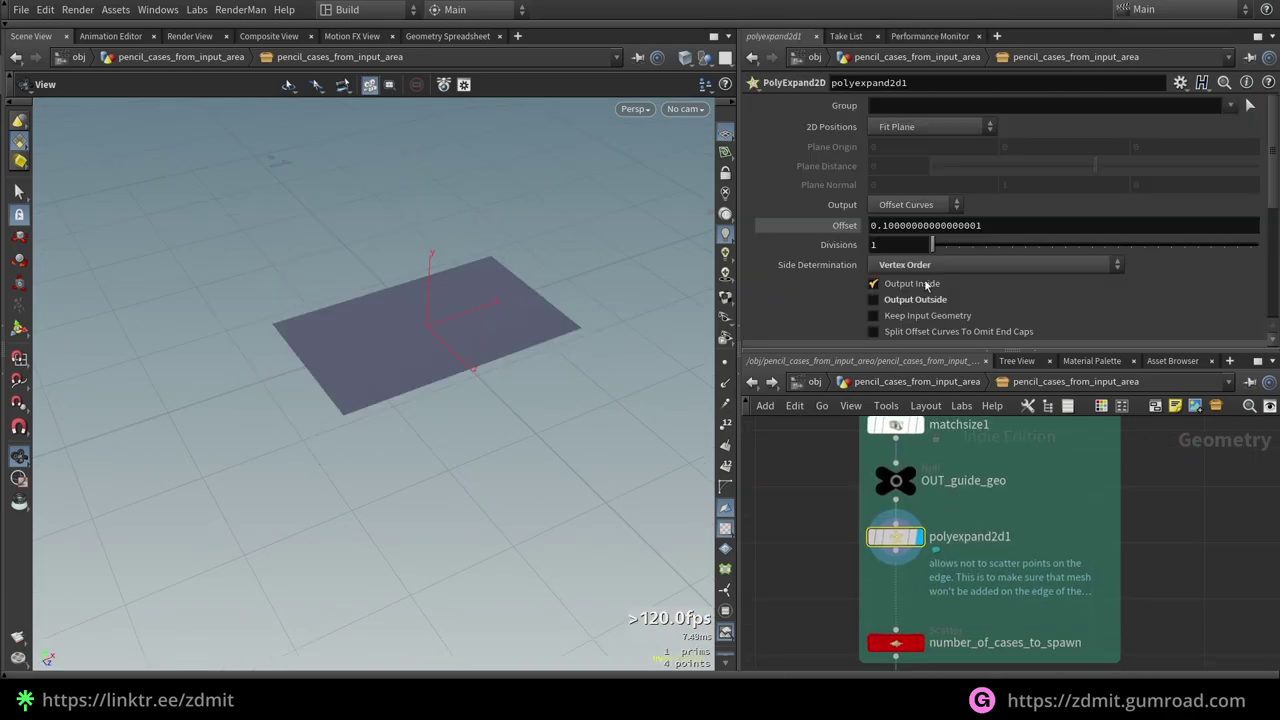
left_click(838, 226)
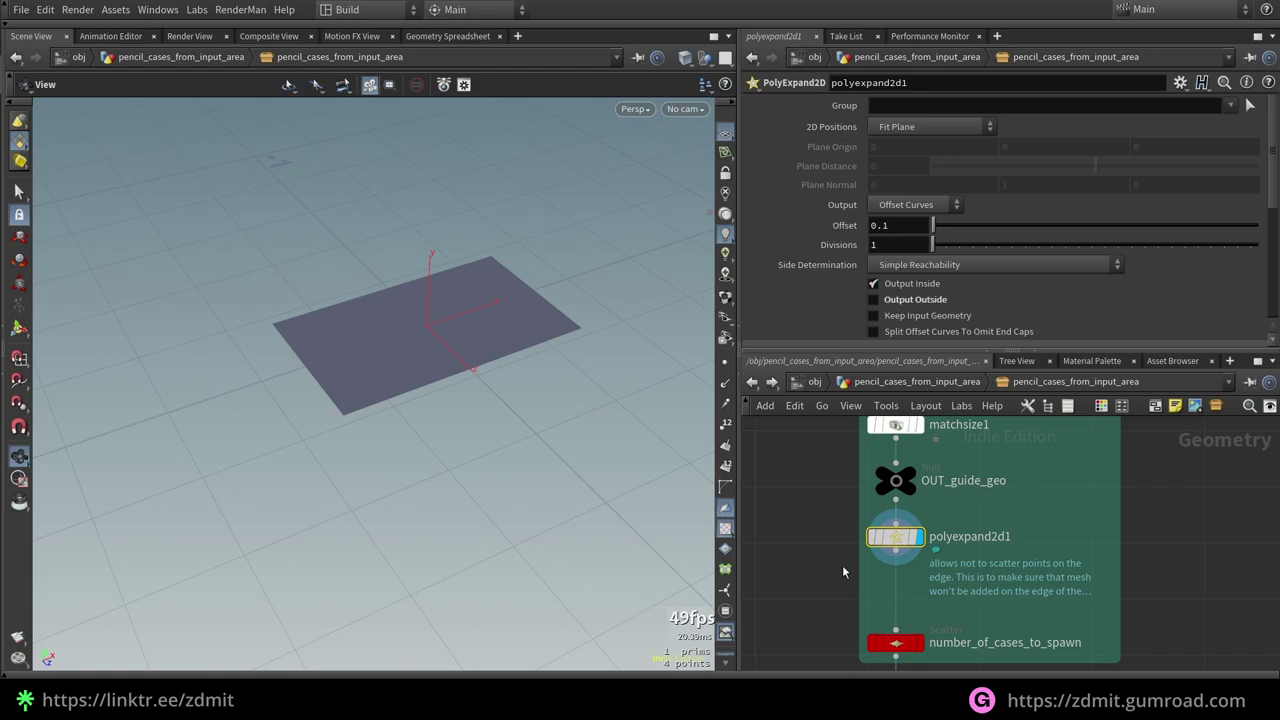
left_click(896, 480)
left_click_drag(420, 403, 397, 482)
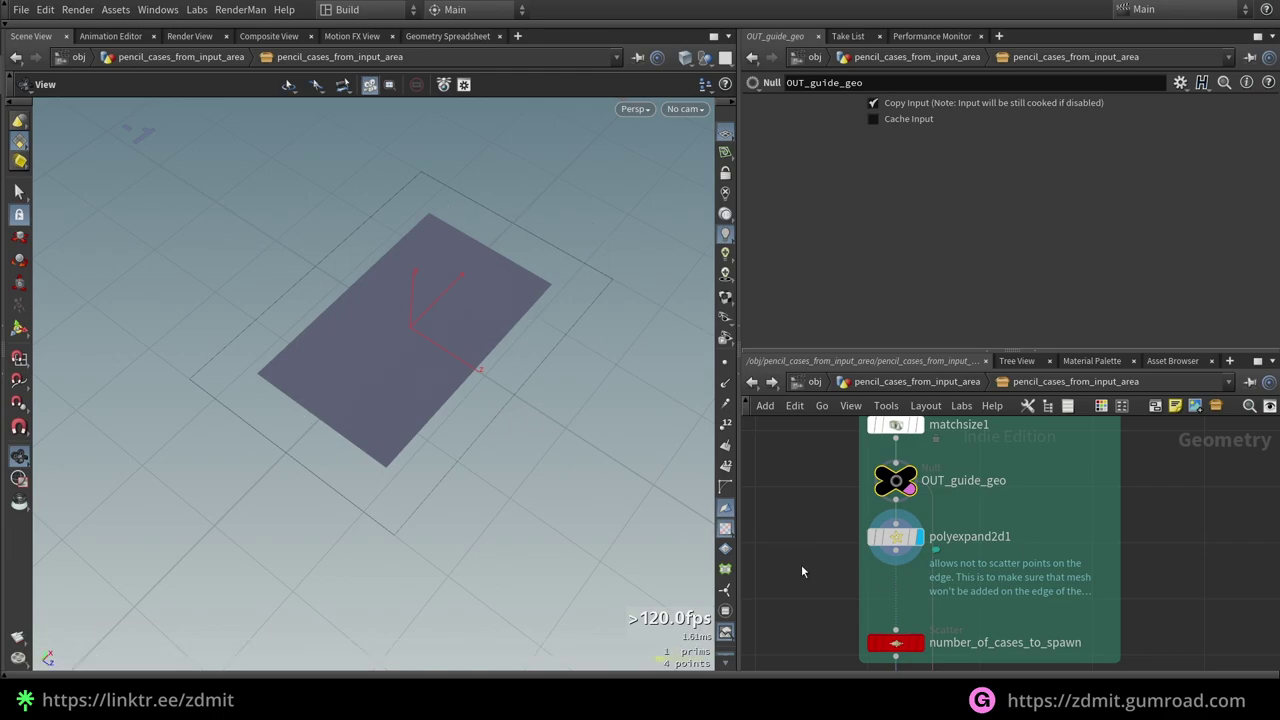
- Display the number_of_cases_to_spawn scatter and turn on point markers in the viewport to examine the scattered points
left_click(896, 643)
middle_click_drag(958, 662, 965, 541)
key("r")
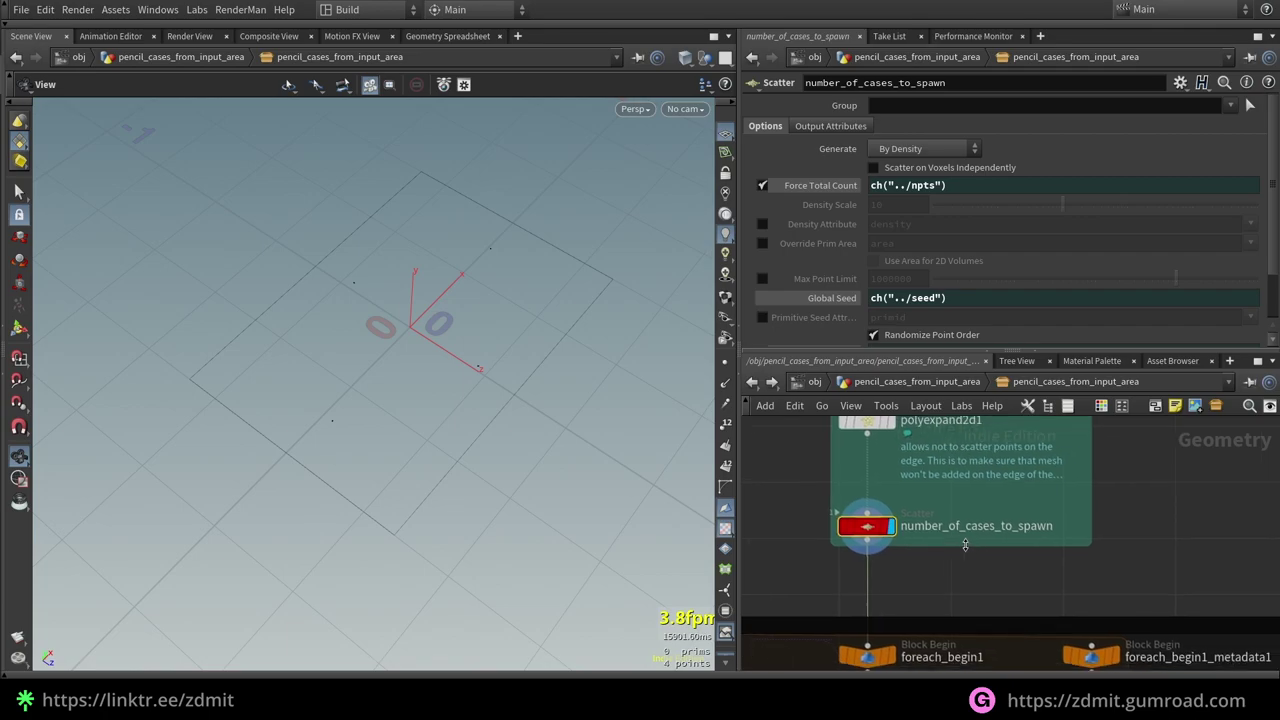
left_click(725, 362)
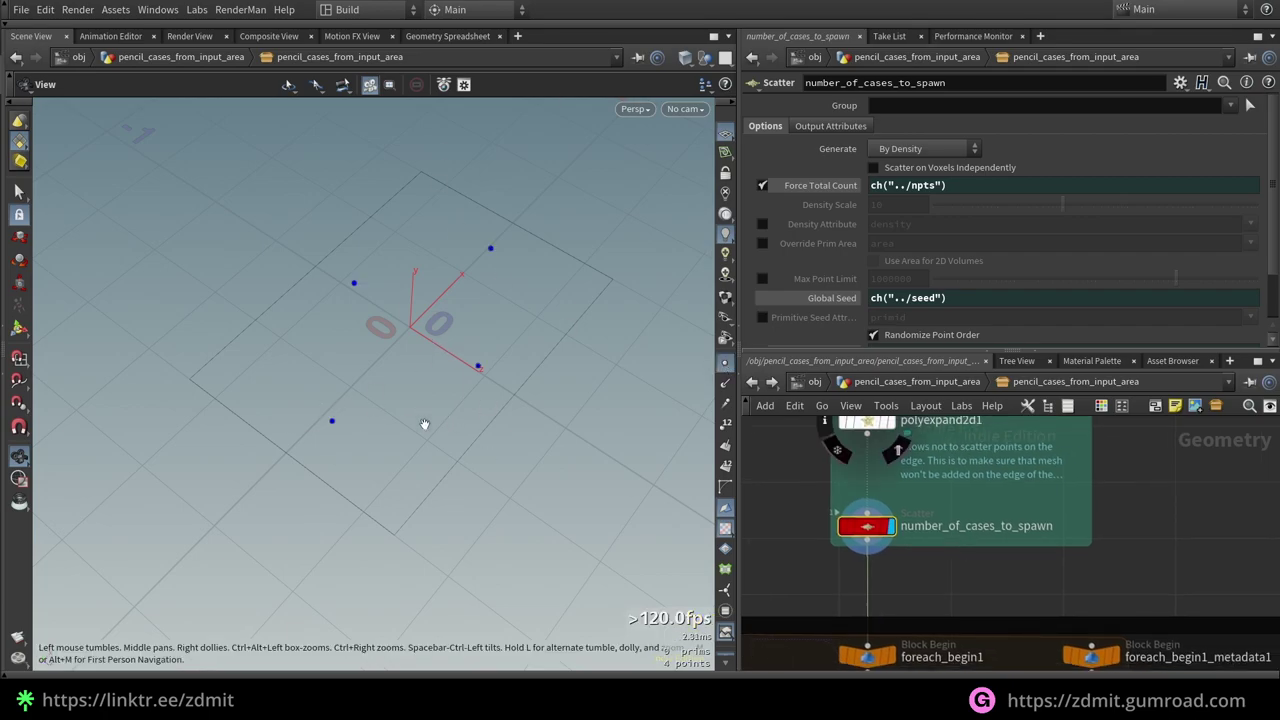
left_click_drag(502, 422, 479, 352)
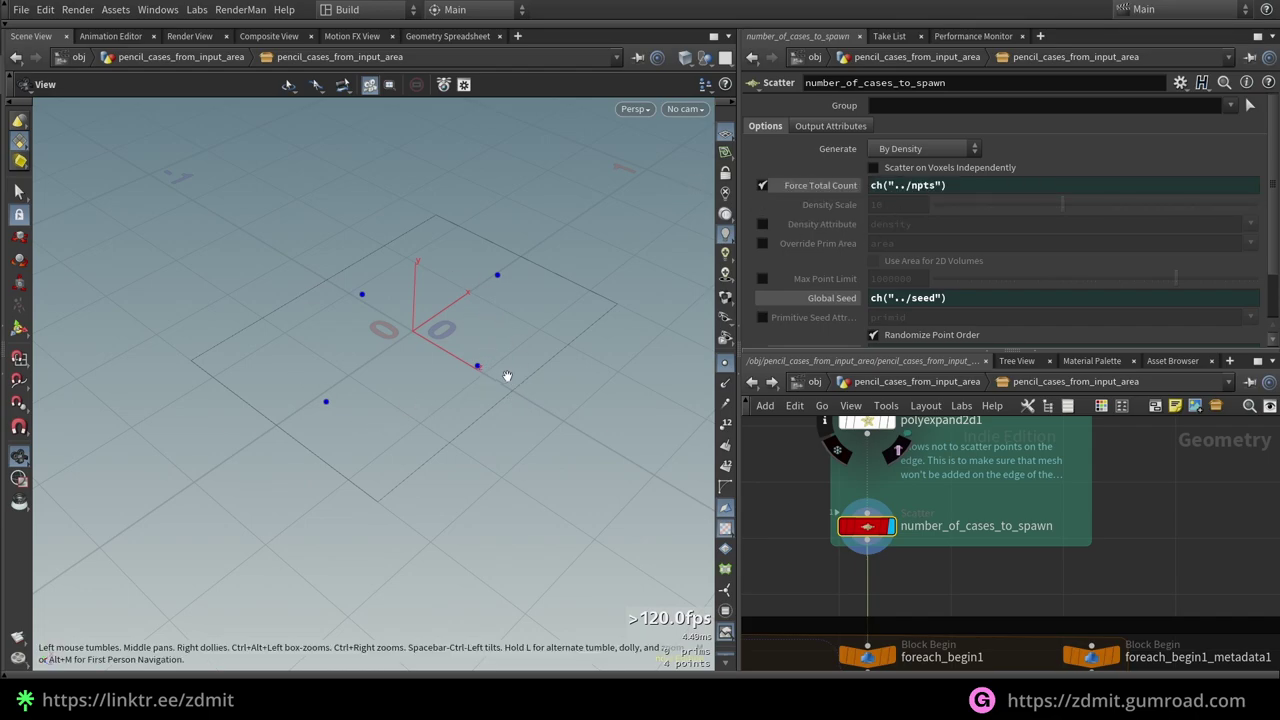
- Try a manual Global Seed of 3.82 on the number_of_cases_to_spawn scatter in place of its channel reference
left_click(838, 298)
left_click(838, 298)
left_click(852, 298)
left_click_drag(1050, 297, 1063, 297)
scroll(1062, 260, "down", 2)
left_click_drag(1061, 238, 1056, 238)
- Try manual scatter values with Relax Iterations at 2 and Scale Radii By at 0.632, and vary the Global Seed
left_click(838, 295, "ctrl+shift")
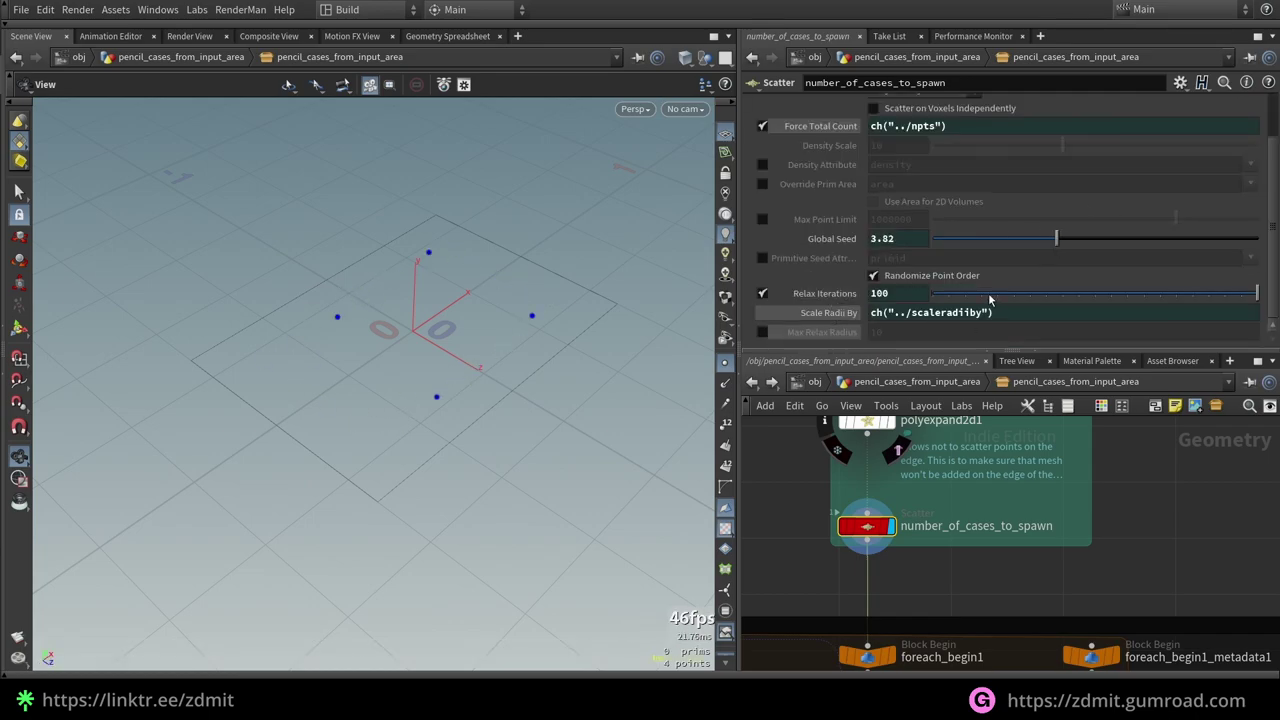
left_click_drag(990, 300, 937, 294)
left_click(829, 312, "ctrl+shift")
left_click(1036, 316)
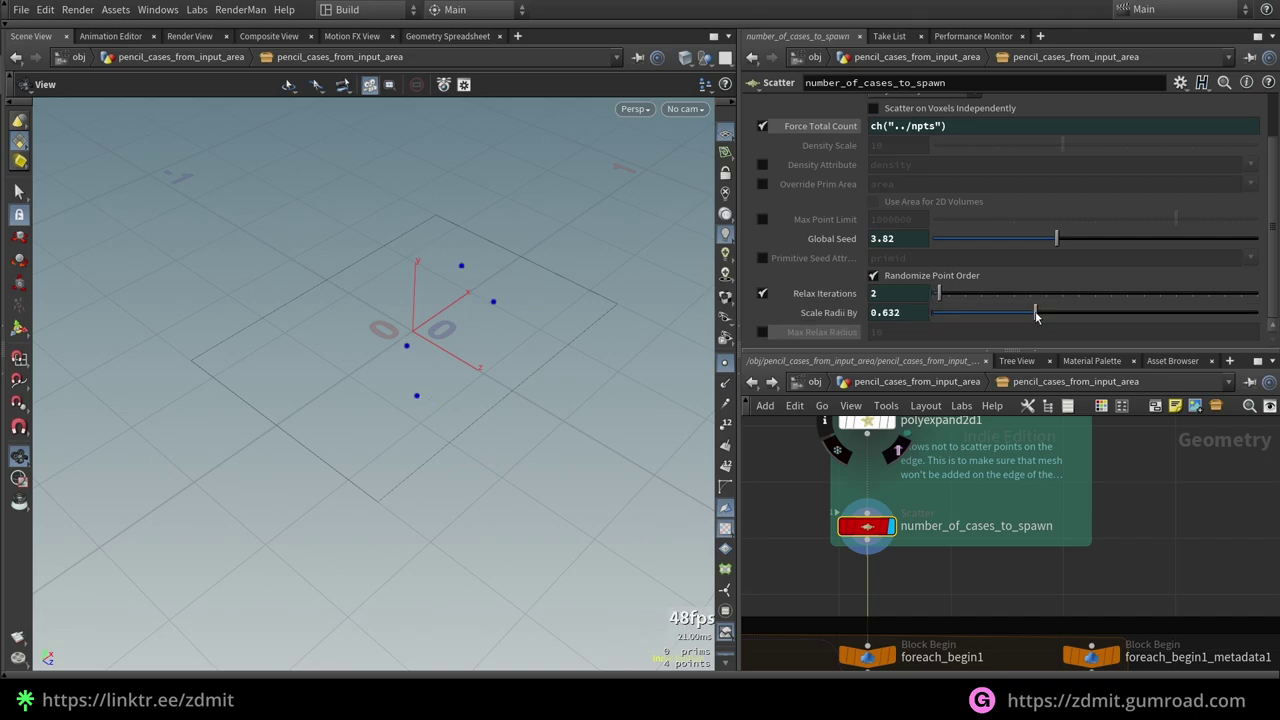
left_click_drag(1056, 238, 1088, 238)
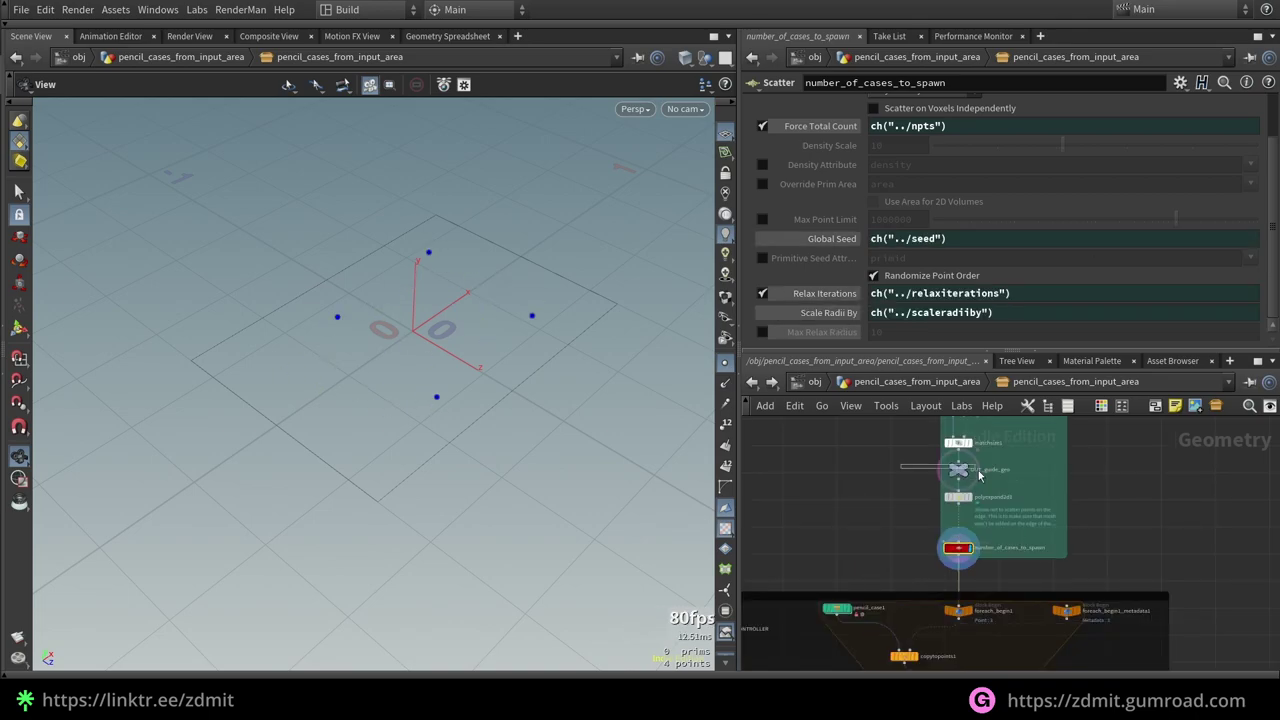
- Remove the template display from OUT_guide_geo and look over the for-each loop in the case/pencils randomization box
left_click_drag(979, 475, 992, 482)
key("shift+e")
scroll(1115, 508, "down", 3)
middle_click_drag(1117, 512, 1093, 522)
scroll(973, 619, "up", 2)
middle_click_drag(973, 619, 1006, 521)
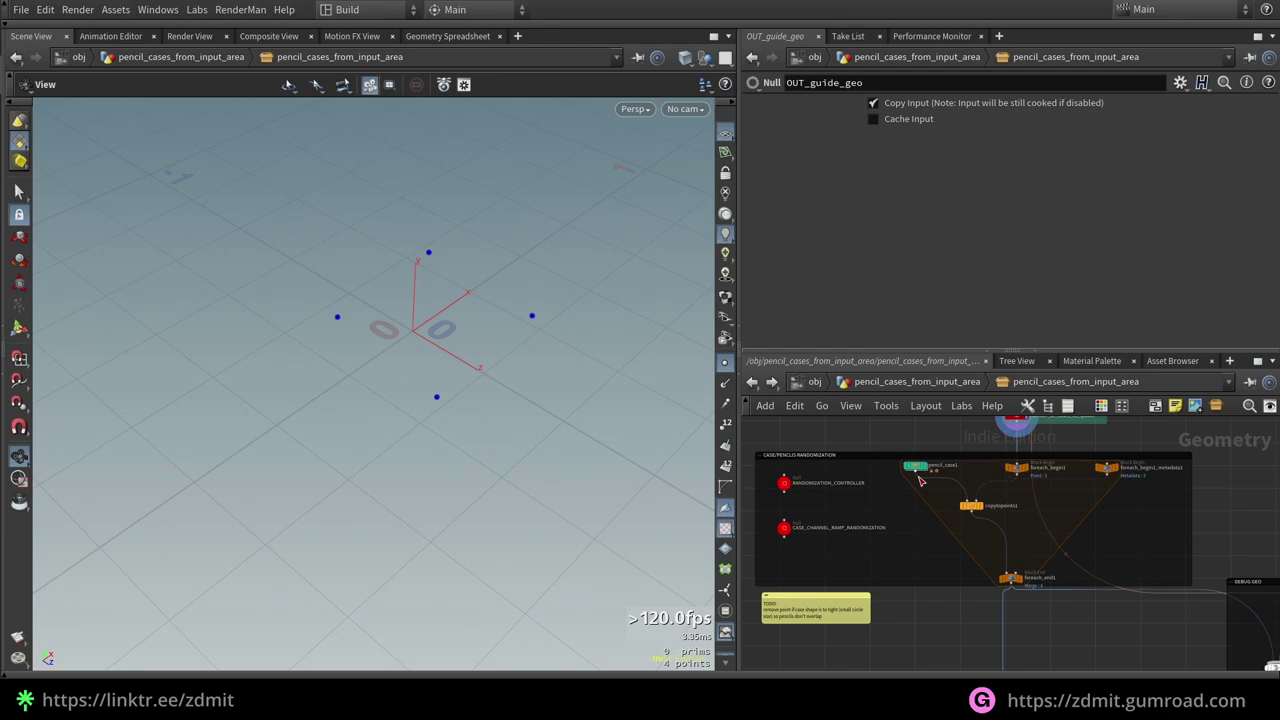
scroll(950, 495, "up", 2)
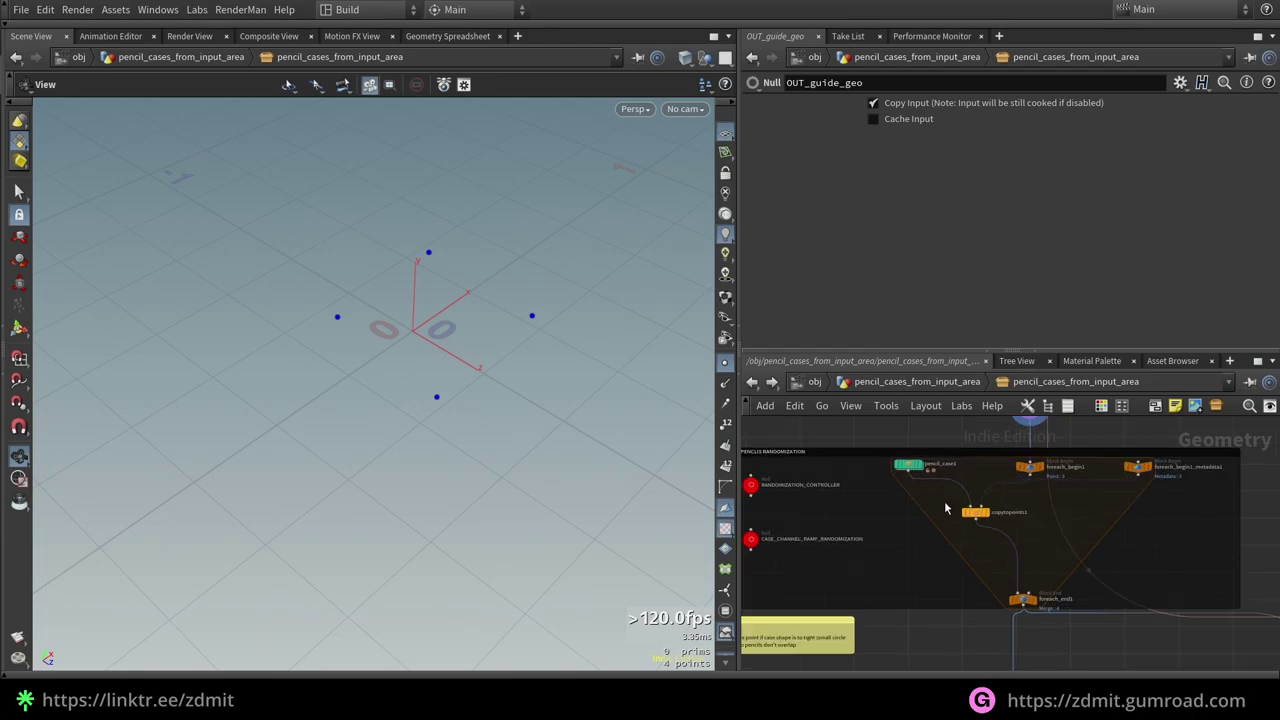
middle_click_drag(1083, 508, 989, 590)
scroll(1108, 512, "up", 3)
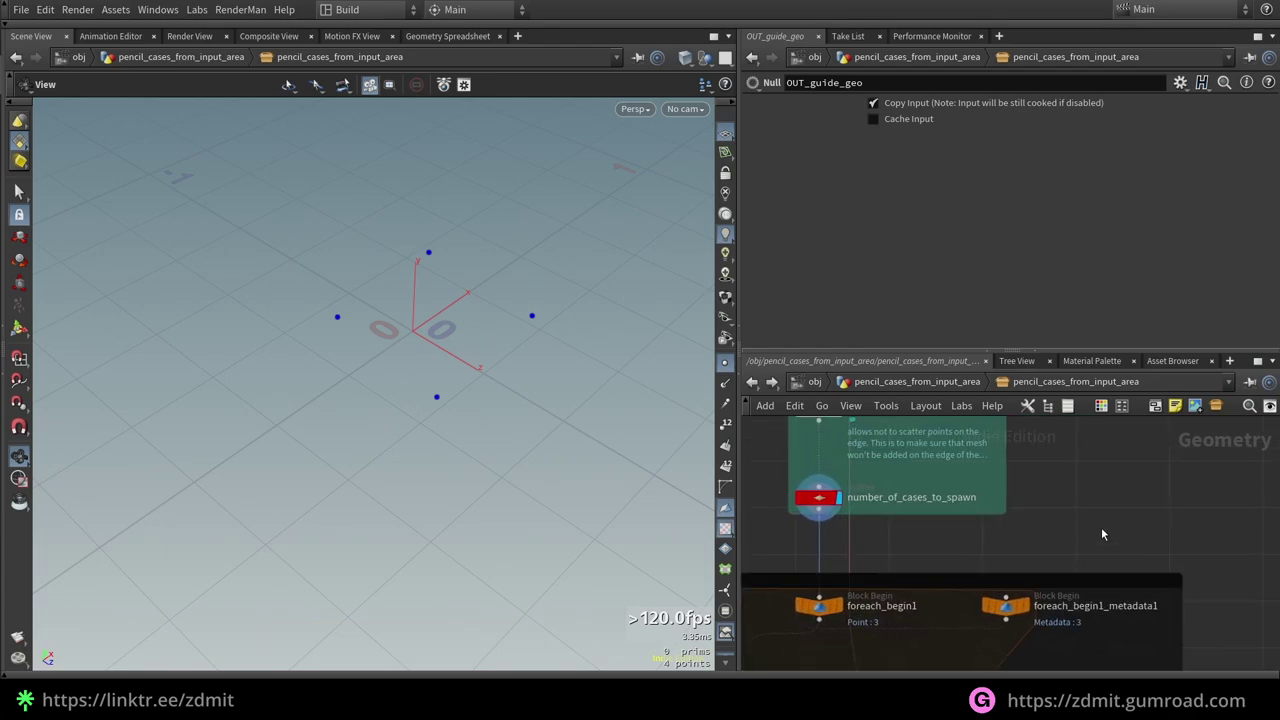
- Add a For-Each Point block in the empty area beside the case/pencils randomization box
scroll(1105, 533, "down", 3)
key("Tab")
type("fo")
key("Down")
key("Down")
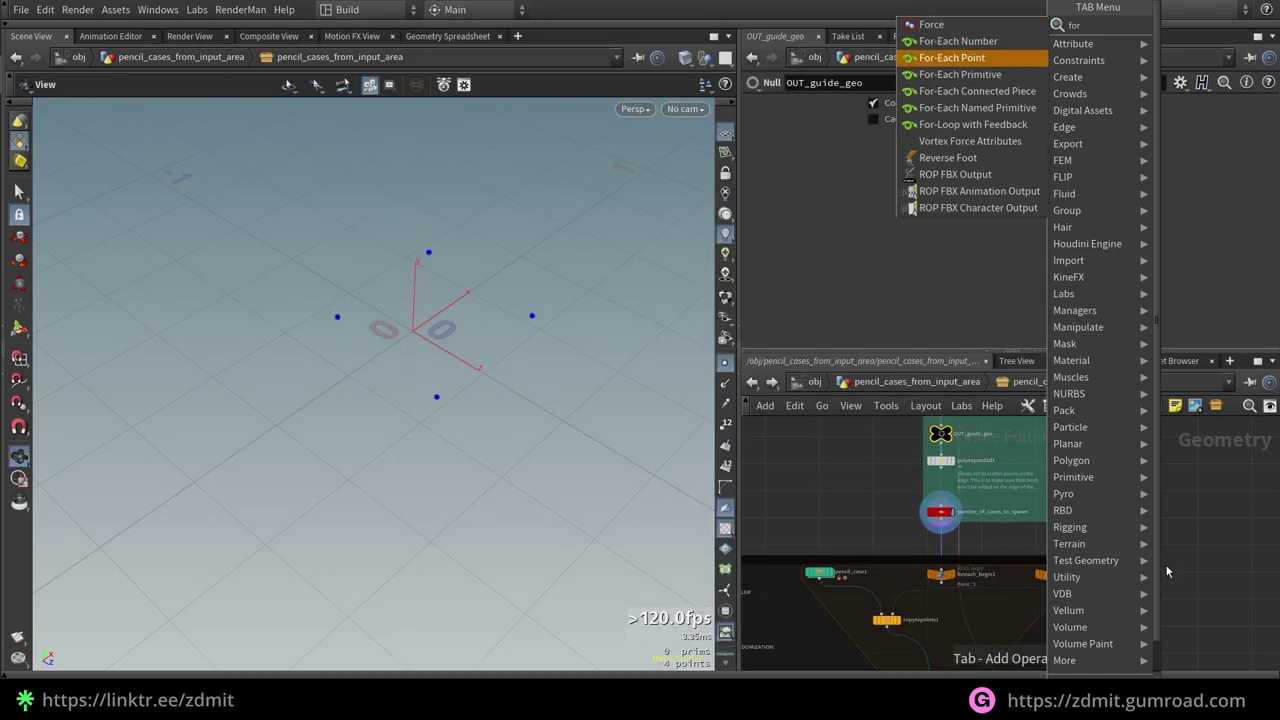
key("Return")
left_click(1184, 571)
left_click_drag(1175, 513, 1245, 580)
scroll(1246, 572, "up", 3)
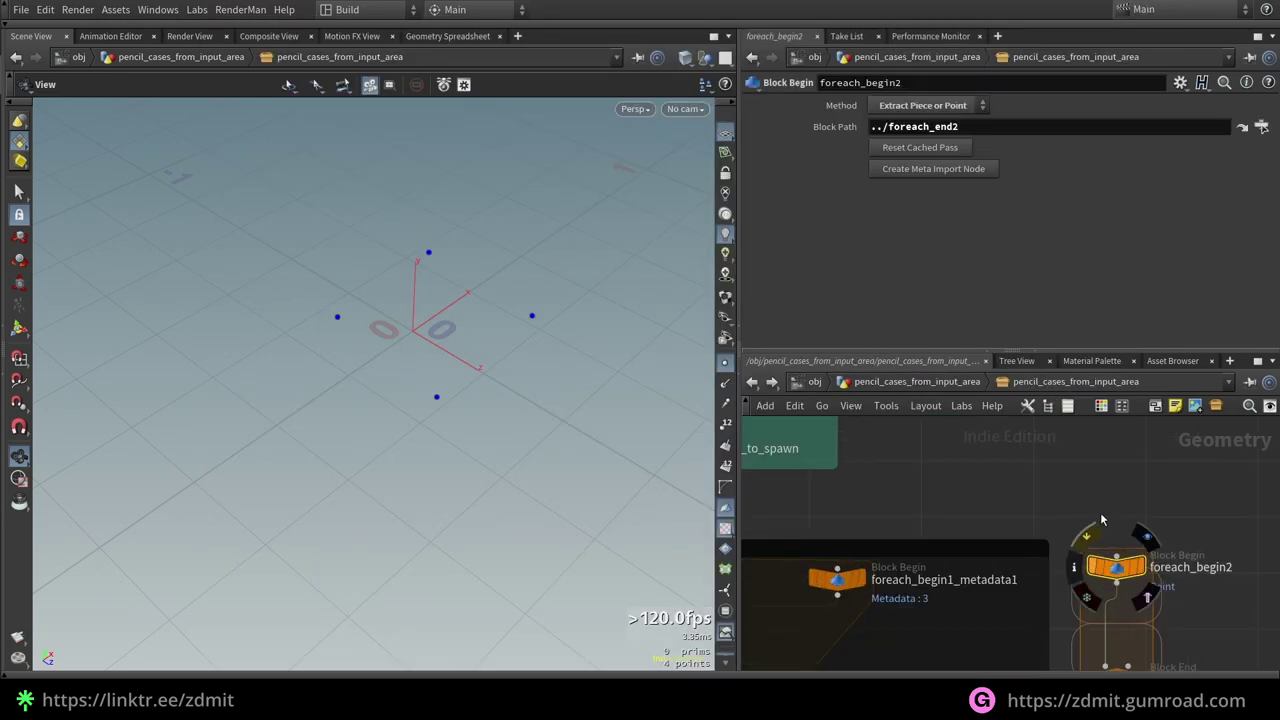
- Try creating a meta import node for foreach_begin2, and undo it together with the added For-Each Point block
left_click(933, 168)
key("ctrl+z")
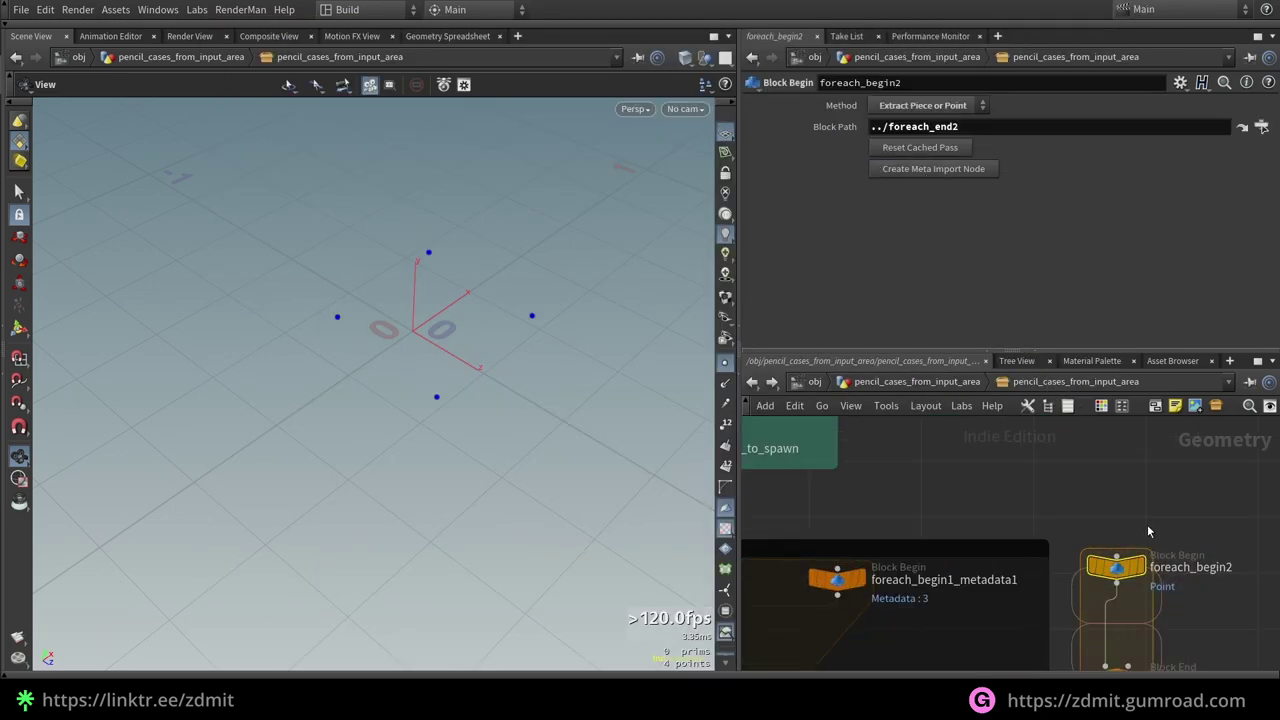
key("ctrl+shift+z")
key("ctrl+z")
scroll(1131, 520, "down", 5)
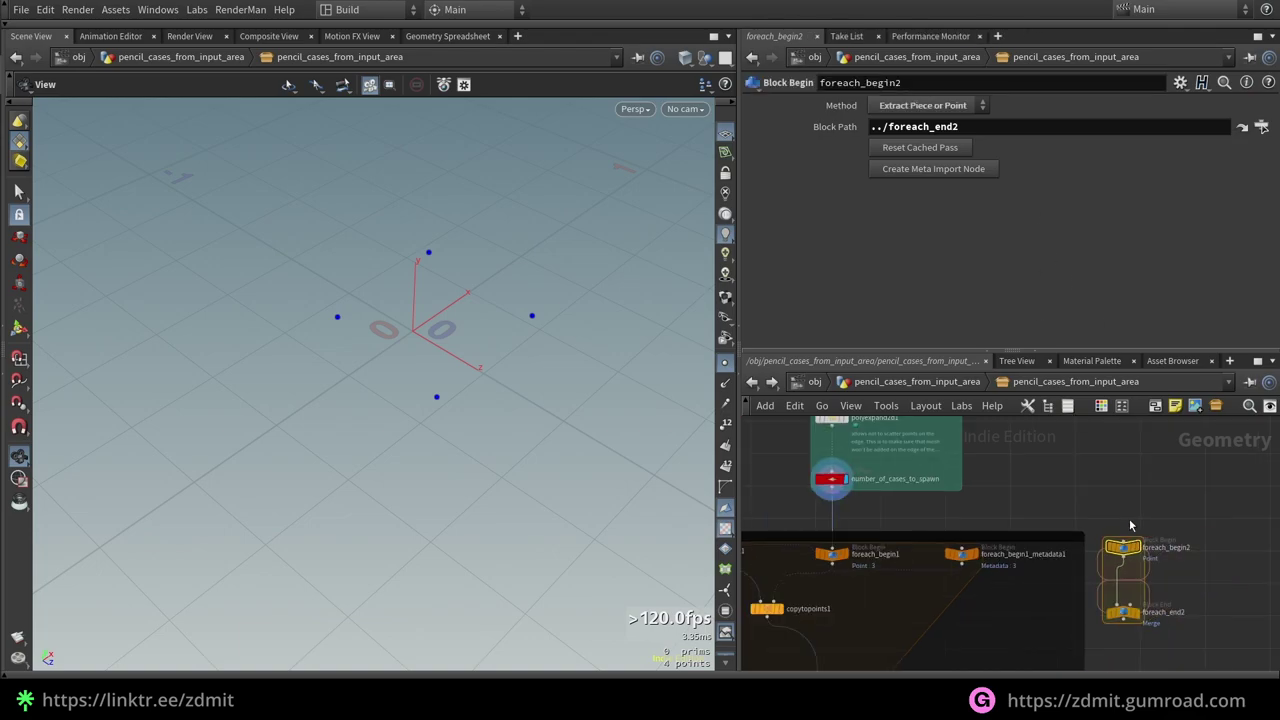
key("ctrl+z")
- Display pencil_case1 and turn off the viewport point markers to examine the single pencil case
scroll(936, 535, "up", 5)
left_click(980, 474)
key("r")
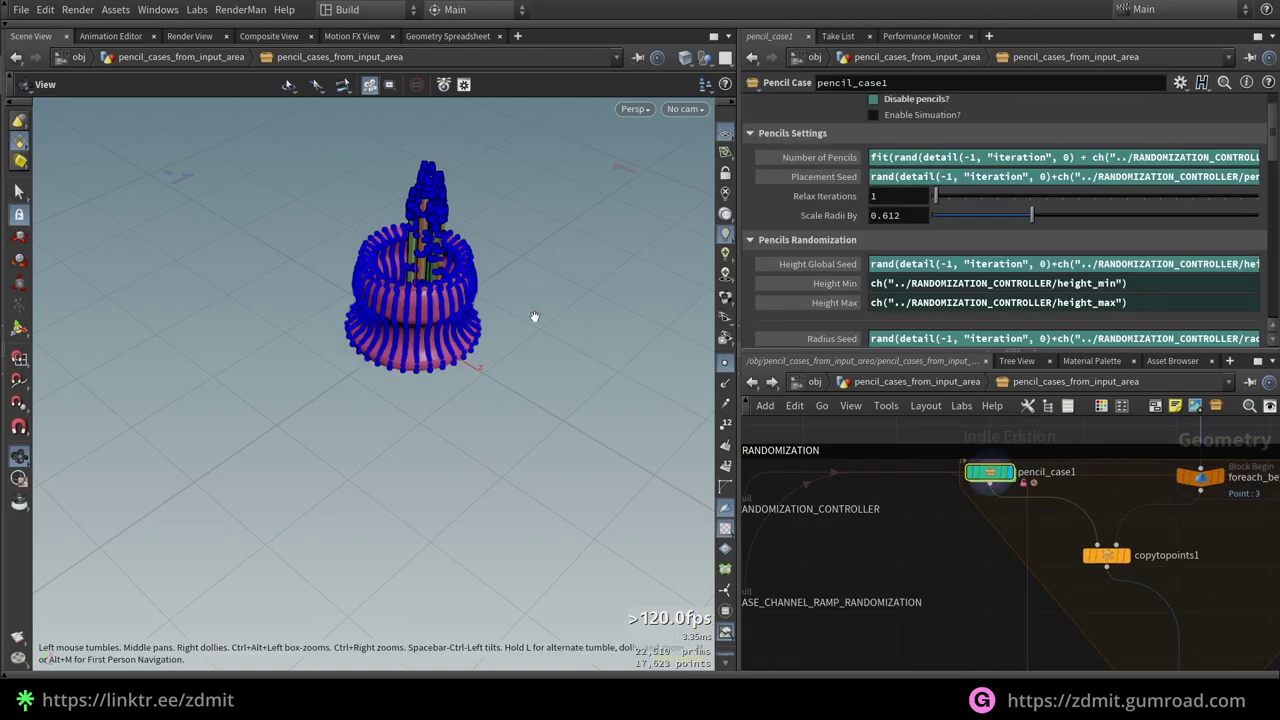
left_click(723, 367)
left_click_drag(488, 310, 466, 282)
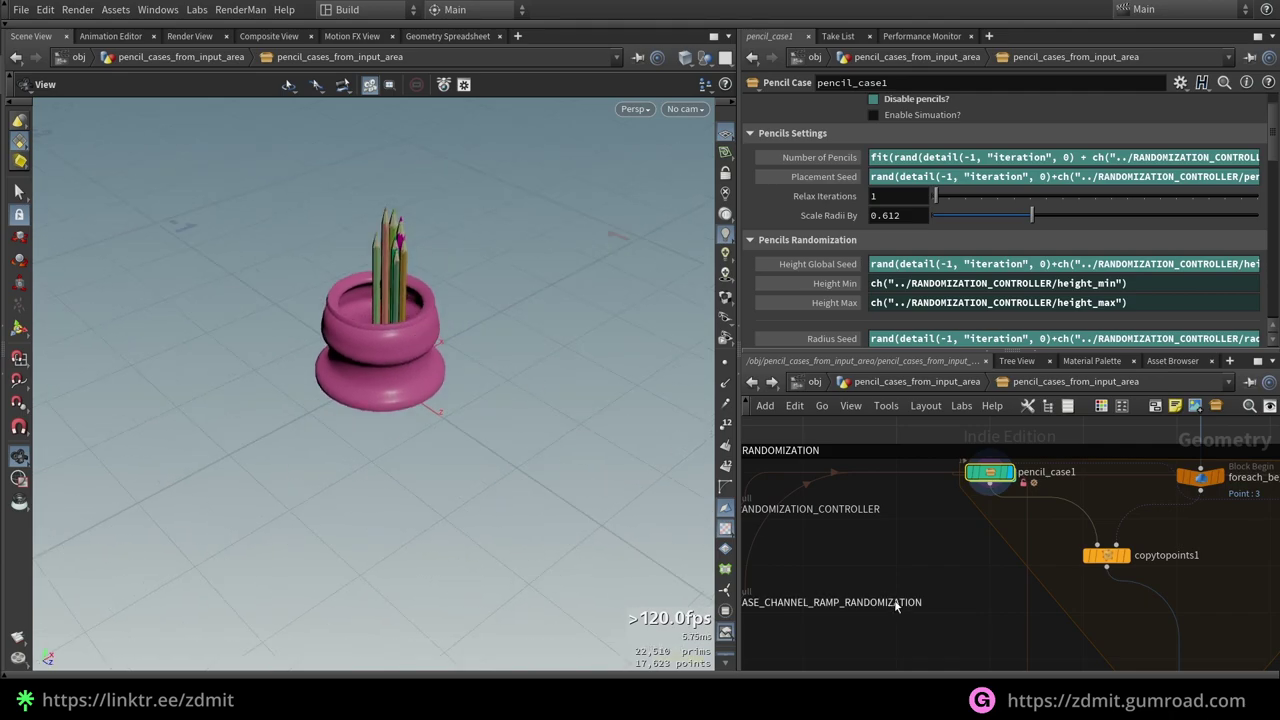
- Inspect copytopoints1 and display foreach_begin1 to see the point fed into one loop iteration
middle_click_drag(978, 539, 833, 585)
left_click_drag(928, 628, 990, 594)
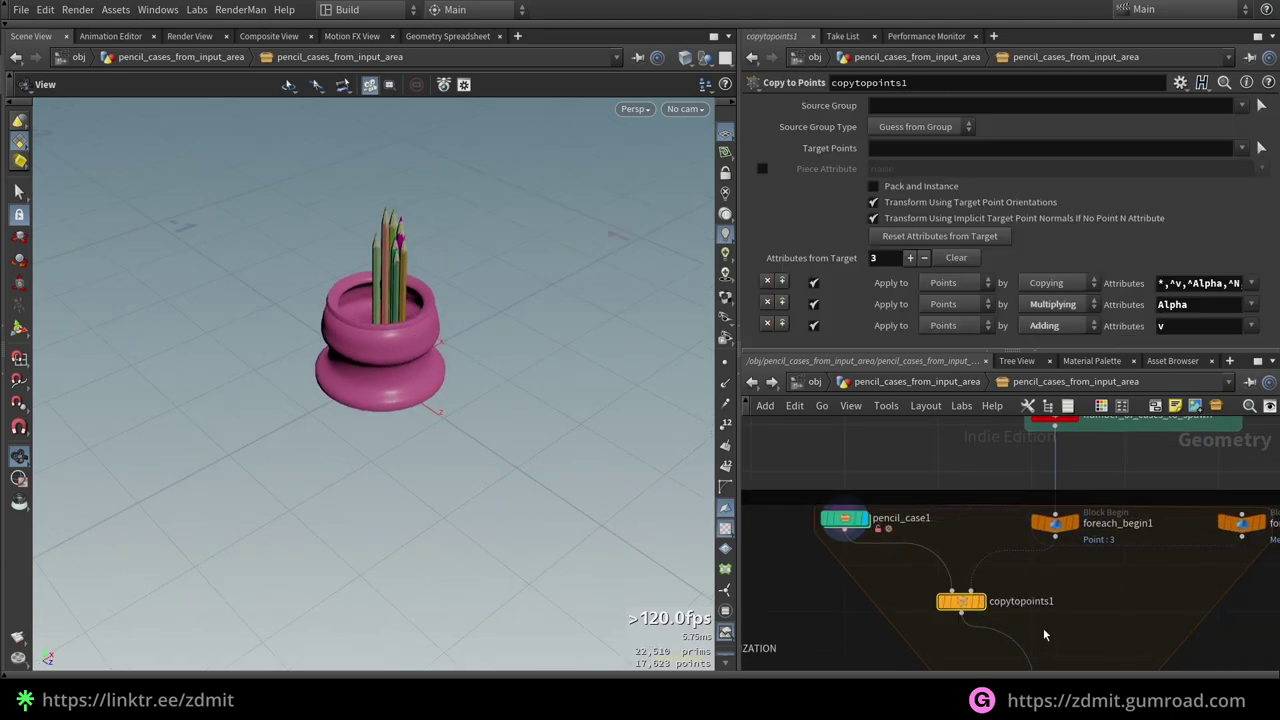
left_click_drag(1085, 565, 1018, 501)
key("r")
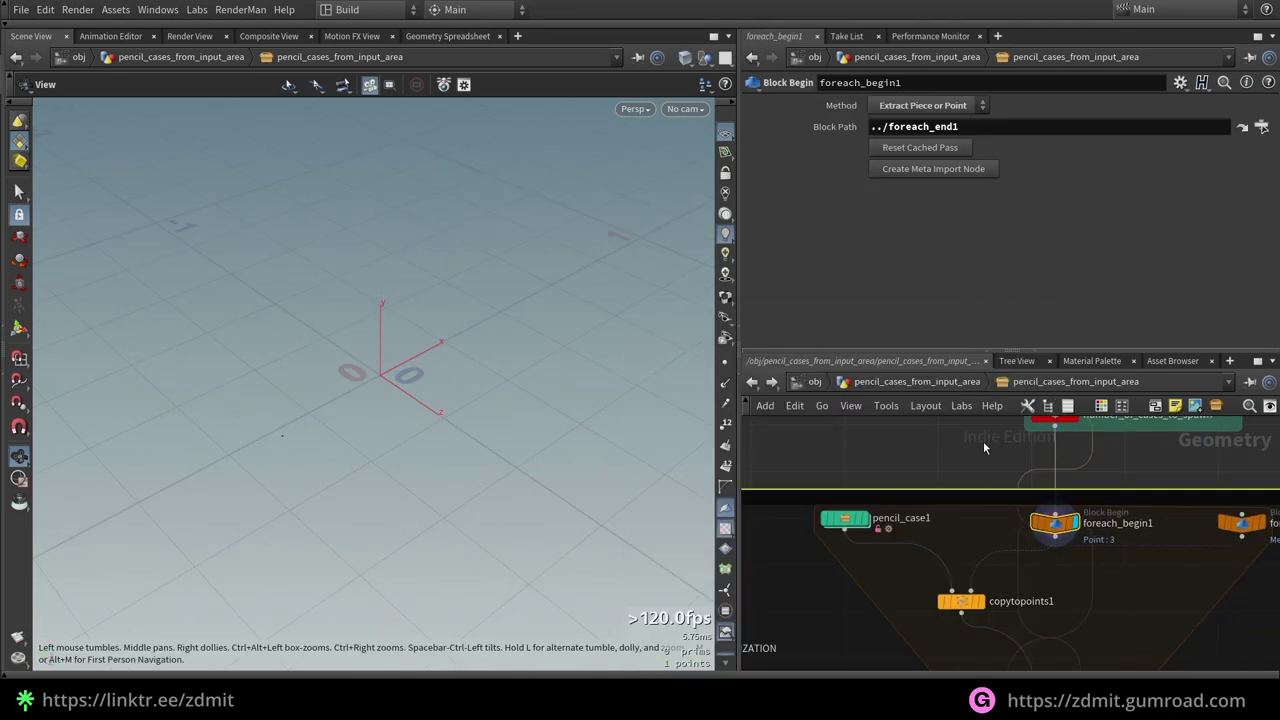
- Display number_of_cases_to_spawn and foreach_end1 in turn to compare the scattered points with the looped pencil cases
middle_click_drag(983, 441, 956, 520)
left_click(1022, 493)
left_click(1046, 493)
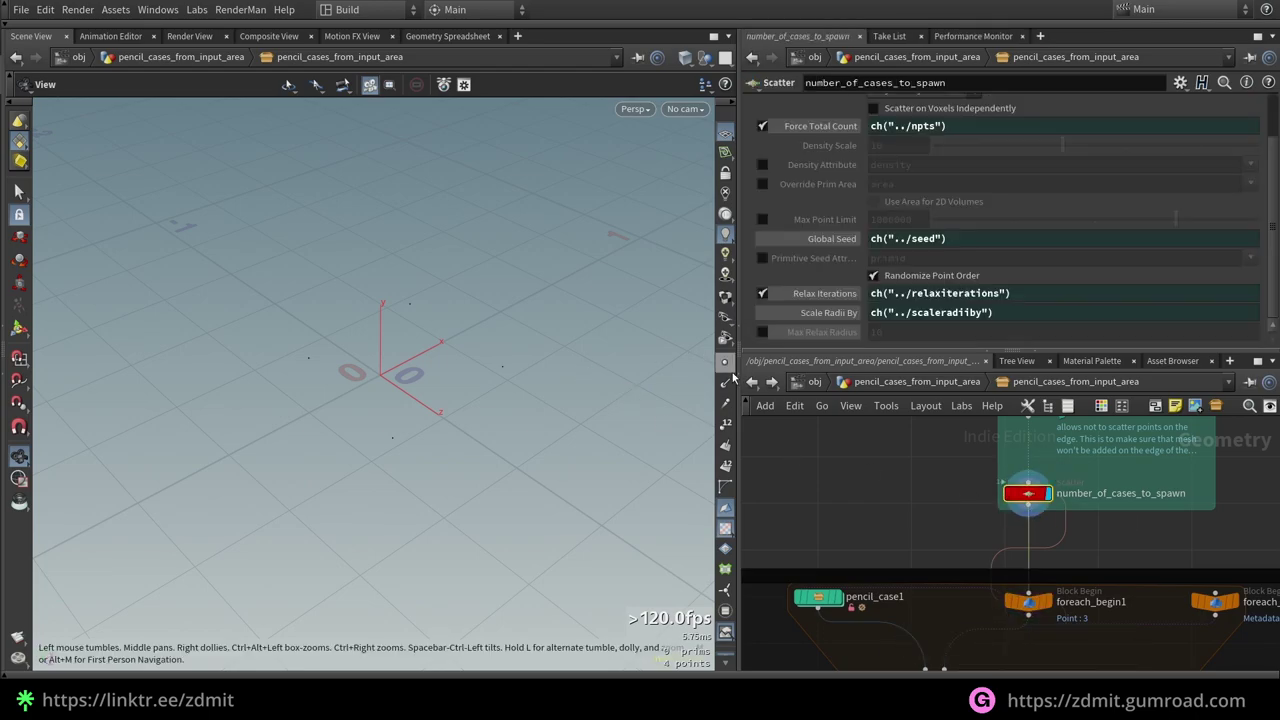
scroll(1000, 540, "down", 3)
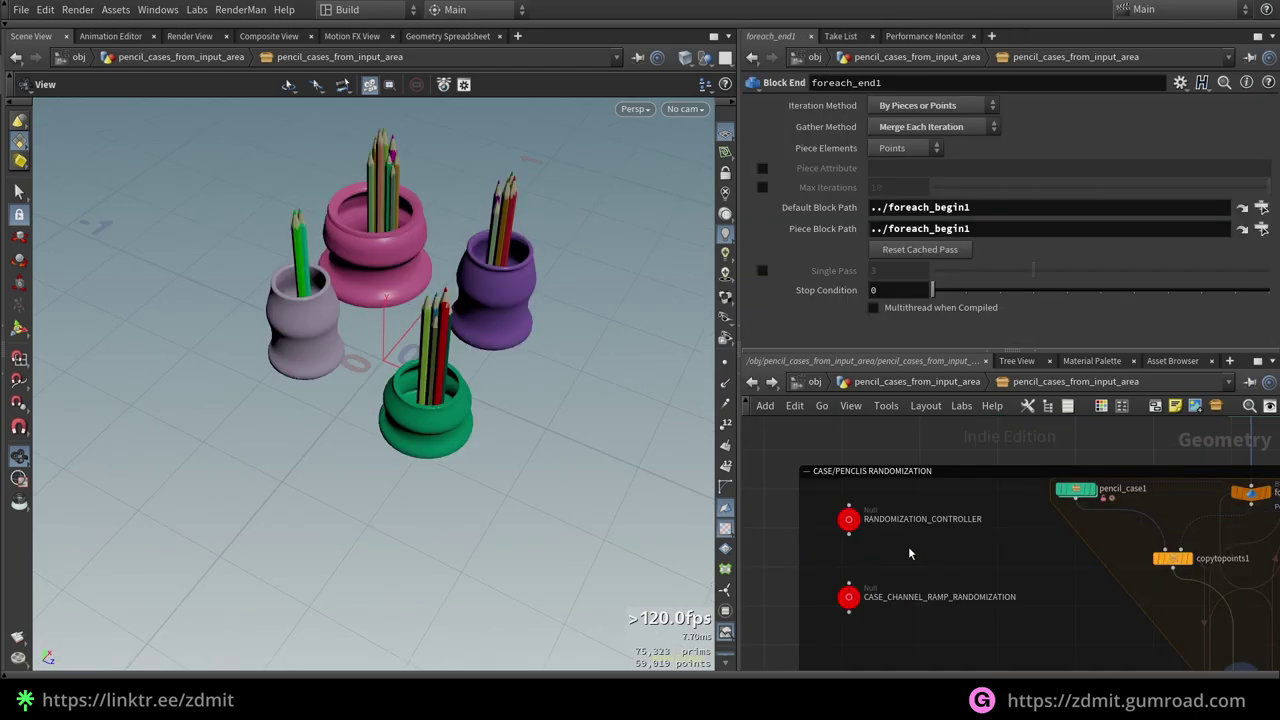
- Review the Pencils Randomization parameters on RANDOMIZATION_CONTROLLER and the pencil_case1 expressions that reference them
left_click(840, 521)
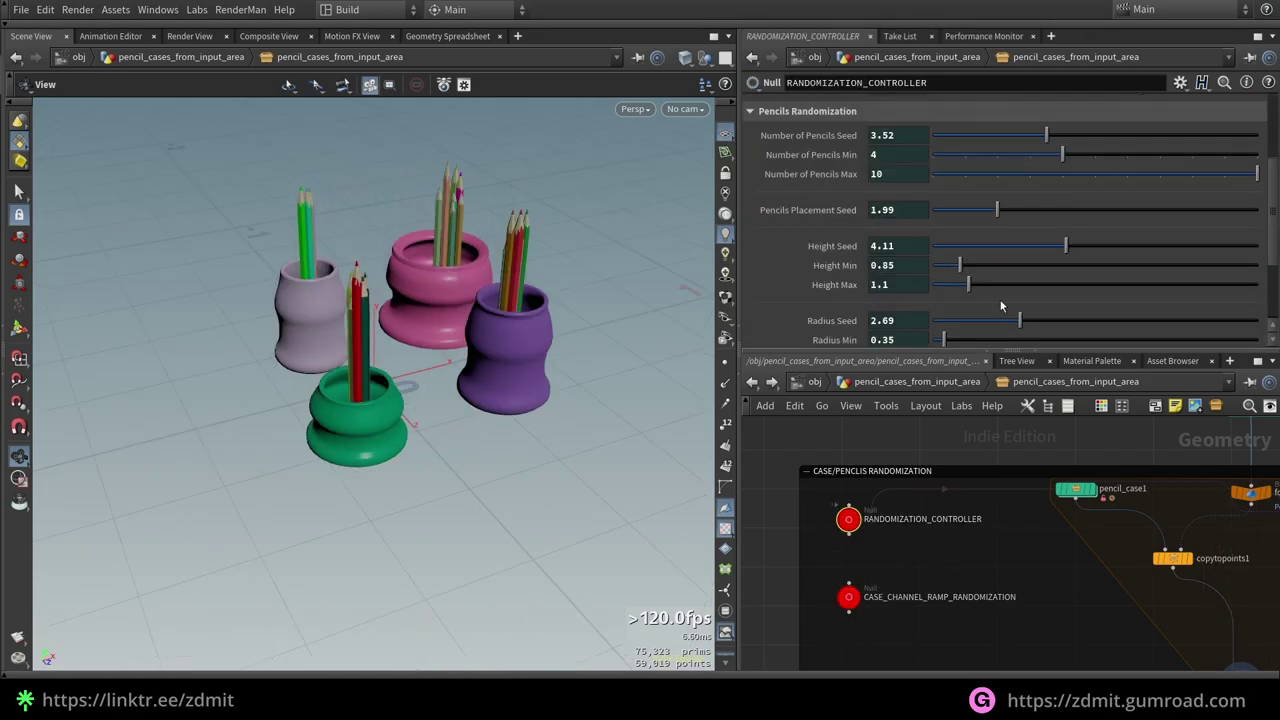
scroll(802, 143, "down", 2)
scroll(820, 248, "up", 2)
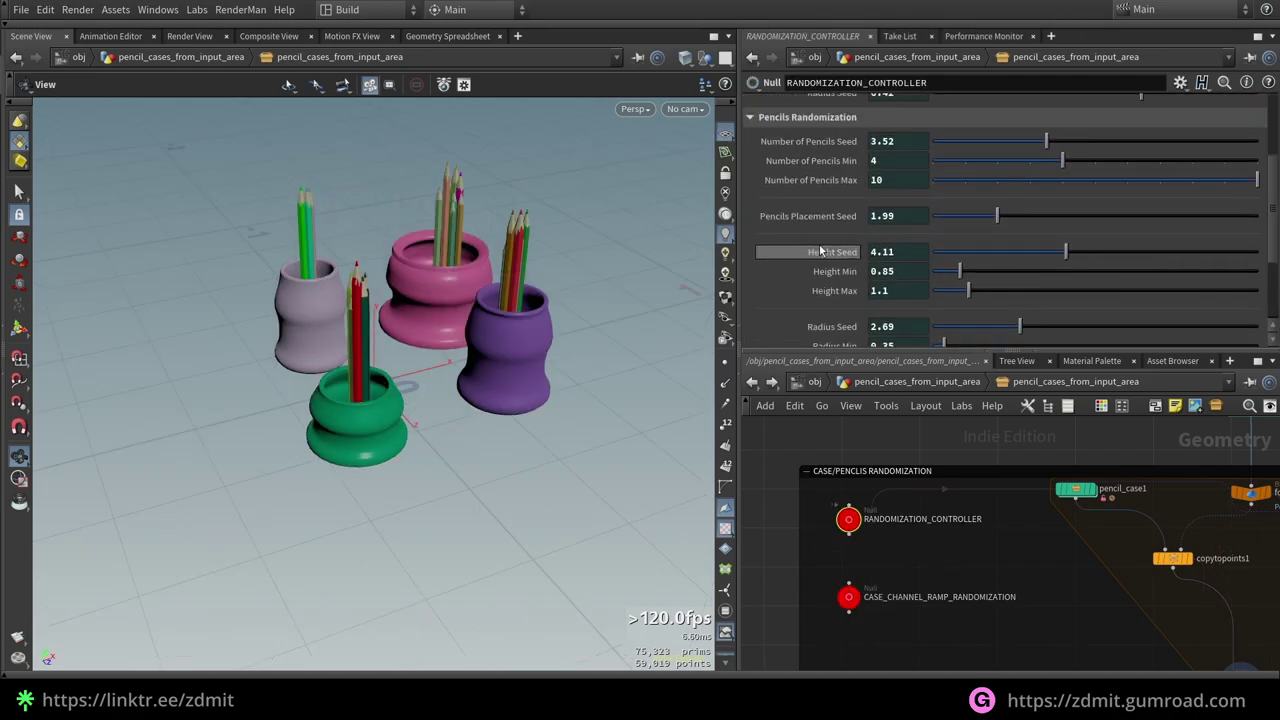
left_click(1075, 489)
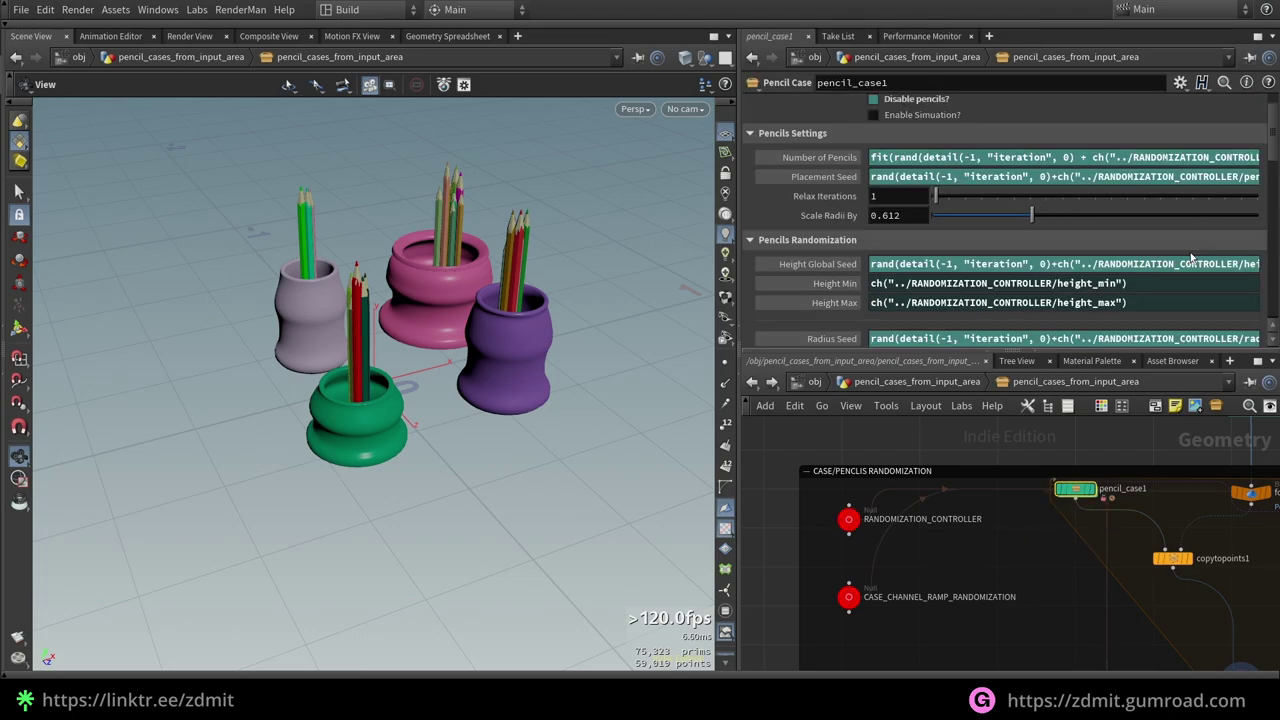
- Review the Simulation and Case Randomization parameters on RANDOMIZATION_CONTROLLER and examine the four pencil cases from another angle
left_click(848, 518)
scroll(777, 210, "up", 3)
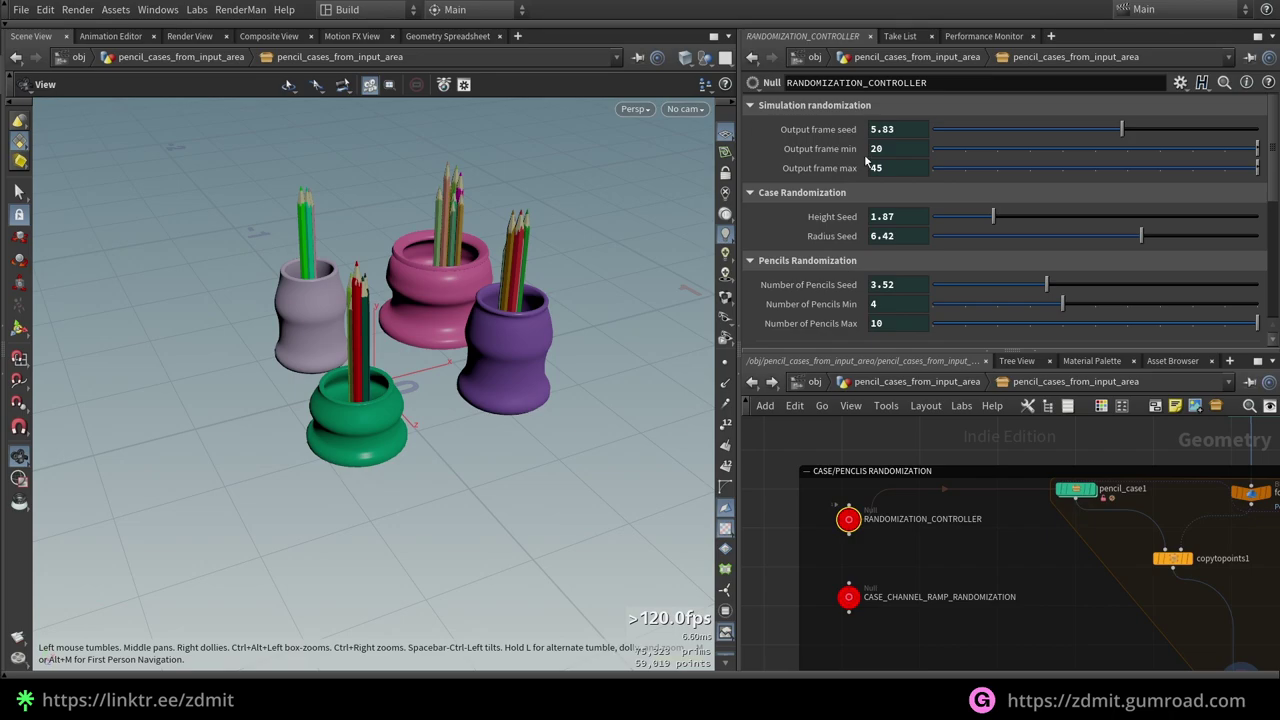
scroll(1055, 555, "up", 2)
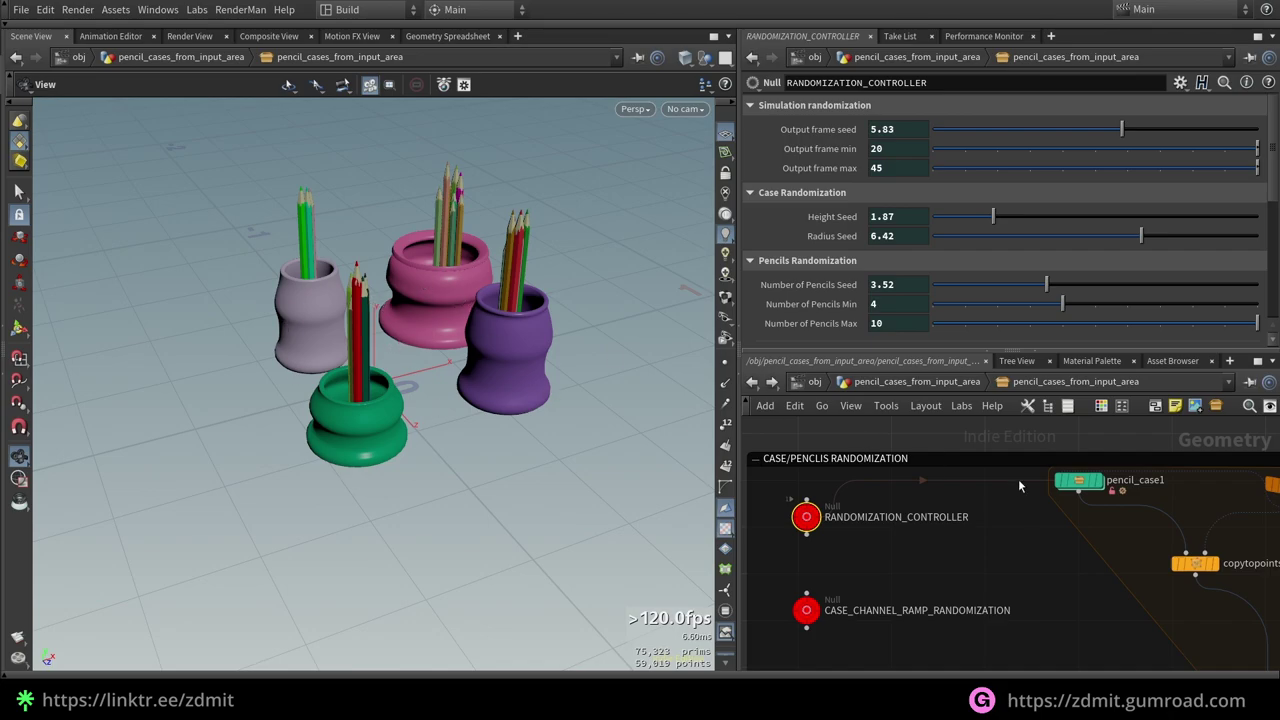
left_click(893, 150)
left_click(890, 217)
left_click_drag(500, 295, 541, 287)
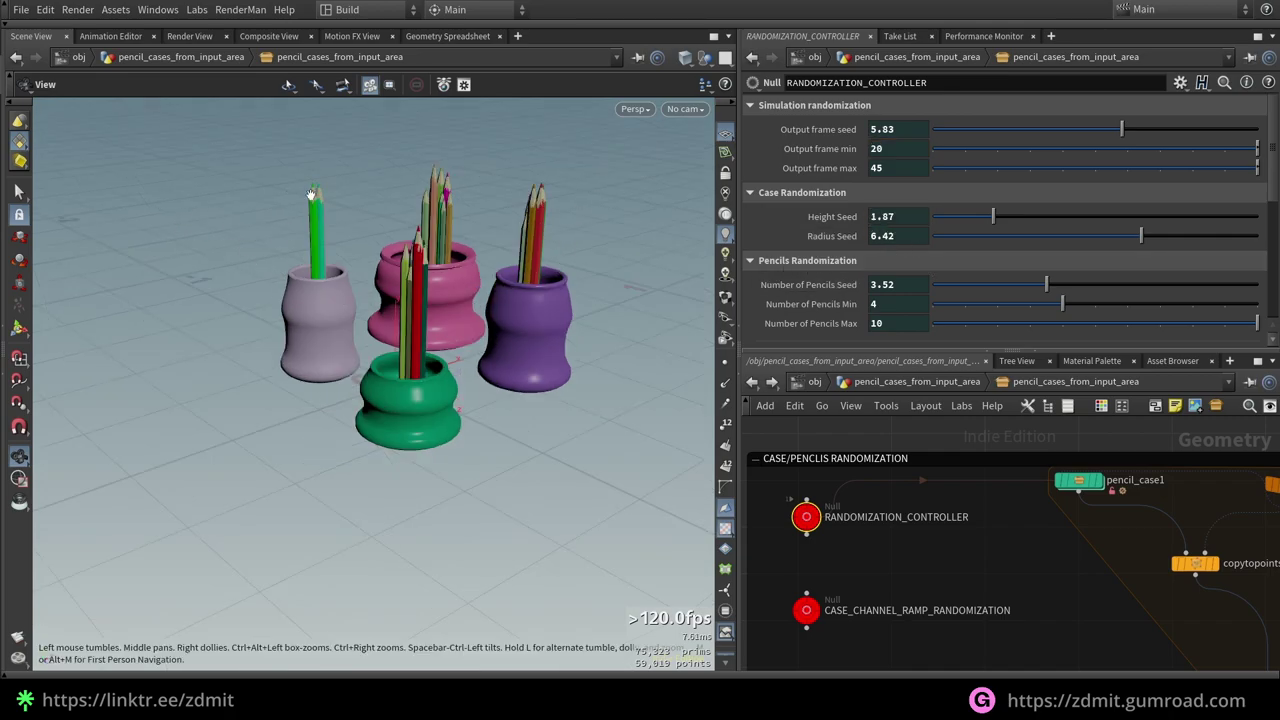
left_click_drag(311, 193, 389, 329)
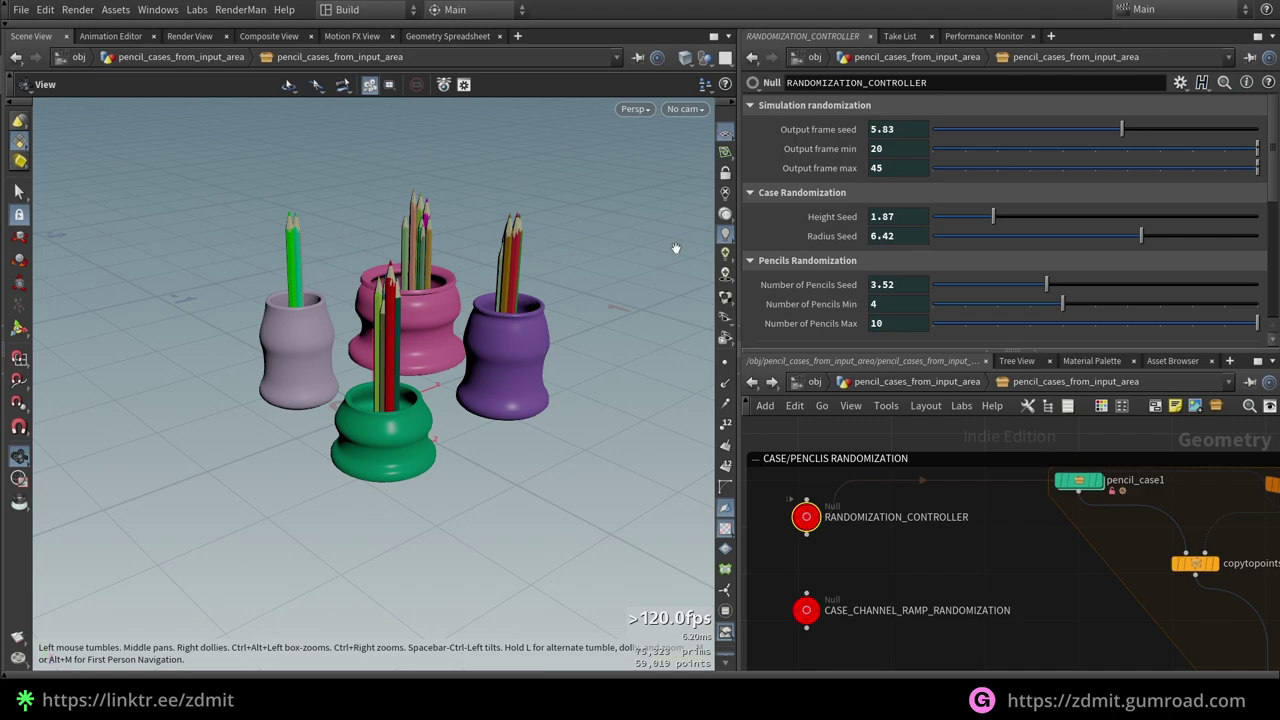
- Set the Pencils Placement Seed to 1.62 and the pencils' Height Seed to 3.78 on RANDOMIZATION_CONTROLLER
scroll(814, 323, "down", 2)
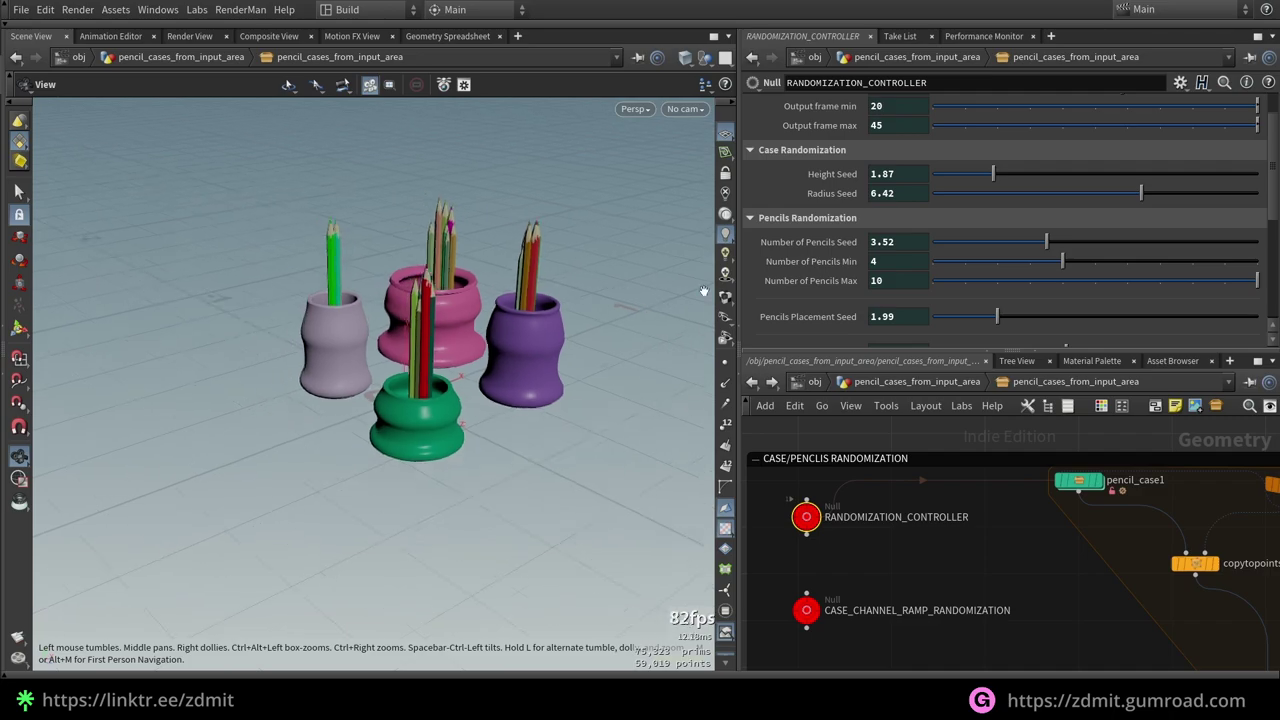
scroll(949, 269, "down", 2)
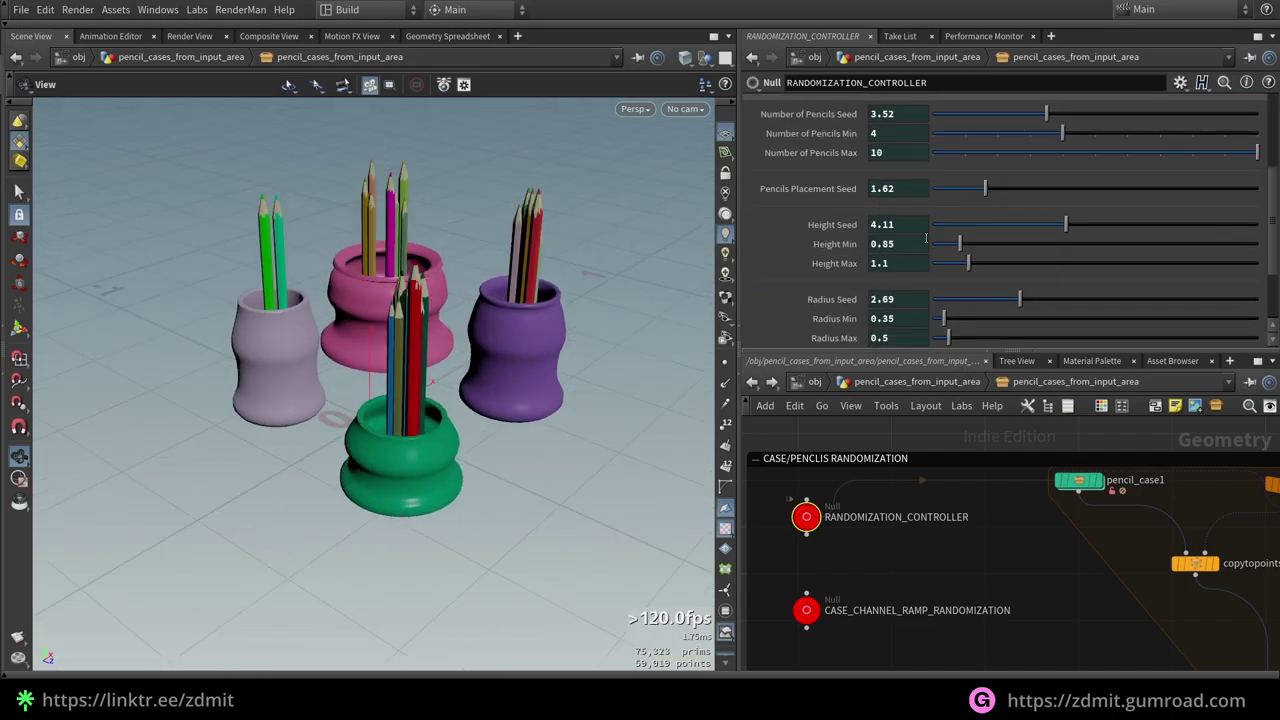
left_click_drag(1065, 225, 1056, 224)
- Review the Shaving Amplitude, Offset and Element Size seeds and examine the shaved pencil tips up close
scroll(821, 218, "down", 5)
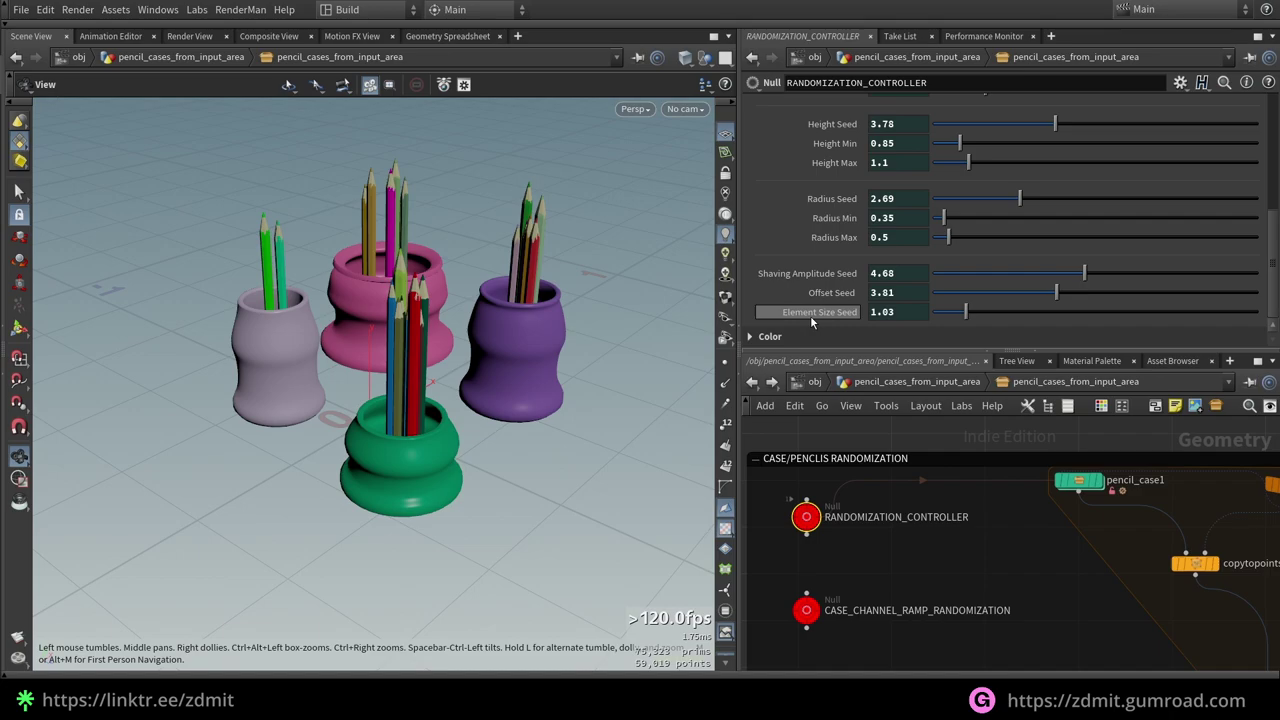
scroll(425, 294, "up", 5)
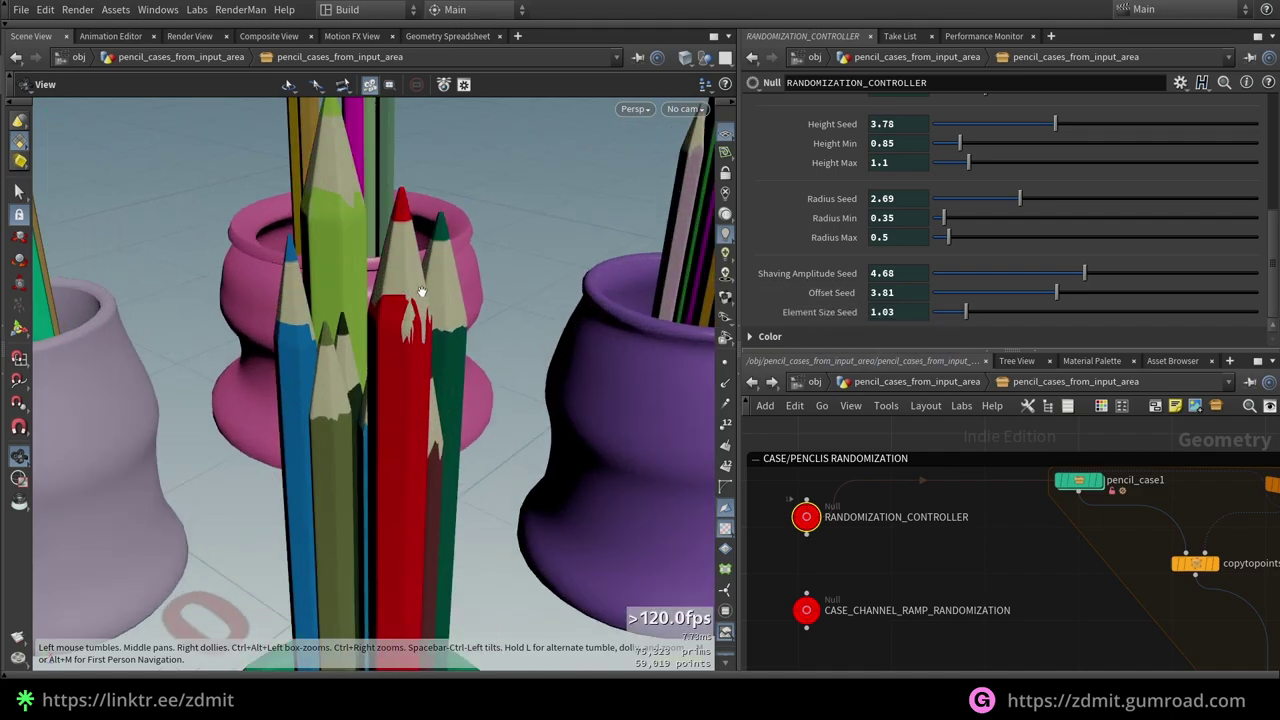
mouse_move(422, 292)
left_mouse_down()
mouse_move(374, 287)
mouse_move(415, 301)
mouse_move(471, 279)
mouse_move(389, 298)
left_mouse_up()
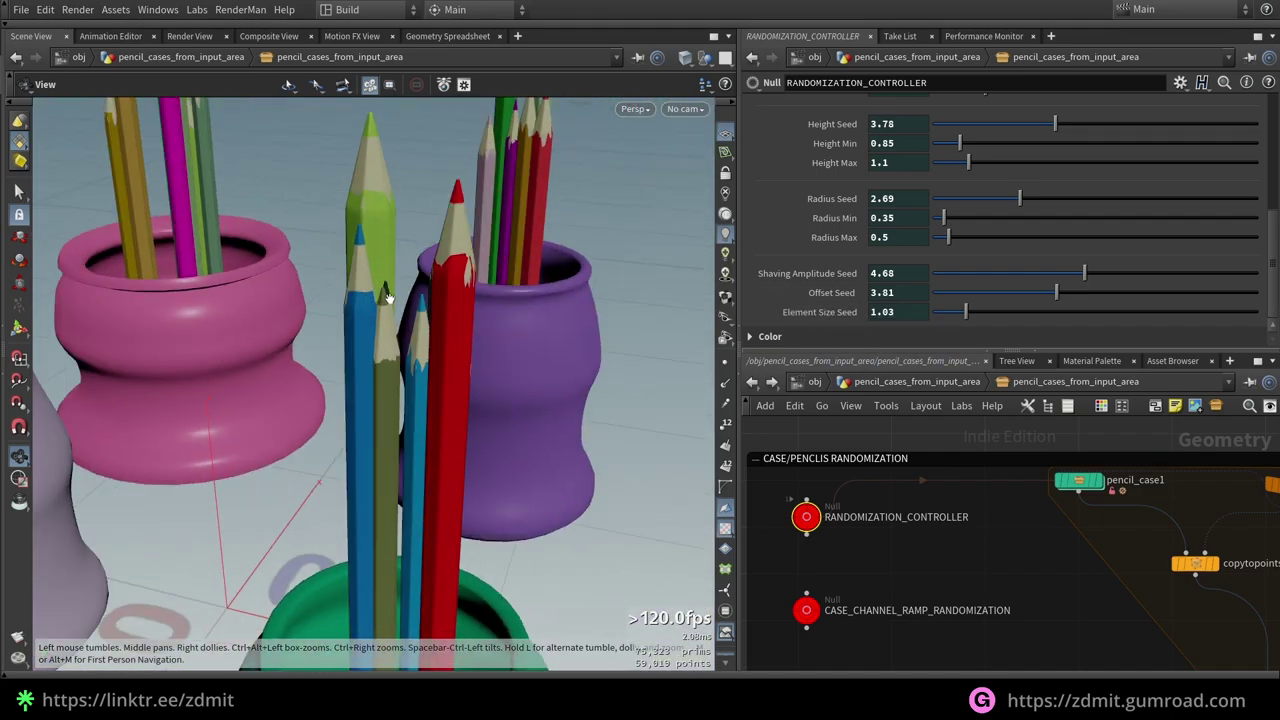
scroll(389, 298, "down", 5)
- Reveal the Color settings on RANDOMIZATION_CONTROLLER and vary the Case Color Seed to recolour the pencil cases
left_click(768, 336)
scroll(770, 307, "down", 4)
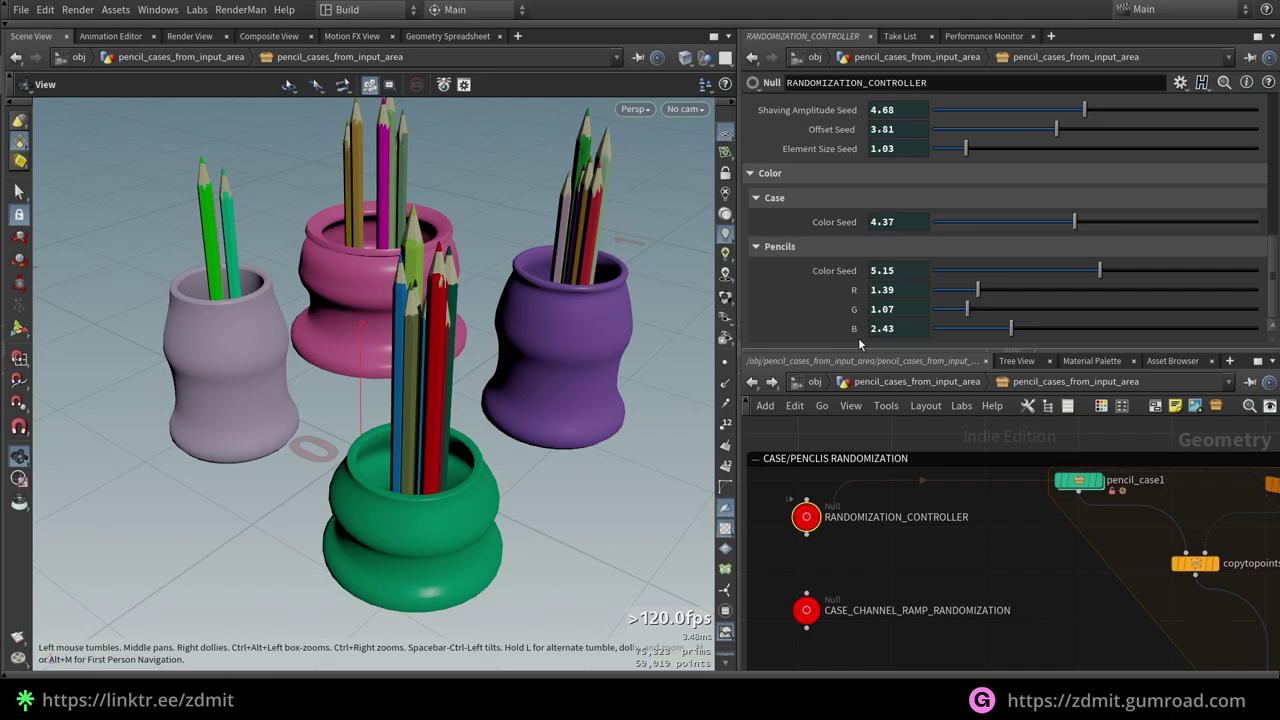
middle_click_drag(888, 223, 842, 362)
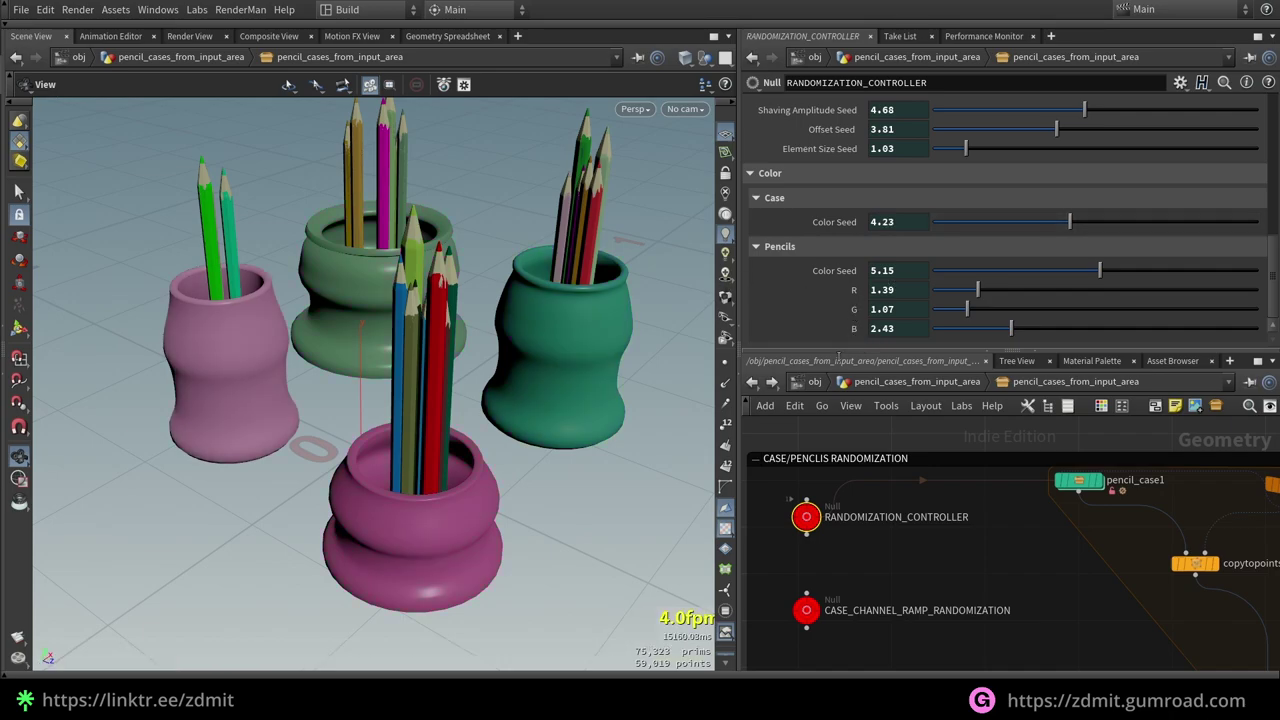
scroll(825, 300, "up", 4)
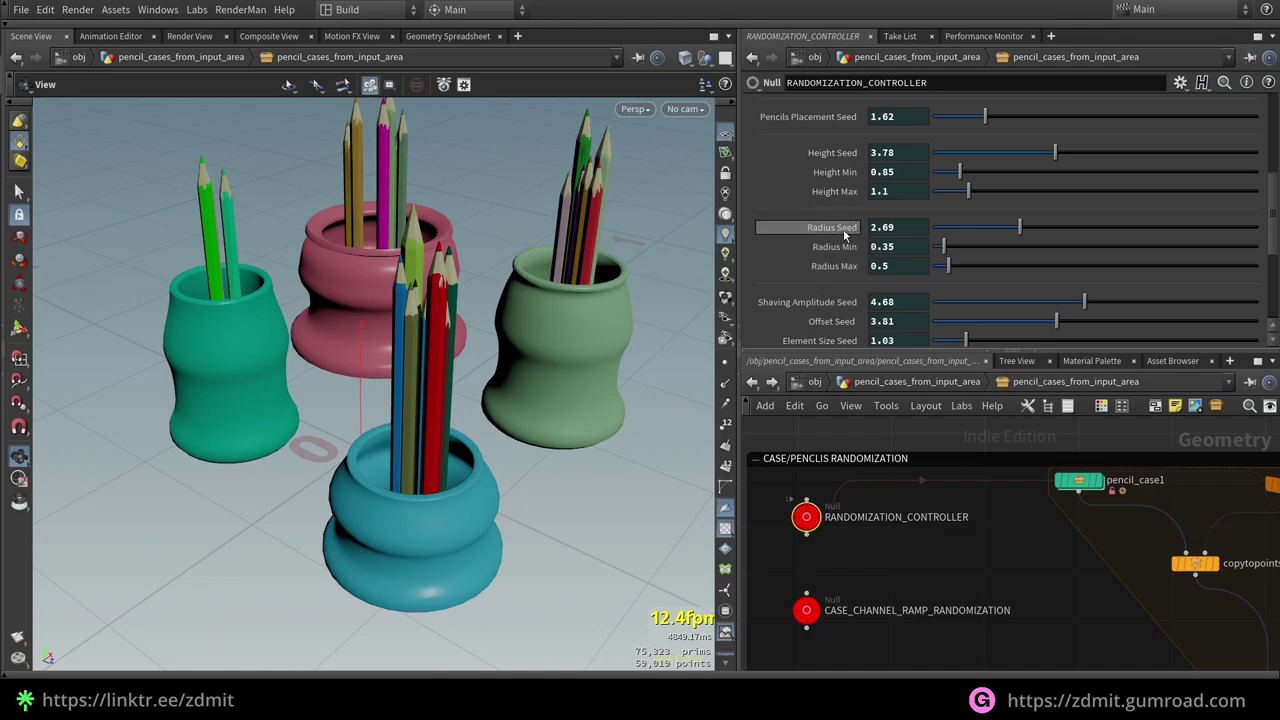
- Open pencil_case1's Number of Pencils expression for editing and examine its iteration and num_of_pencils_seed terms
left_click(1078, 480)
key("alt+e")
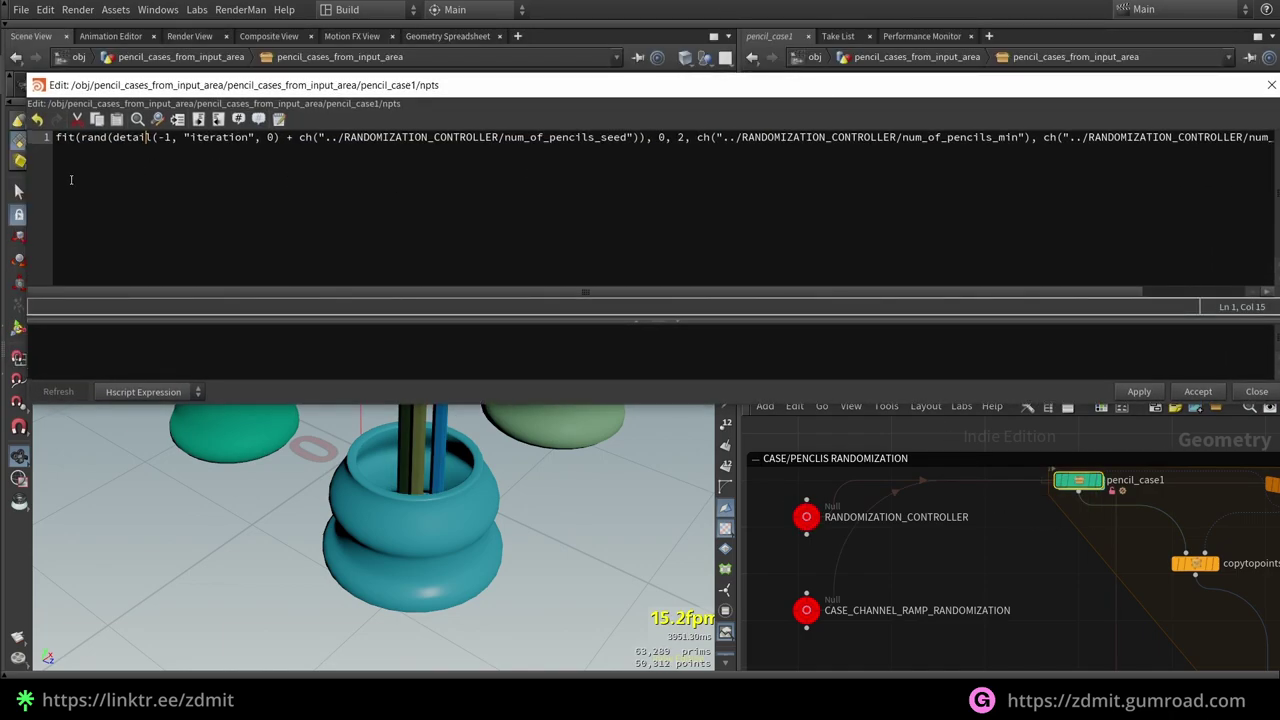
left_click_drag(113, 138, 632, 140)
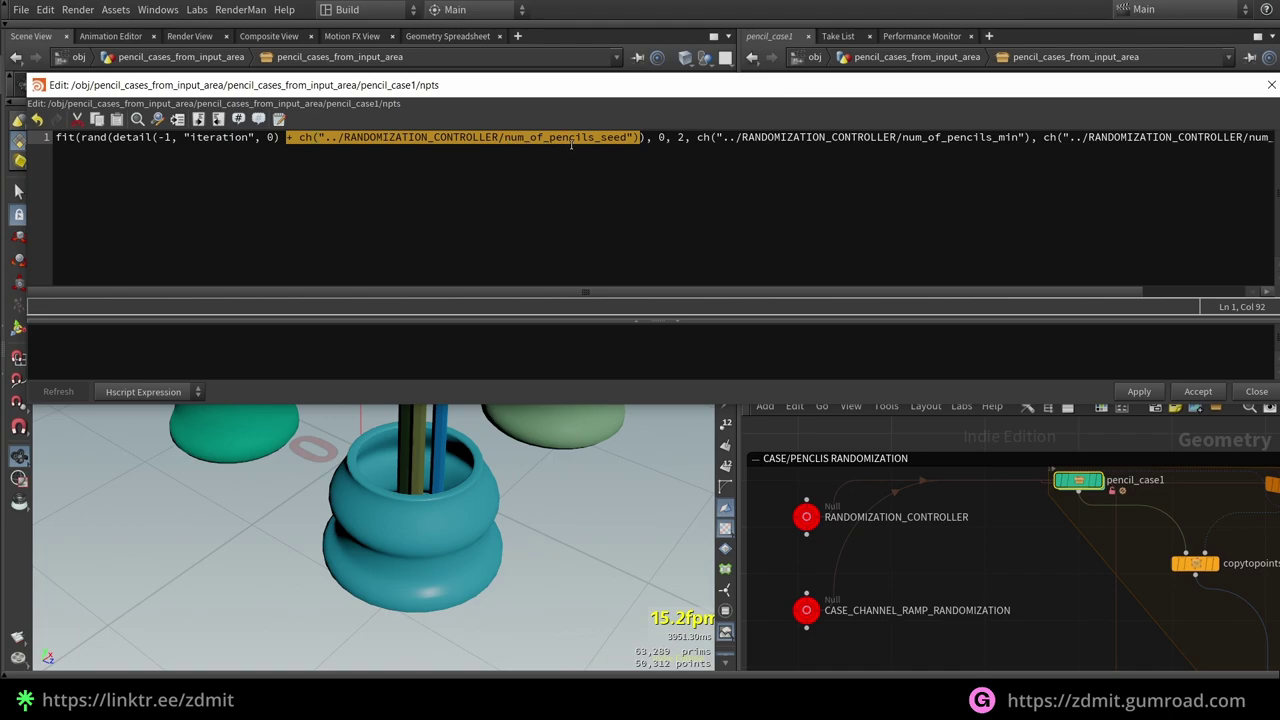
left_click_drag(80, 137, 646, 140)
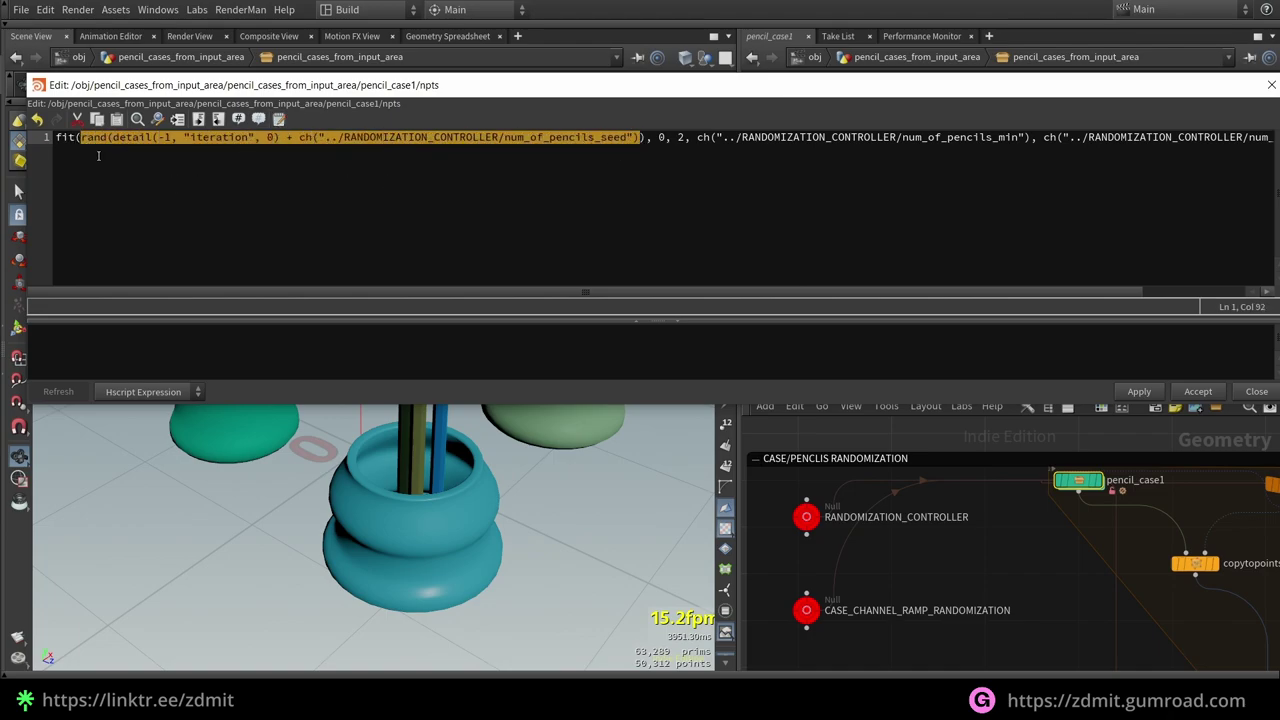
left_click(707, 168)
- Change the function in the Number of Pencils expression to fit01 and remove its 0, 2 source range arguments
left_click(75, 137)
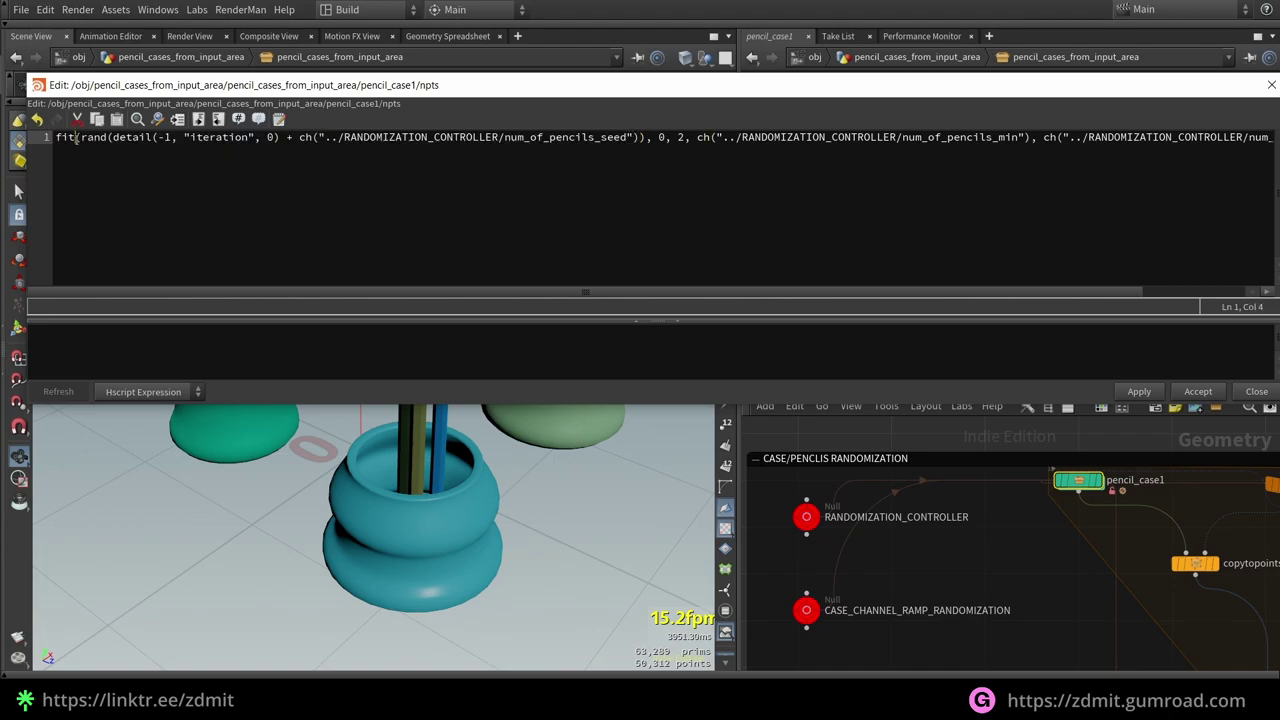
type("01")
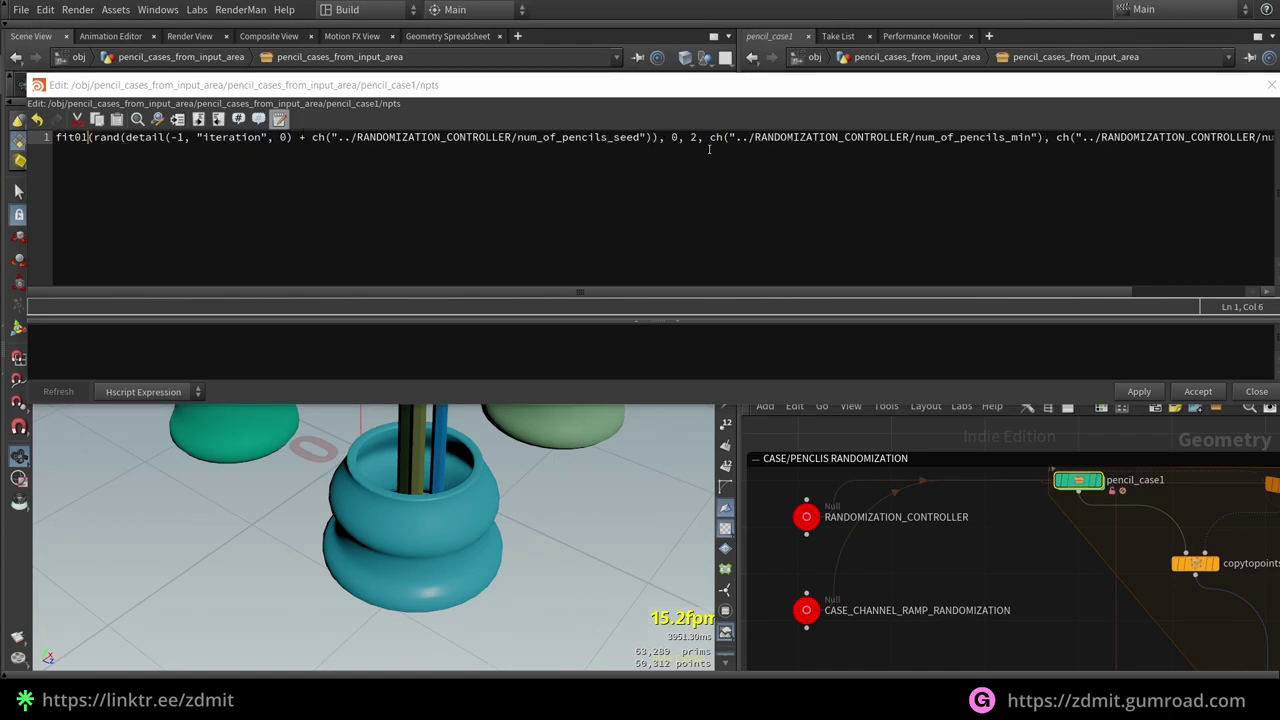
left_click_drag(708, 137, 664, 137)
key("BackSpace")
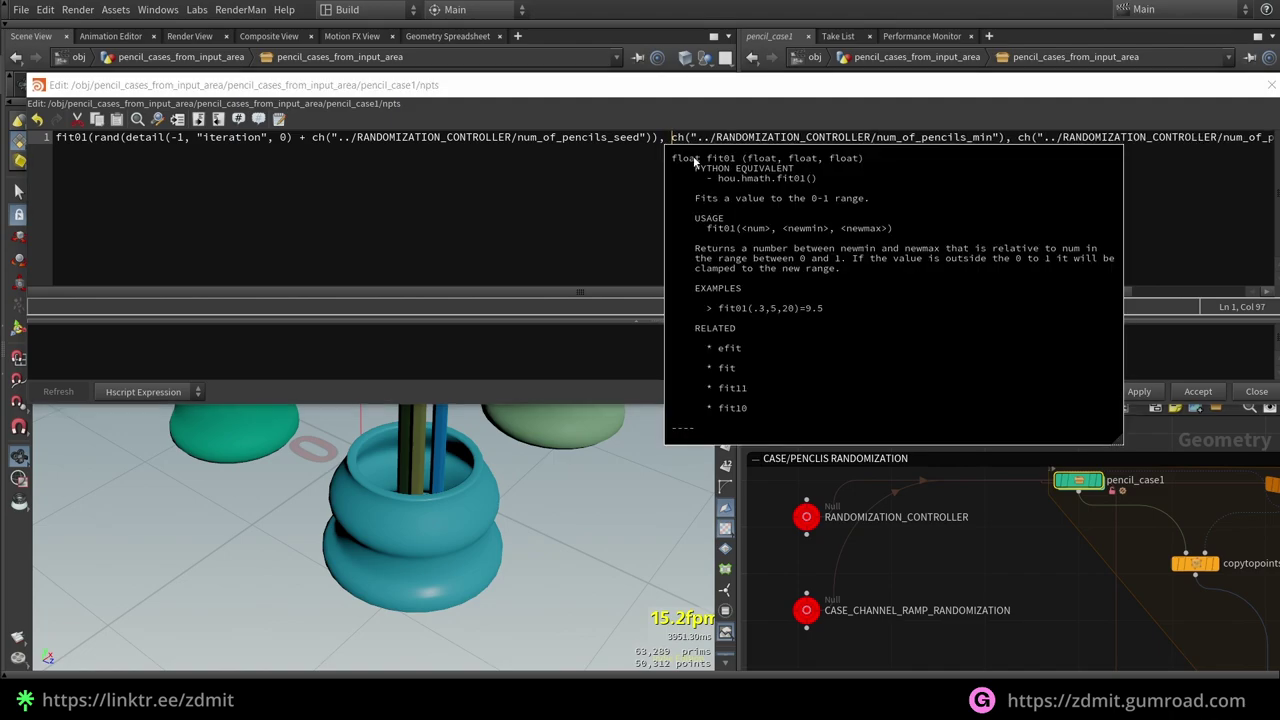
- Review the random, minimum and maximum arguments of the fit01 expression and accept the edited Number of Pencils expression
key("Home")
left_click_drag(93, 137, 672, 137)
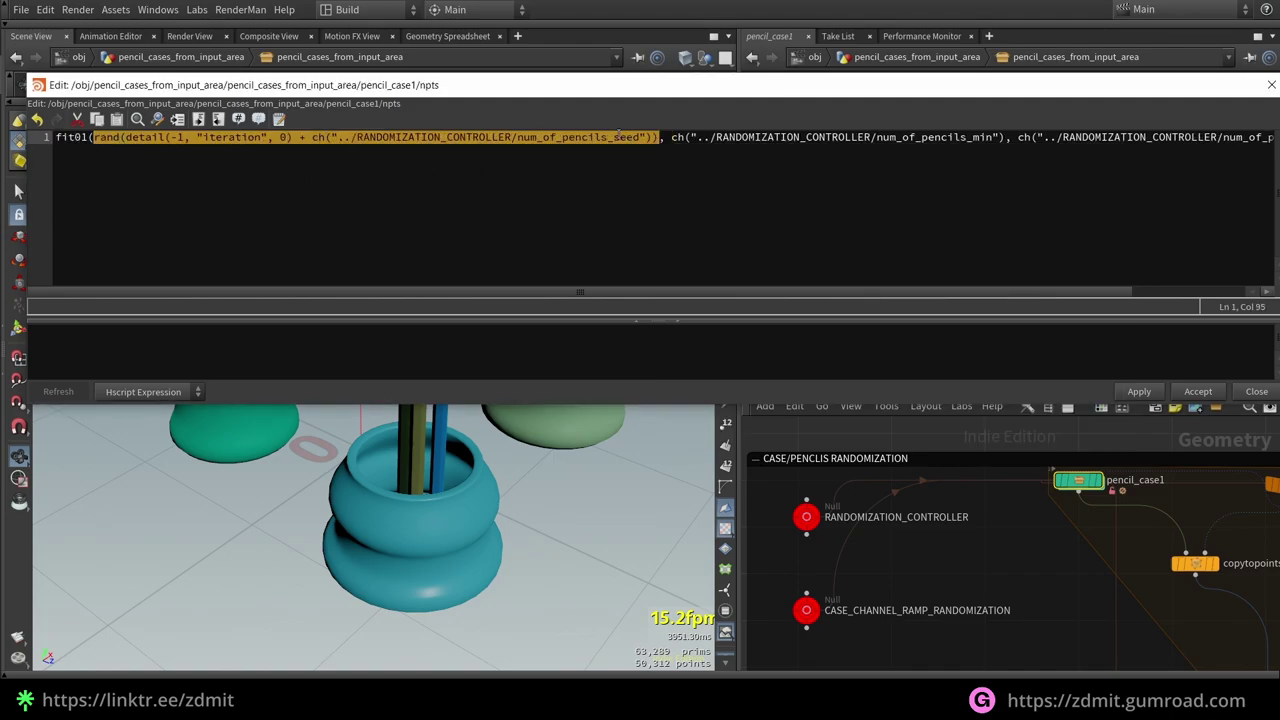
left_click_drag(671, 137, 994, 157)
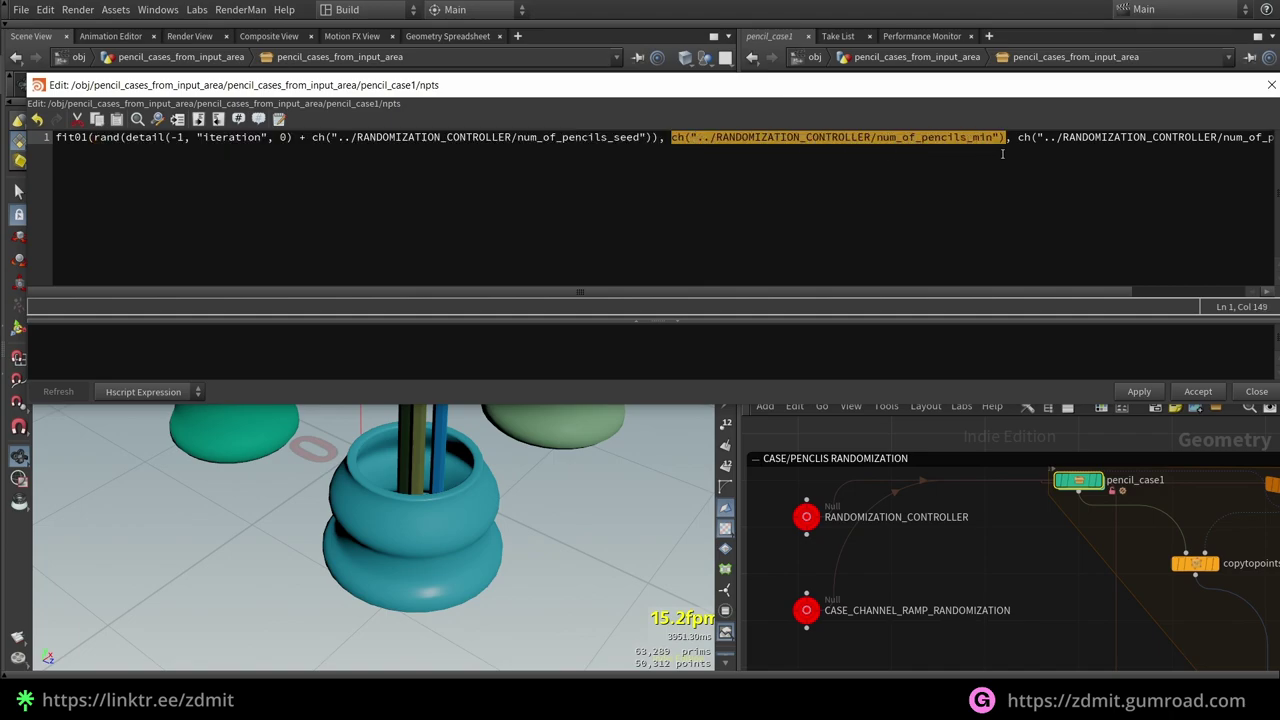
left_click_drag(995, 85, 850, 100)
left_click_drag(868, 152, 1207, 184)
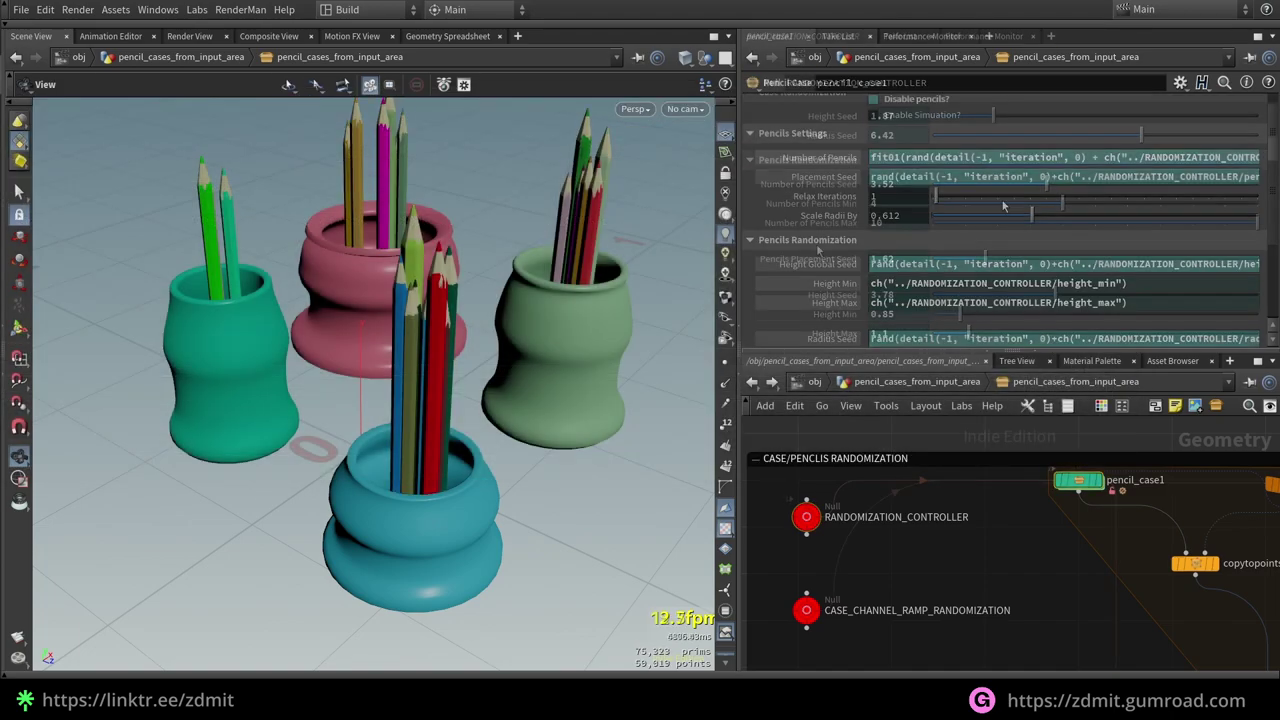
- Inspect pencil_case1's Placement Seed expression, examining its iteration and pencils_placement_seed terms, and close the expression editor
left_click(926, 178)
key("alt+e")
left_click_drag(464, 148, 581, 147)
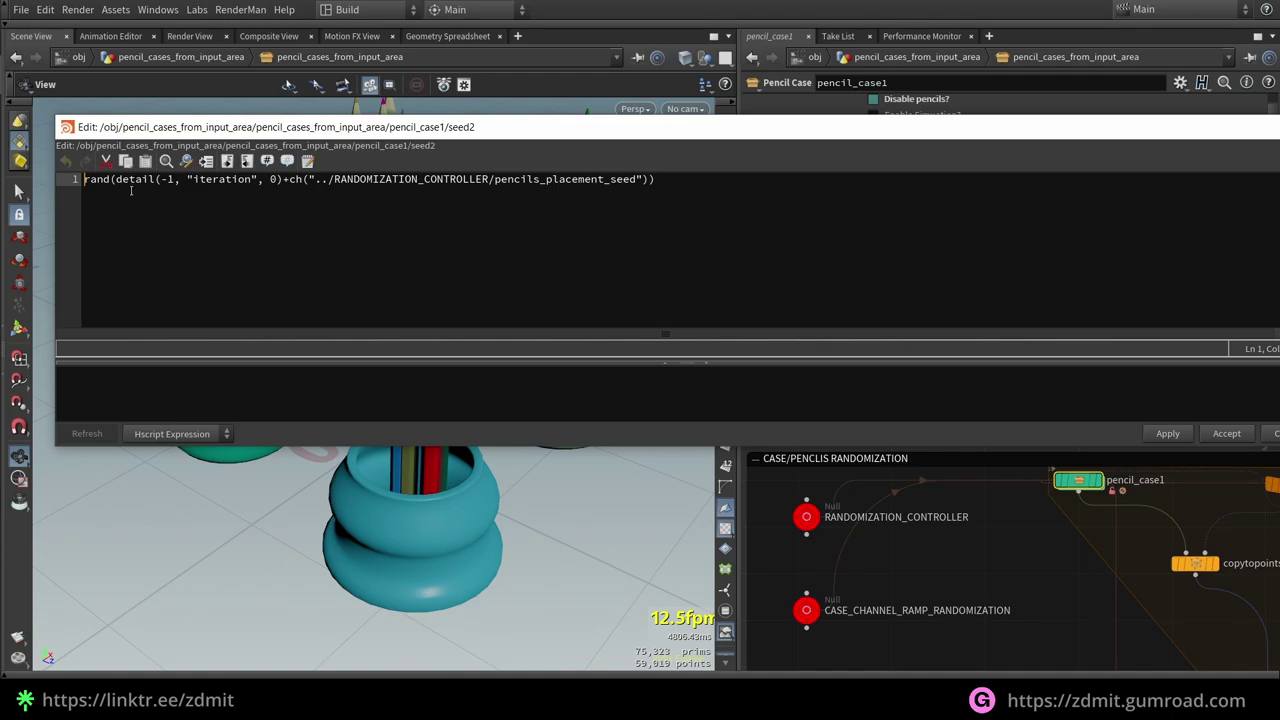
left_click_drag(116, 179, 597, 229)
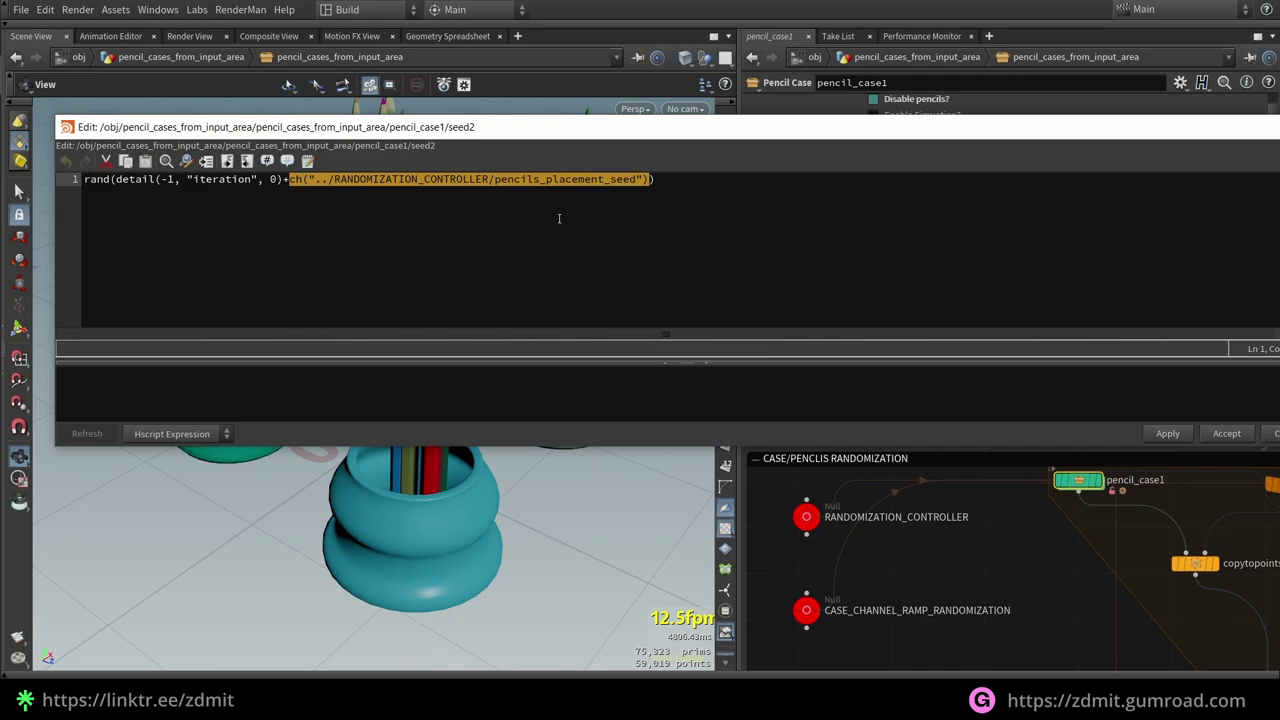
left_click_drag(657, 181, 76, 188)
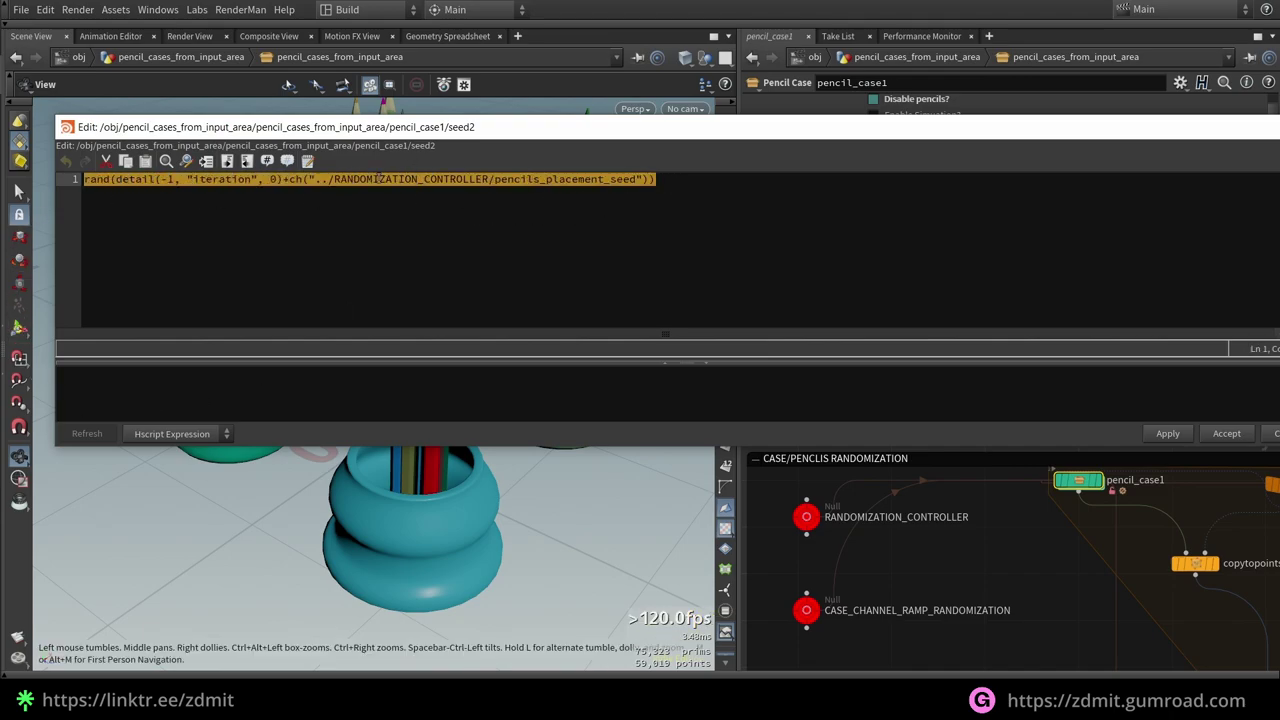
left_click_drag(1261, 135, 1109, 158)
left_click(1149, 149)
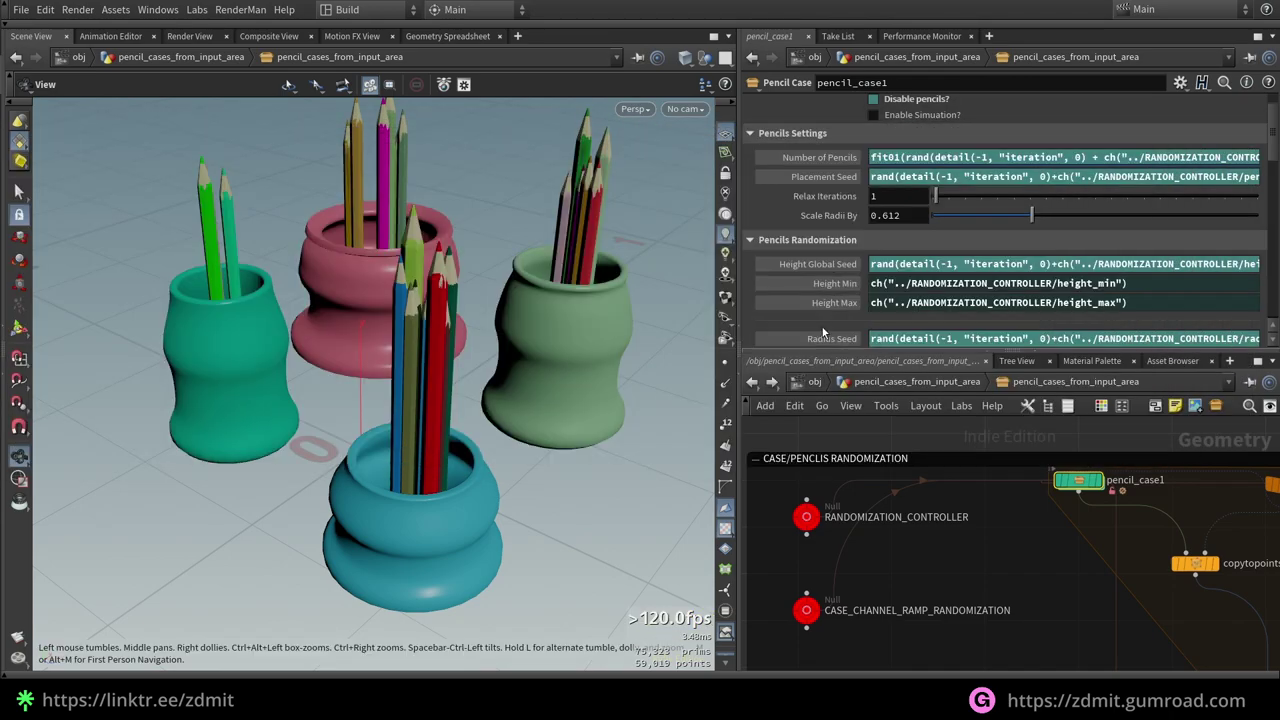
- Review pencil_case1's pencil radius and shaving expressions and the Lenght and Radius expressions in Case Settings
scroll(825, 305, "down", 5)
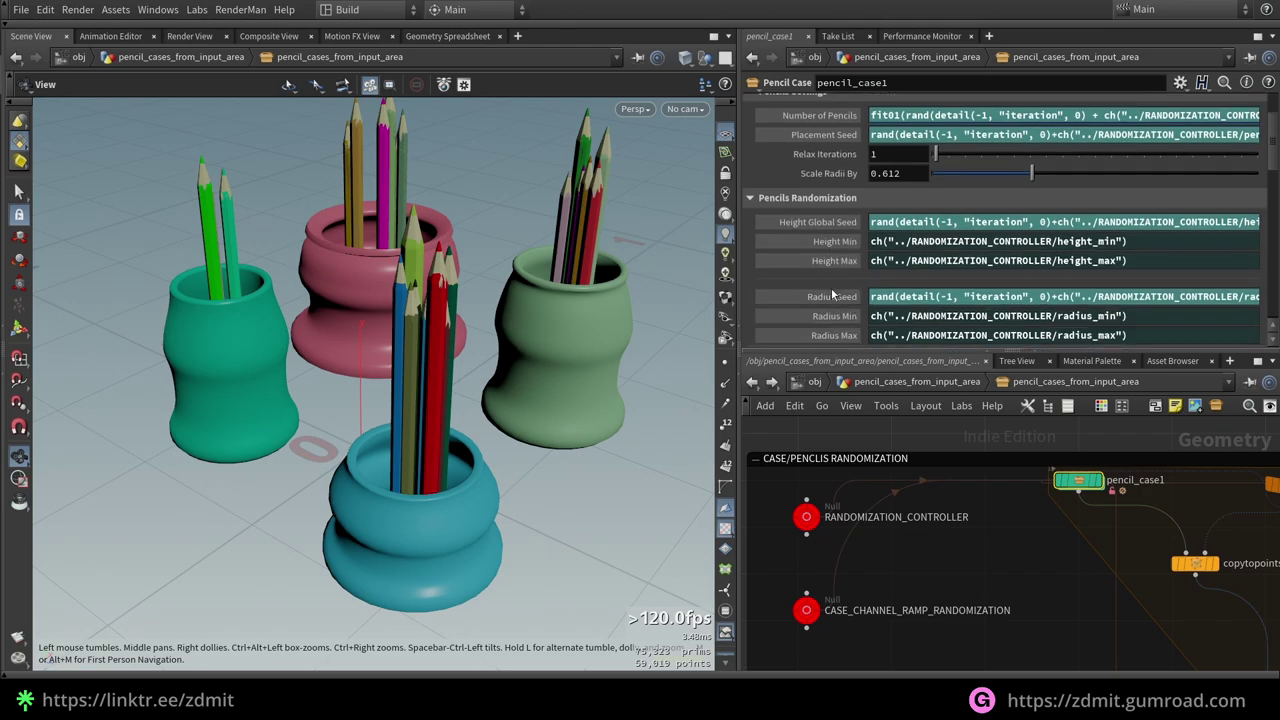
scroll(827, 314, "down", 2)
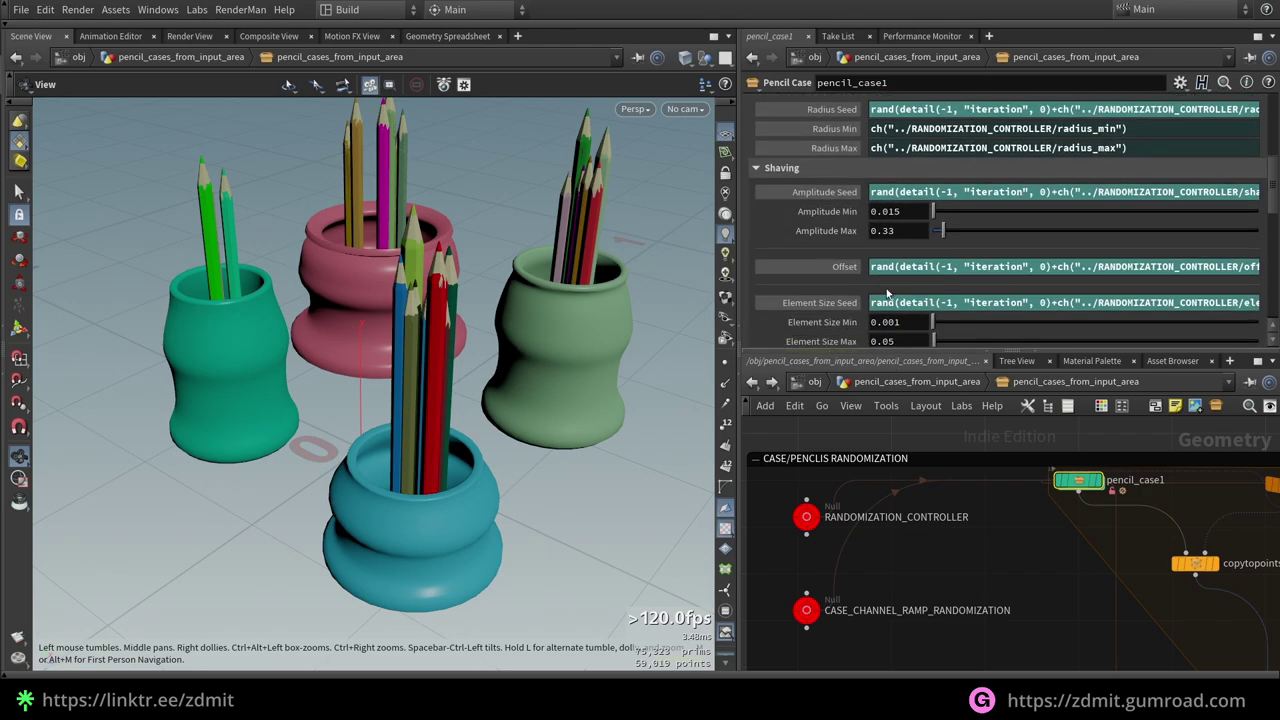
scroll(825, 318, "down", 7)
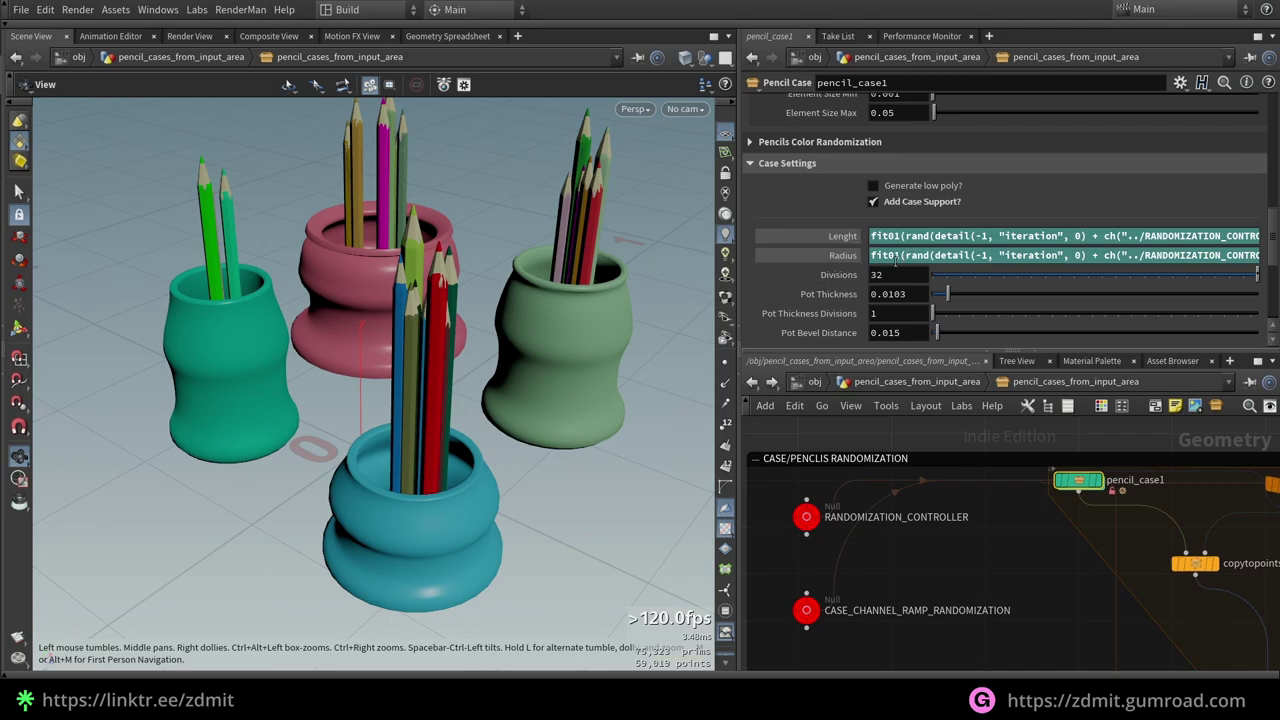
left_click_drag(999, 256, 940, 254)
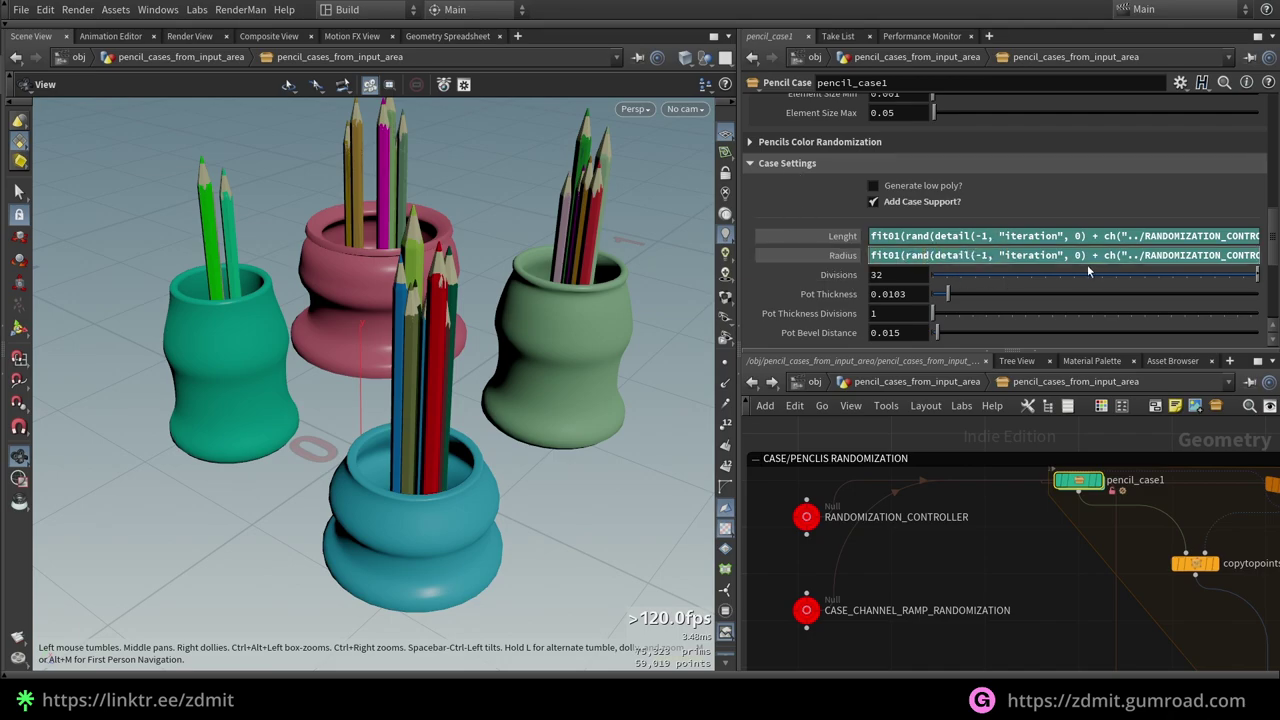
double_click(912, 256)
- Expand Pencils Color Randomization on pencil_case1 and inspect the Base Ink Seed expression's color_seed reference
left_click(790, 142)
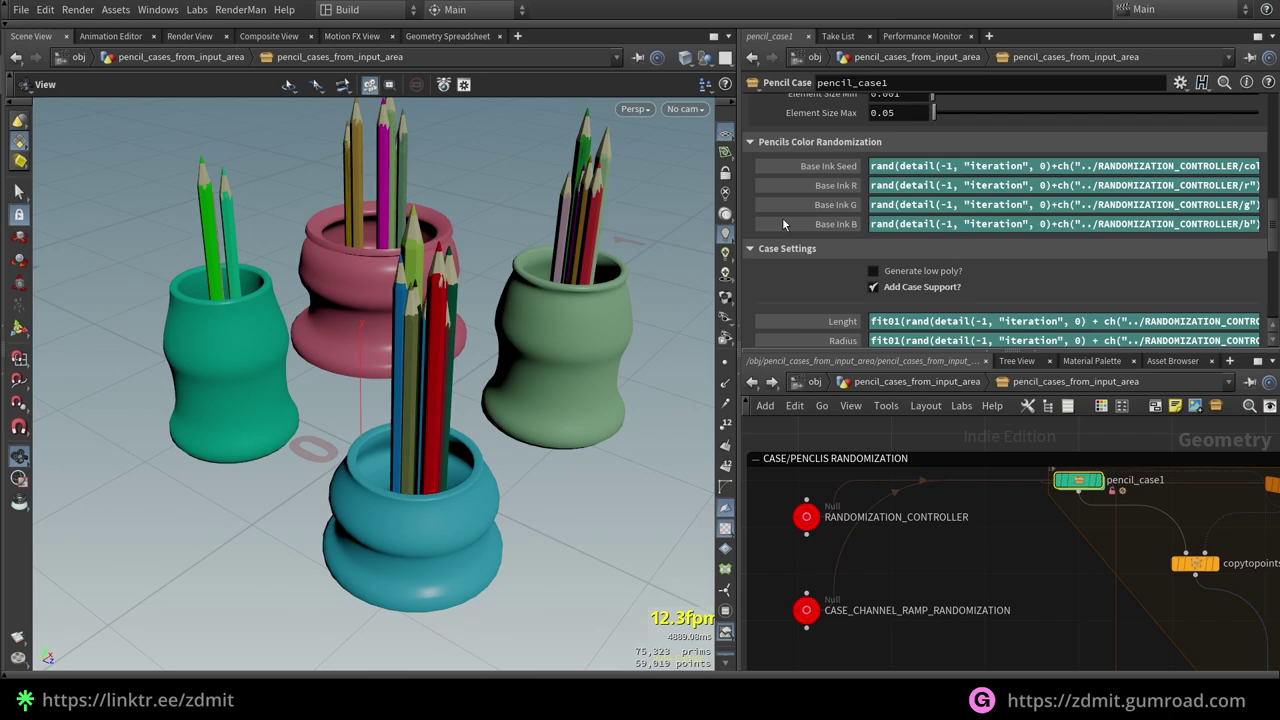
left_click(905, 165)
key("alt+e")
mouse_move(183, 209)
left_mouse_down()
mouse_move(315, 240)
mouse_move(363, 208)
mouse_move(641, 208)
left_mouse_up()
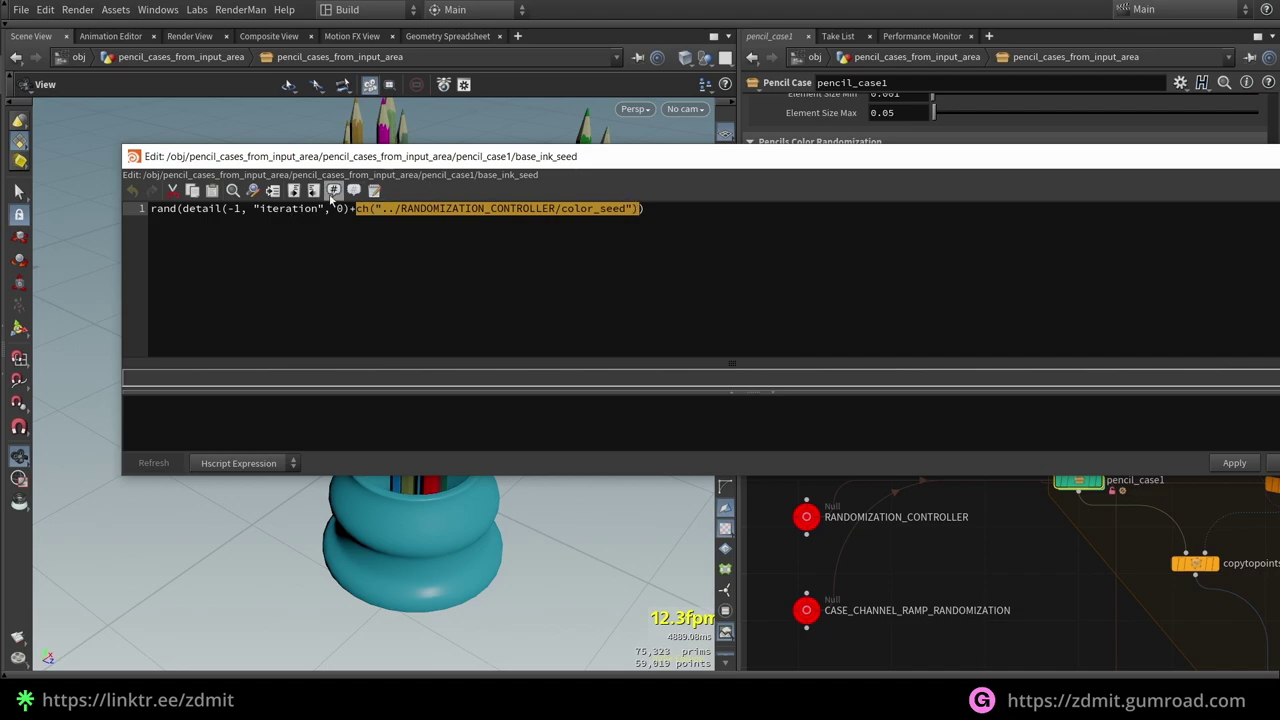
left_click(151, 210)
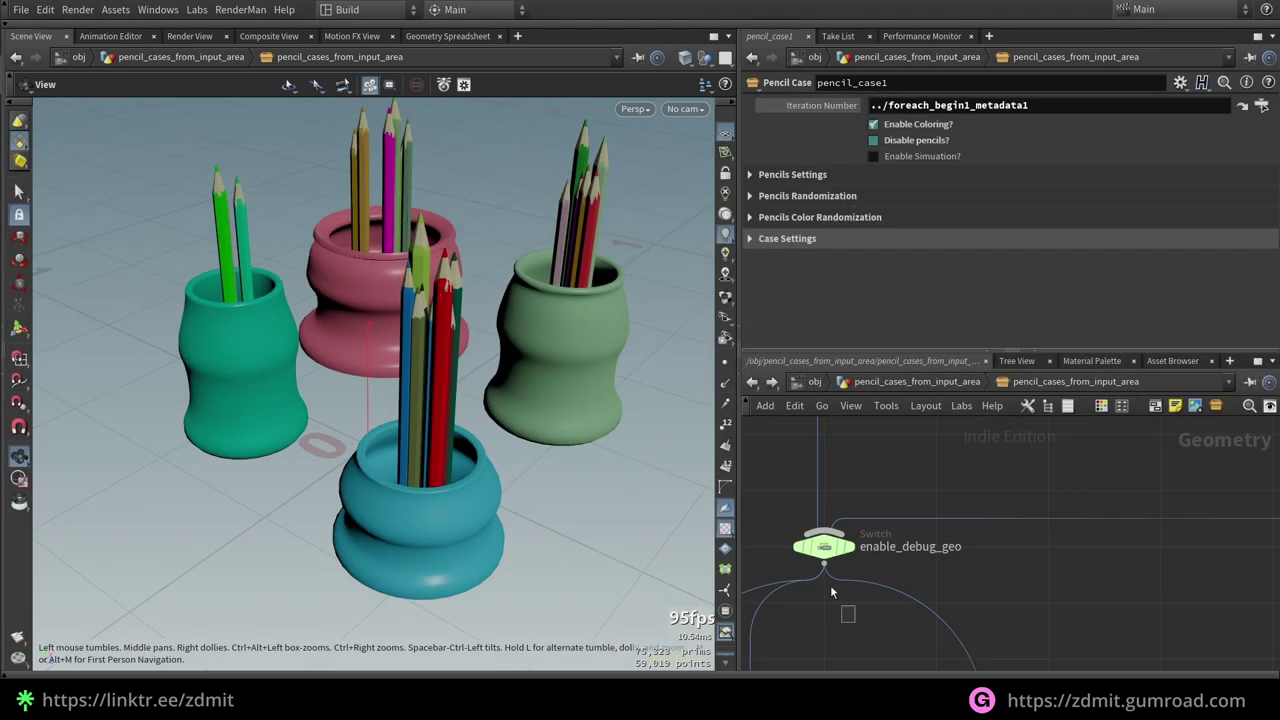
- Inspect the enable_debug_geo switch and display IN_debug_geo, tracing its source to OUT_guide_geo in the network
left_click(824, 546)
scroll(984, 584, "down", 5)
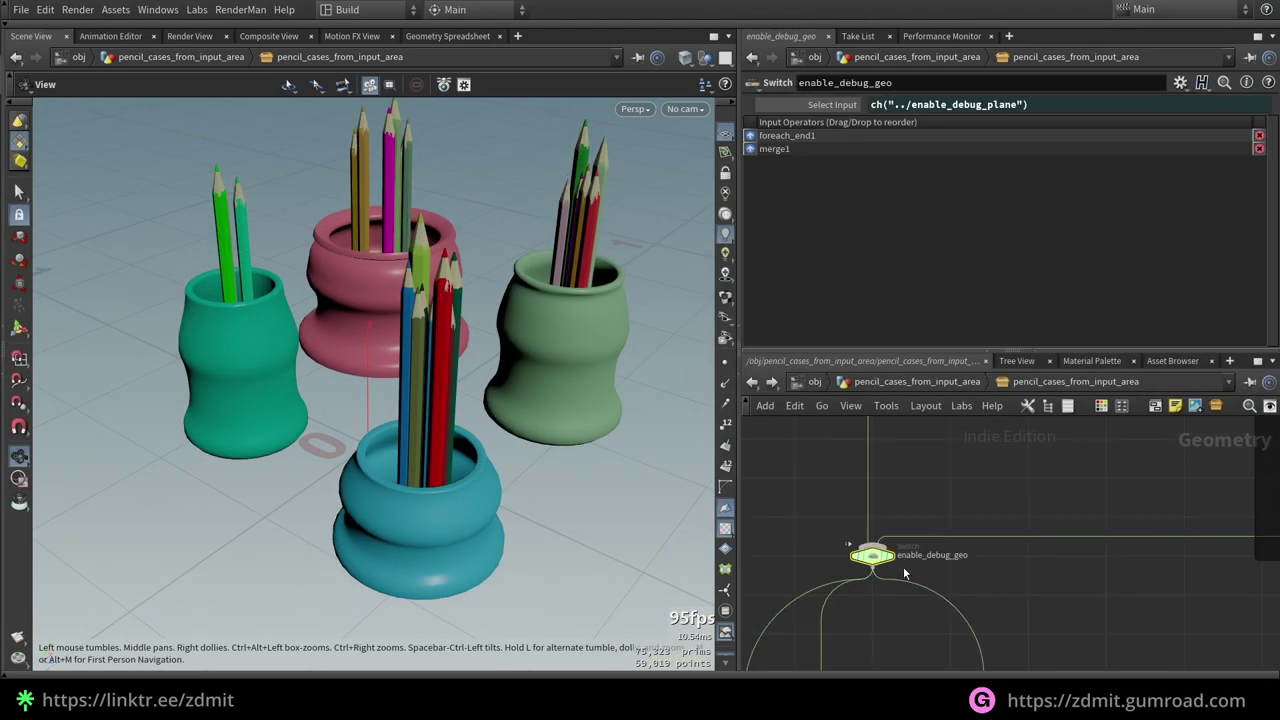
scroll(1088, 599, "up", 5)
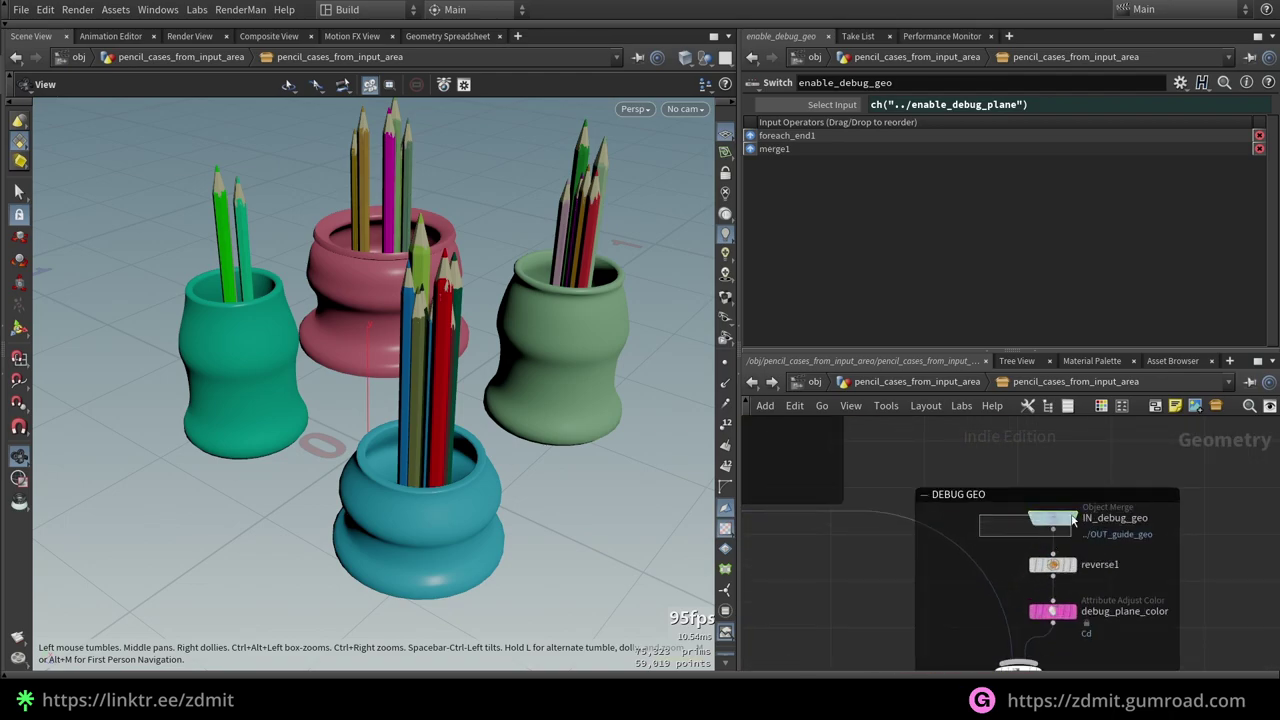
left_click(1056, 518)
scroll(940, 620, "down", 6)
scroll(862, 551, "up", 5)
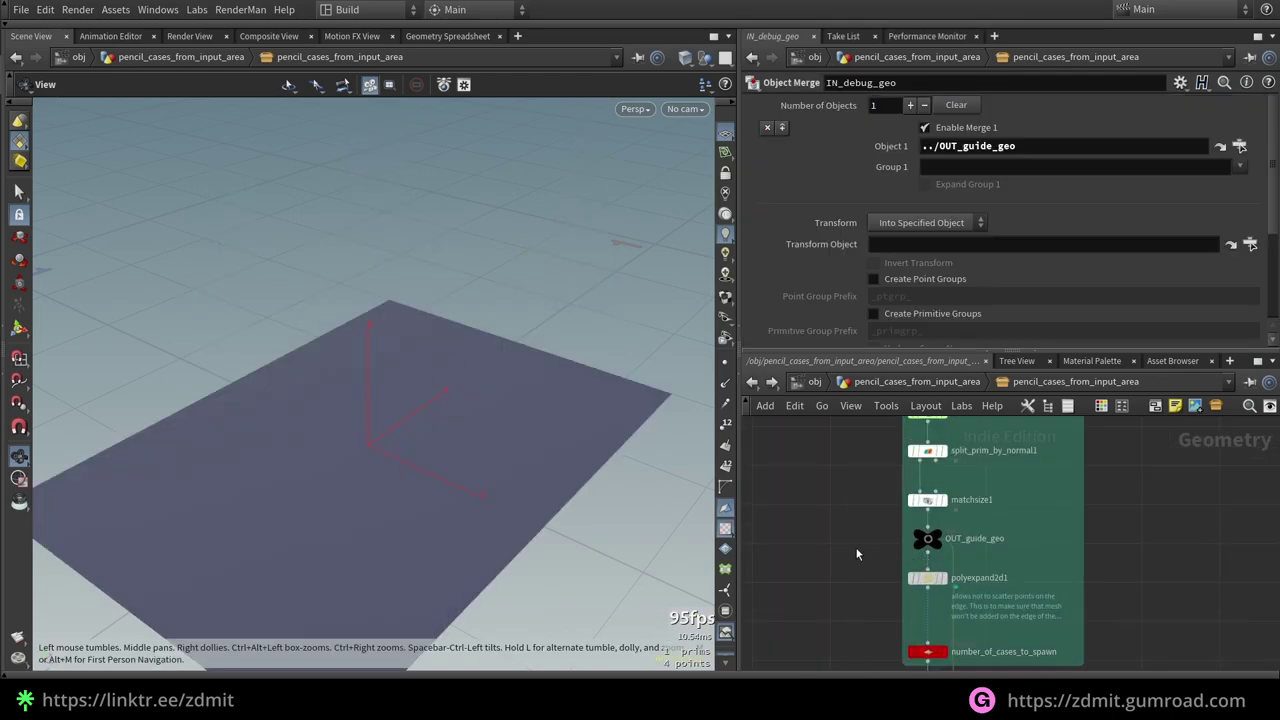
- Check OUT_guide_geo in the network and display the reverse1 node in the debug geometry branch
left_click(928, 537)
scroll(1135, 564, "down", 5)
scroll(1133, 566, "up", 5)
left_click(985, 499)
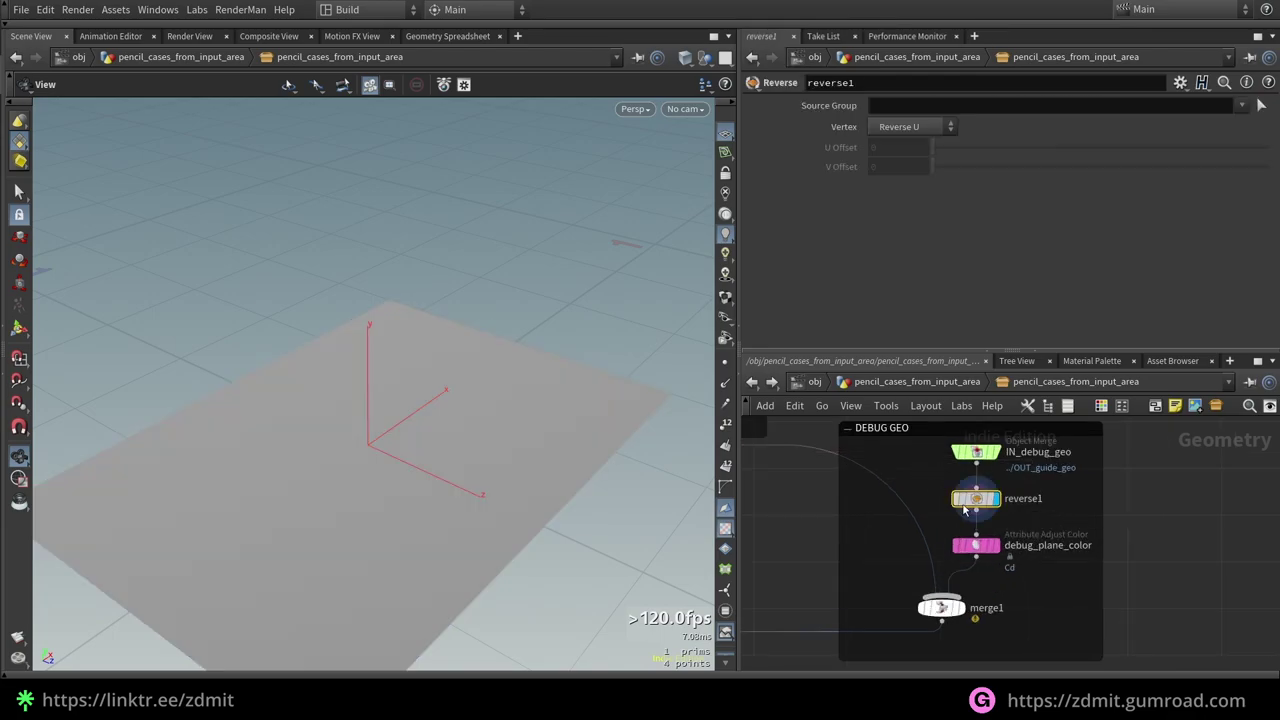
- Display debug_plane_color, inspect its Constant Color in the Color Editor, and display the merge1 result
middle_click_drag(1097, 578, 1121, 539)
left_click(1005, 508)
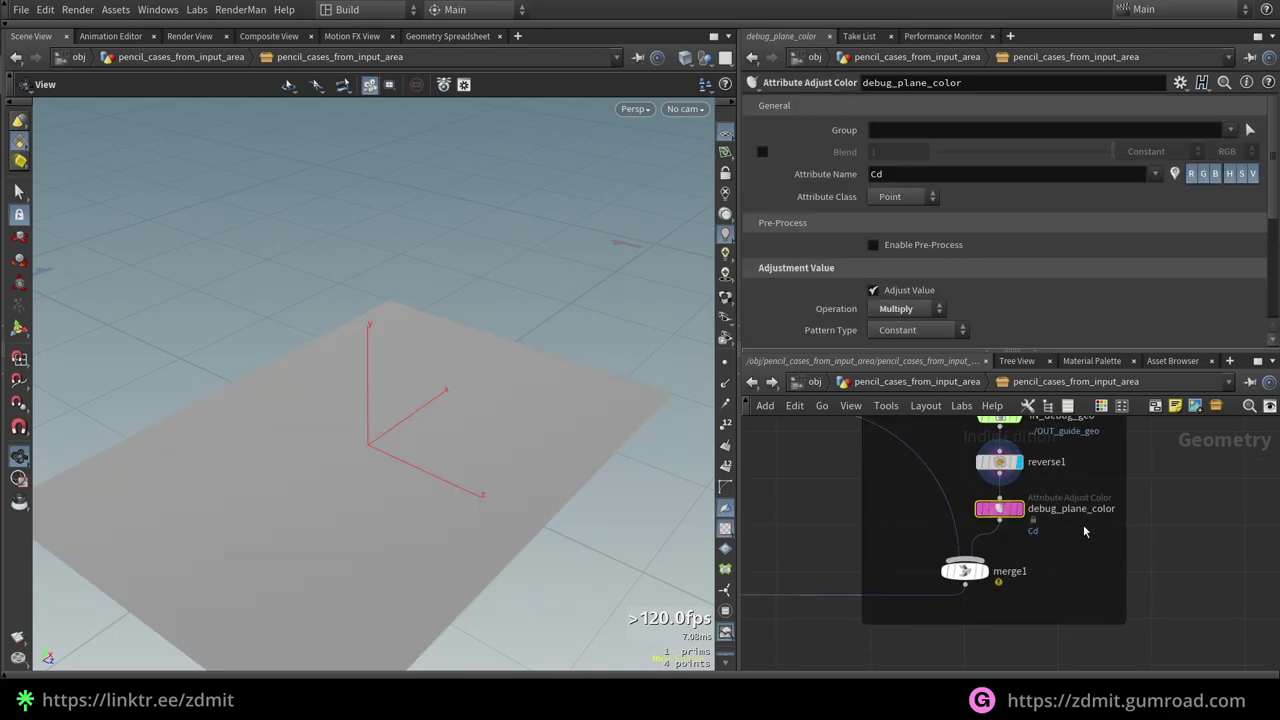
key("r")
scroll(554, 564, "down", 1)
middle_click_drag(529, 551, 535, 522)
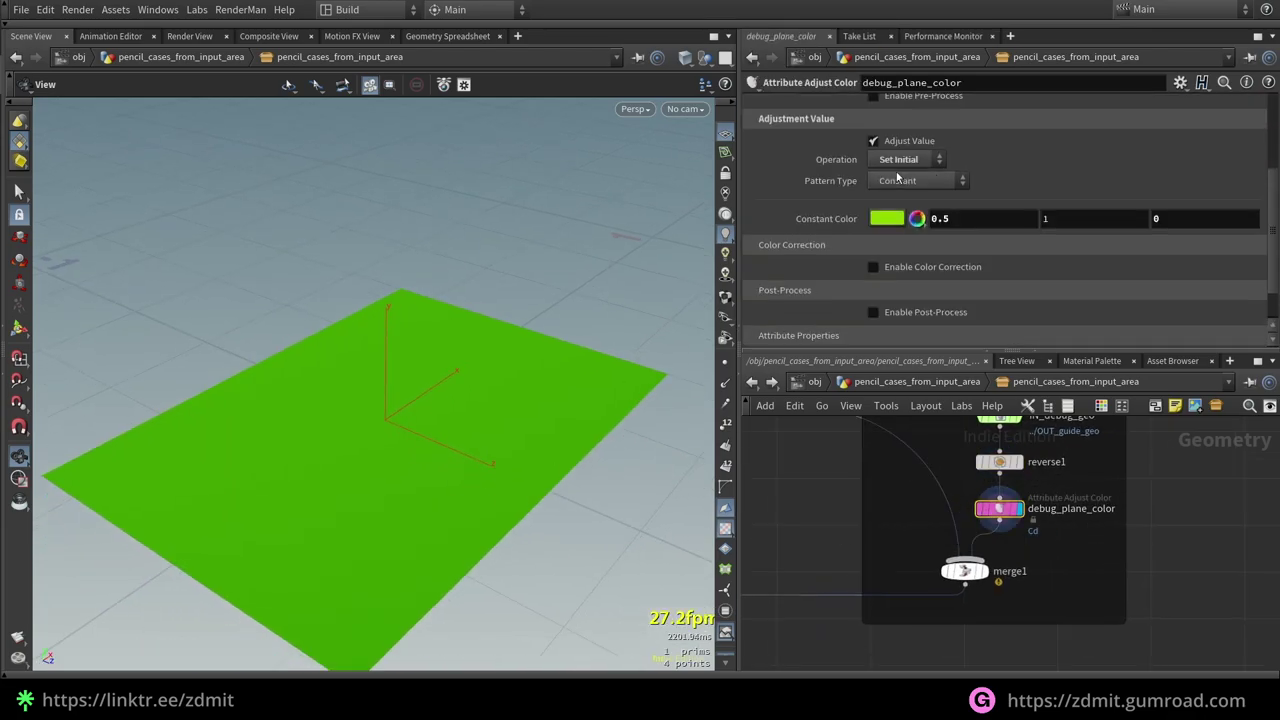
left_click(886, 218)
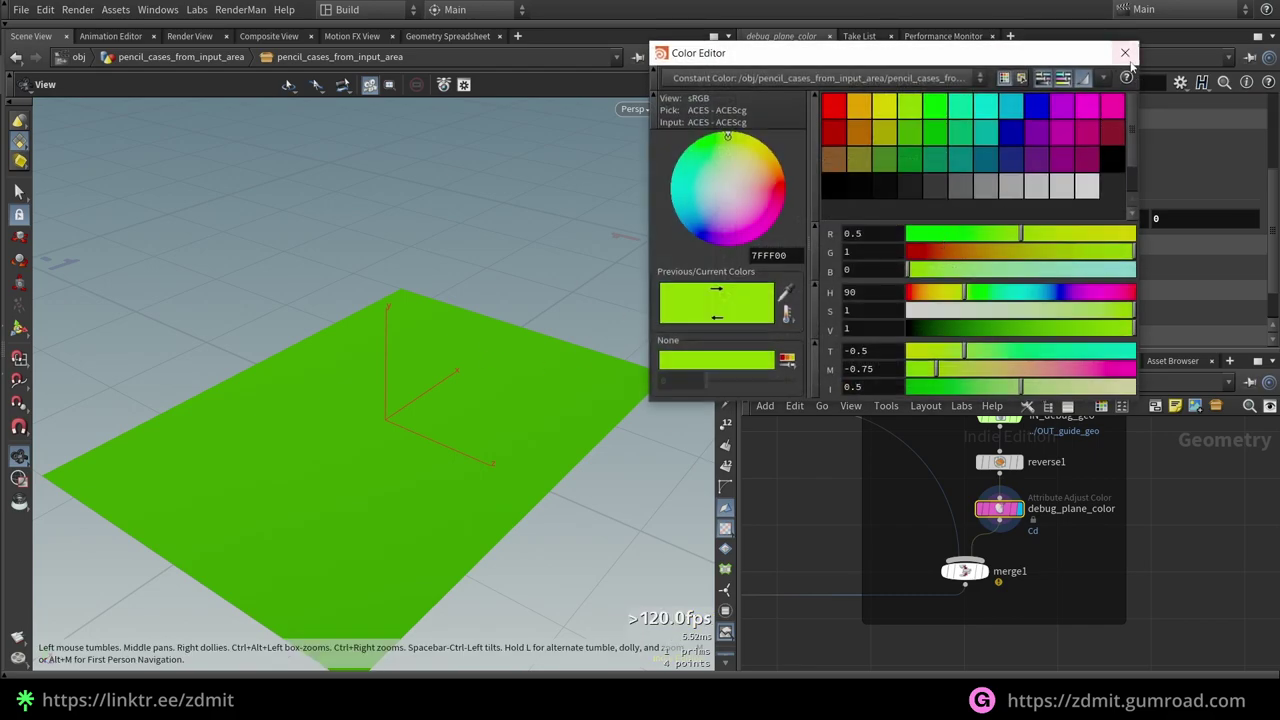
left_click(1136, 43)
left_click(984, 571)
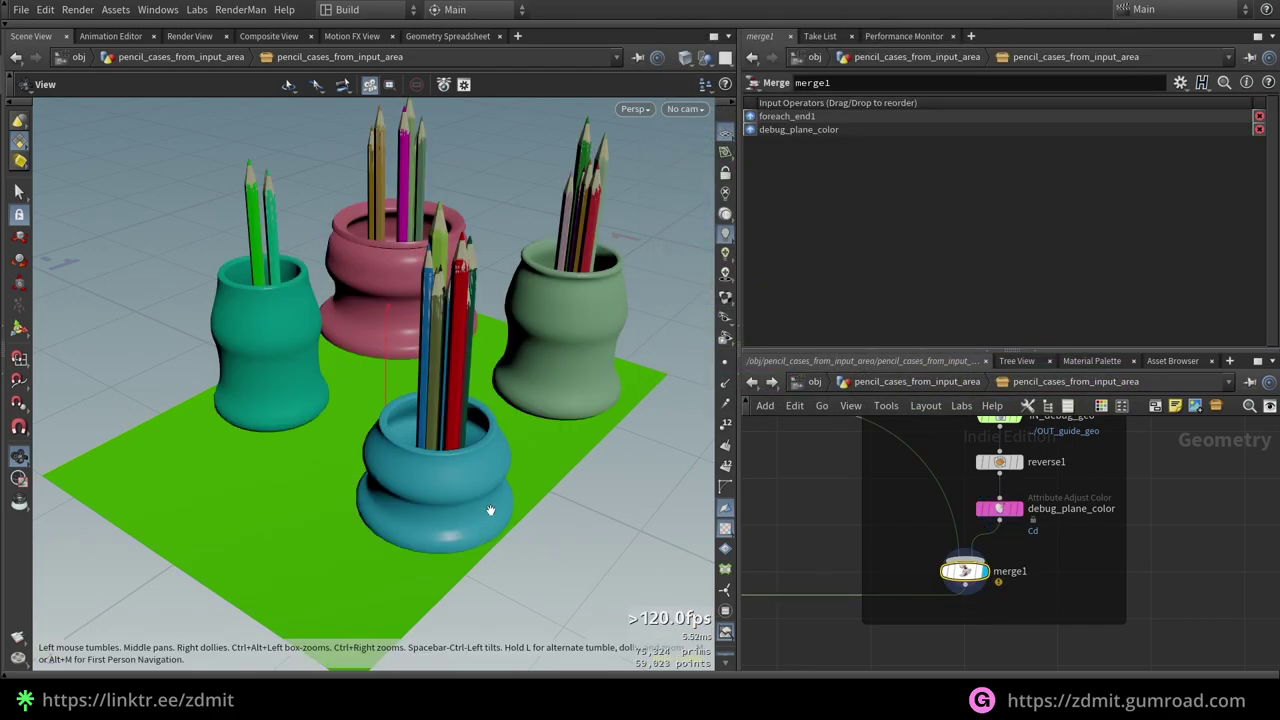
- Follow foreach_end1 into the SIMULATION section and display blast_case to view the isolated pencils
scroll(880, 548, "down", 4)
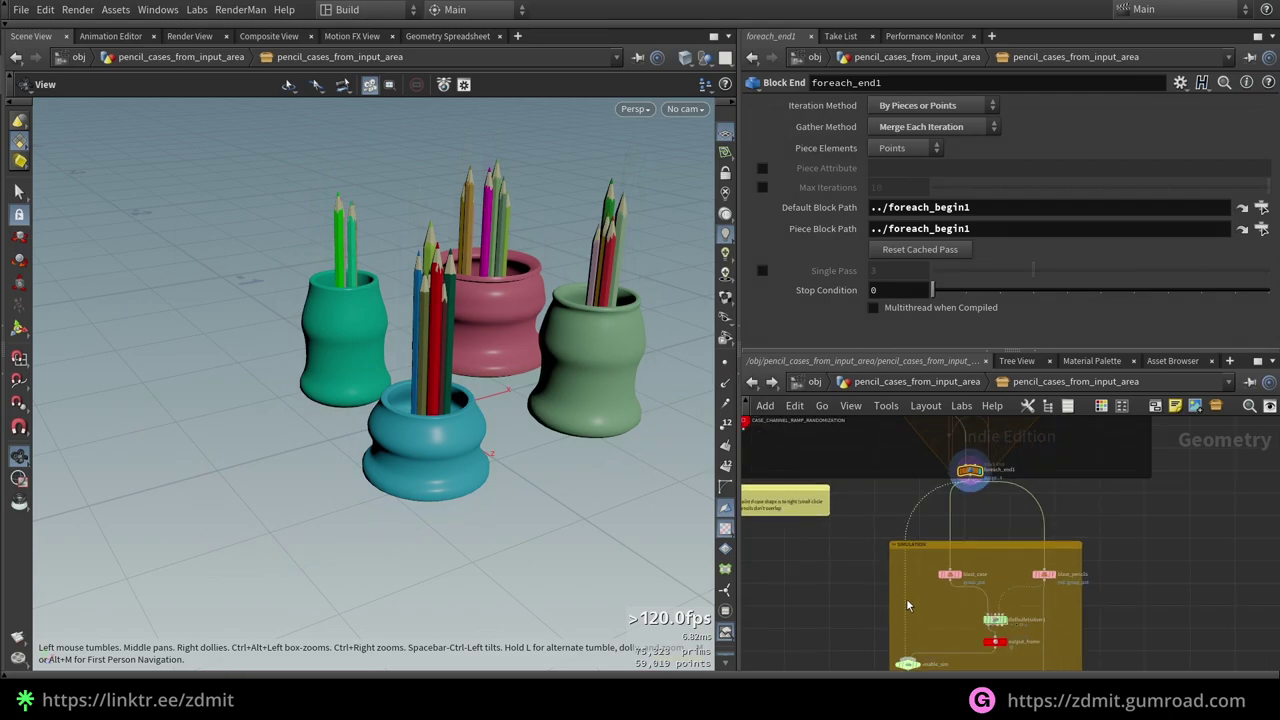
scroll(906, 598, "up", 2)
left_click(952, 553)
left_click(975, 553)
scroll(952, 585, "up", 3)
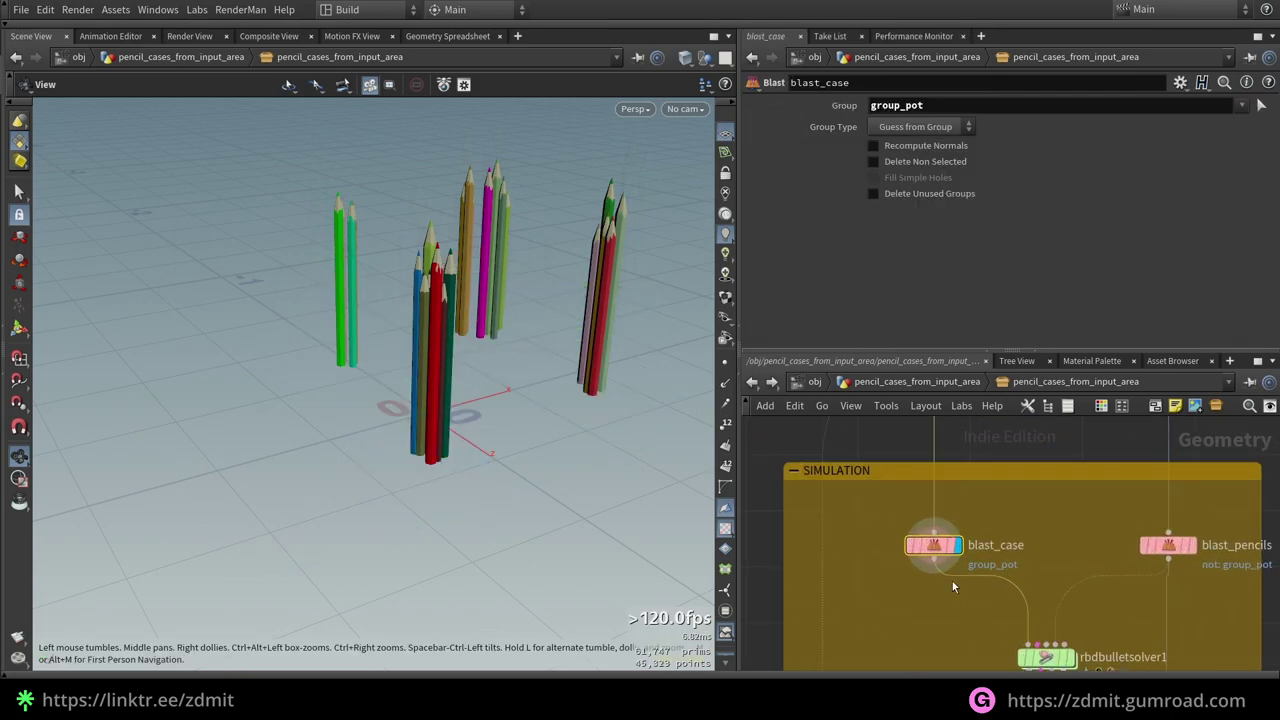
left_click_drag(474, 308, 398, 307)
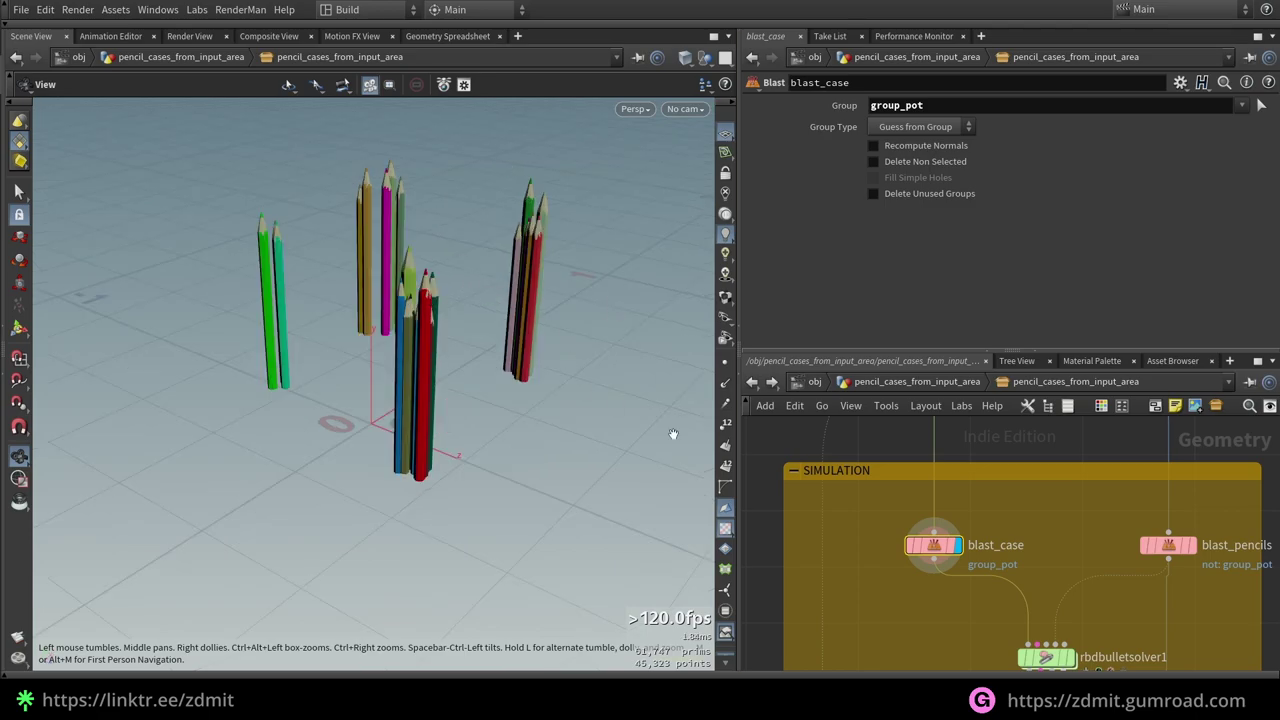
- Inspect blast_case's group_pot setting and its available groups, briefly bypassing and re-enabling the node
middle_click_drag(1188, 592, 1133, 584)
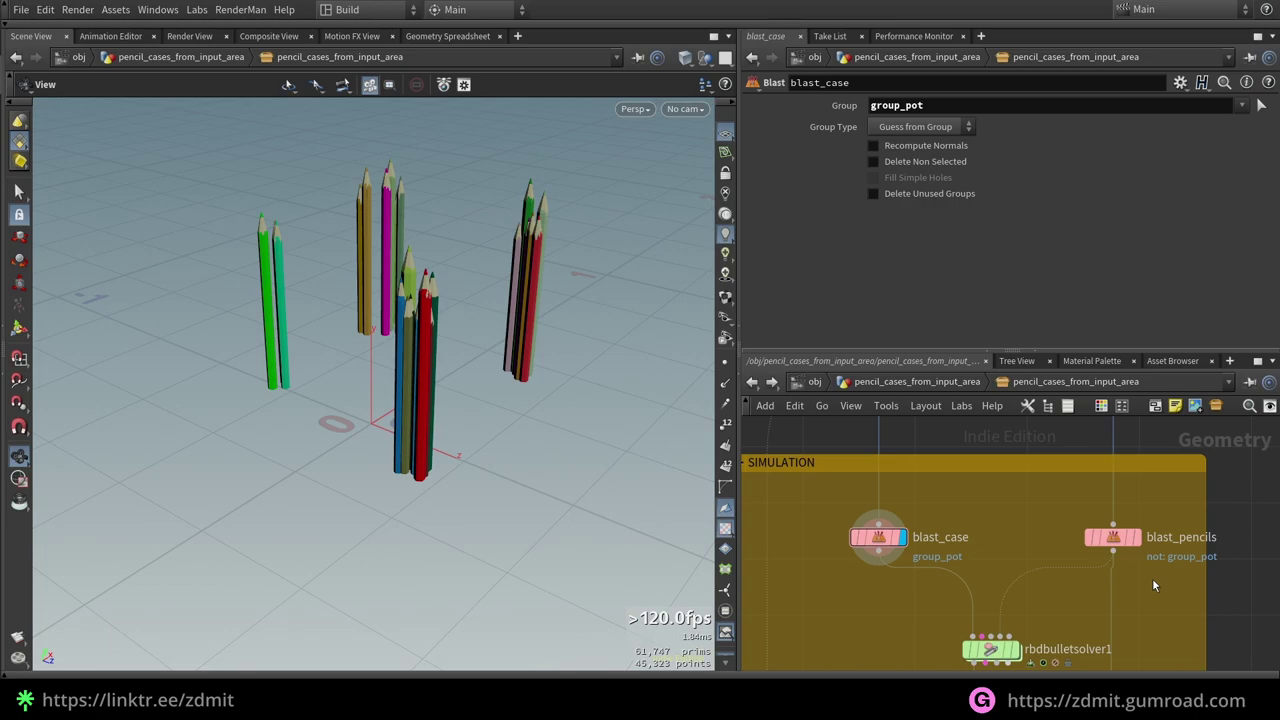
middle_click_drag(832, 603, 826, 562)
left_click(1230, 108)
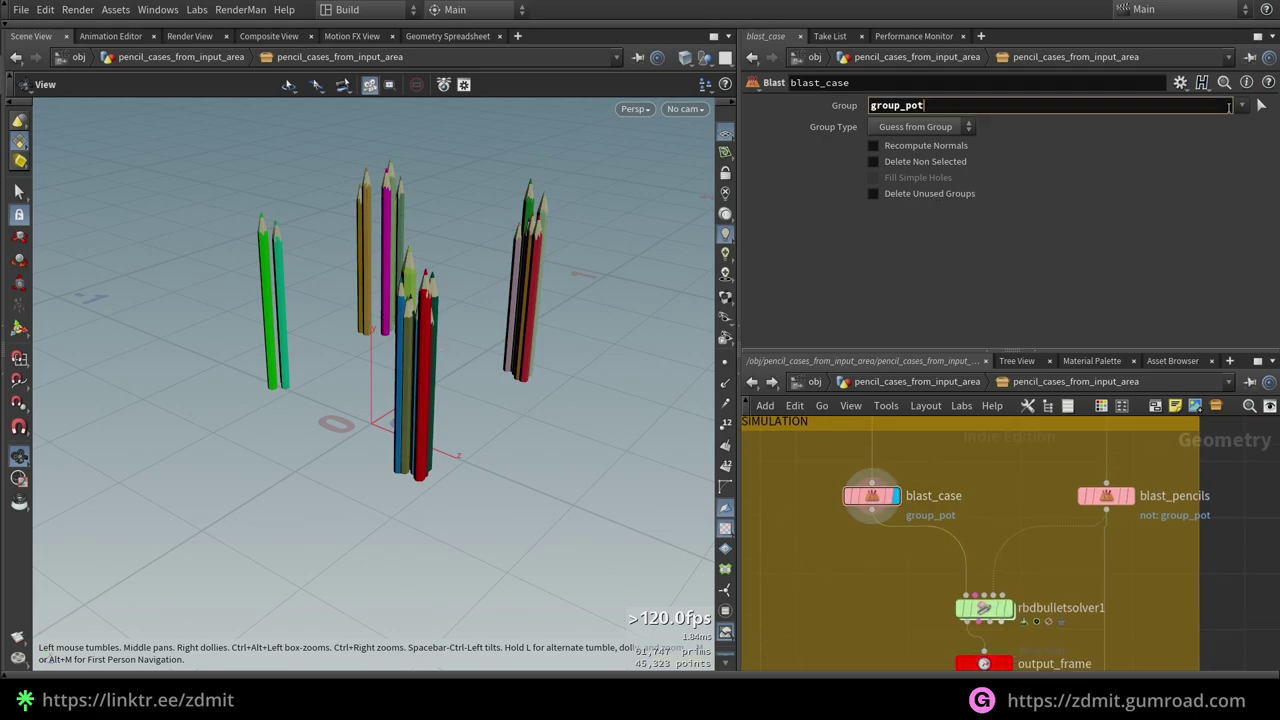
left_click(1242, 106)
left_click(876, 246)
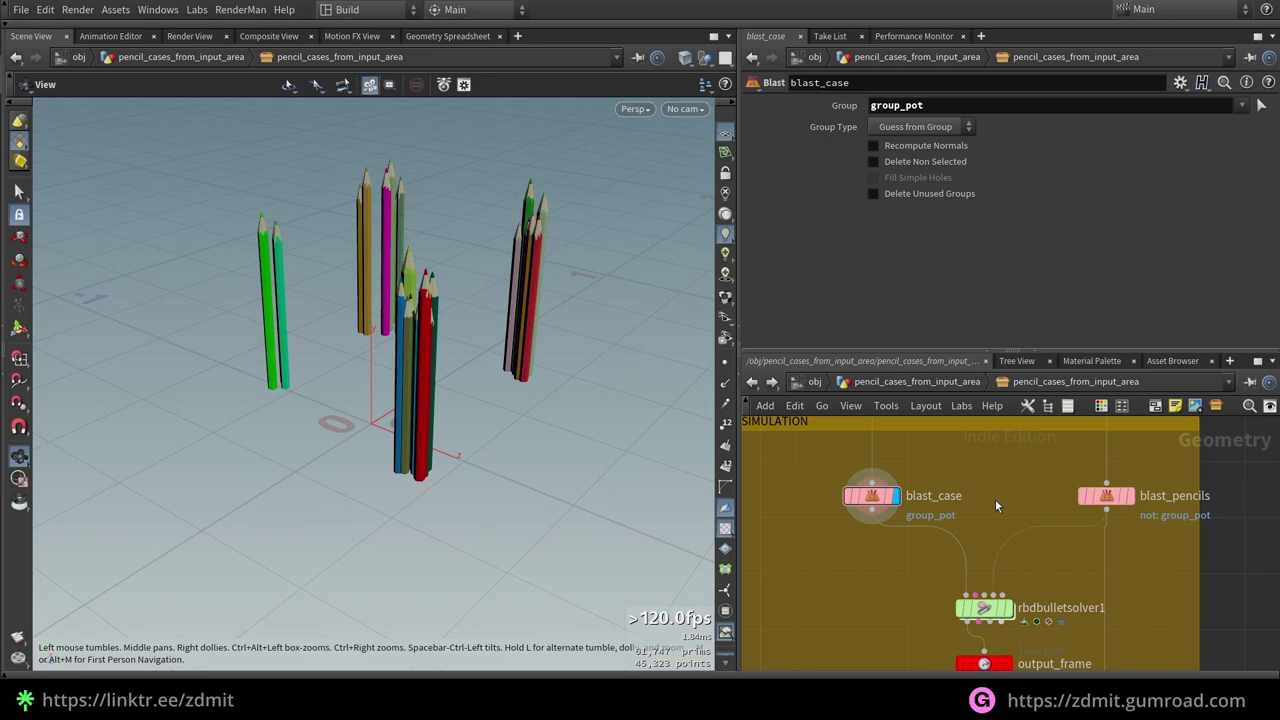
left_click_drag(833, 537, 927, 479)
key("q")
key("q")
- Display blast_pencils and examine the isolated cases and its Delete Non Selected setting
left_click(1107, 497)
key("r")
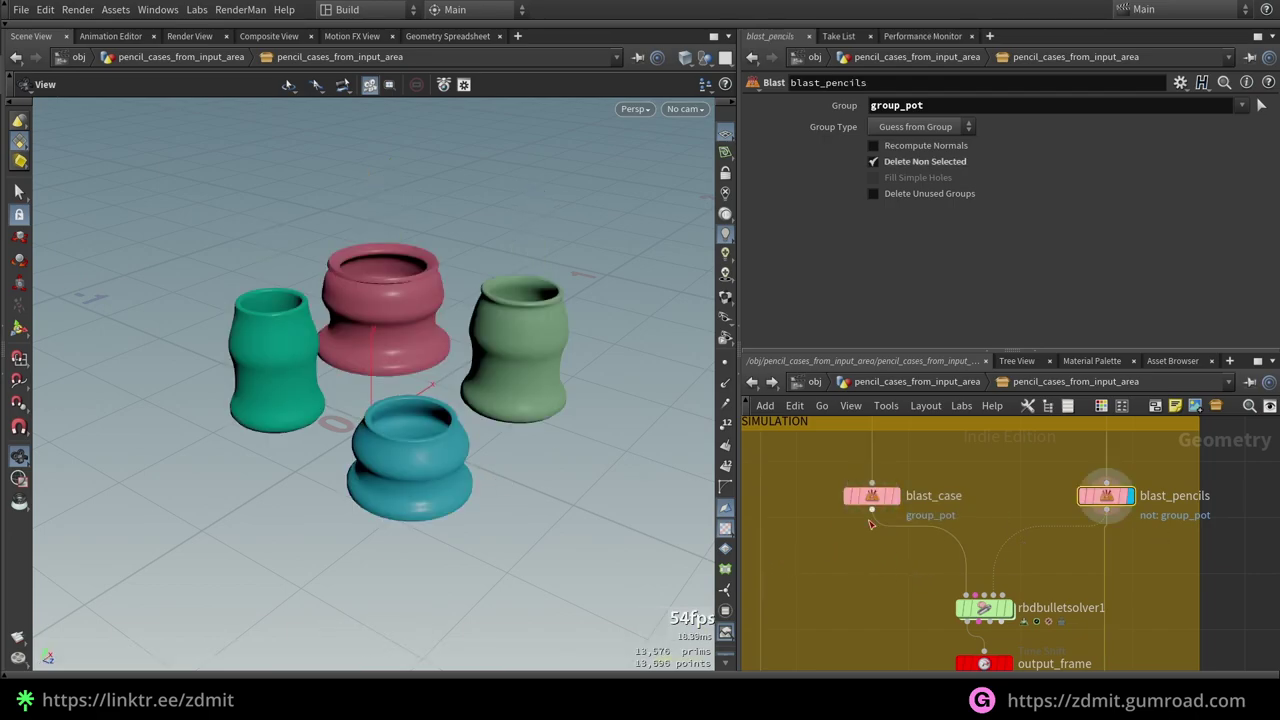
left_click(872, 497)
left_click(1106, 495)
left_click_drag(503, 528, 414, 457)
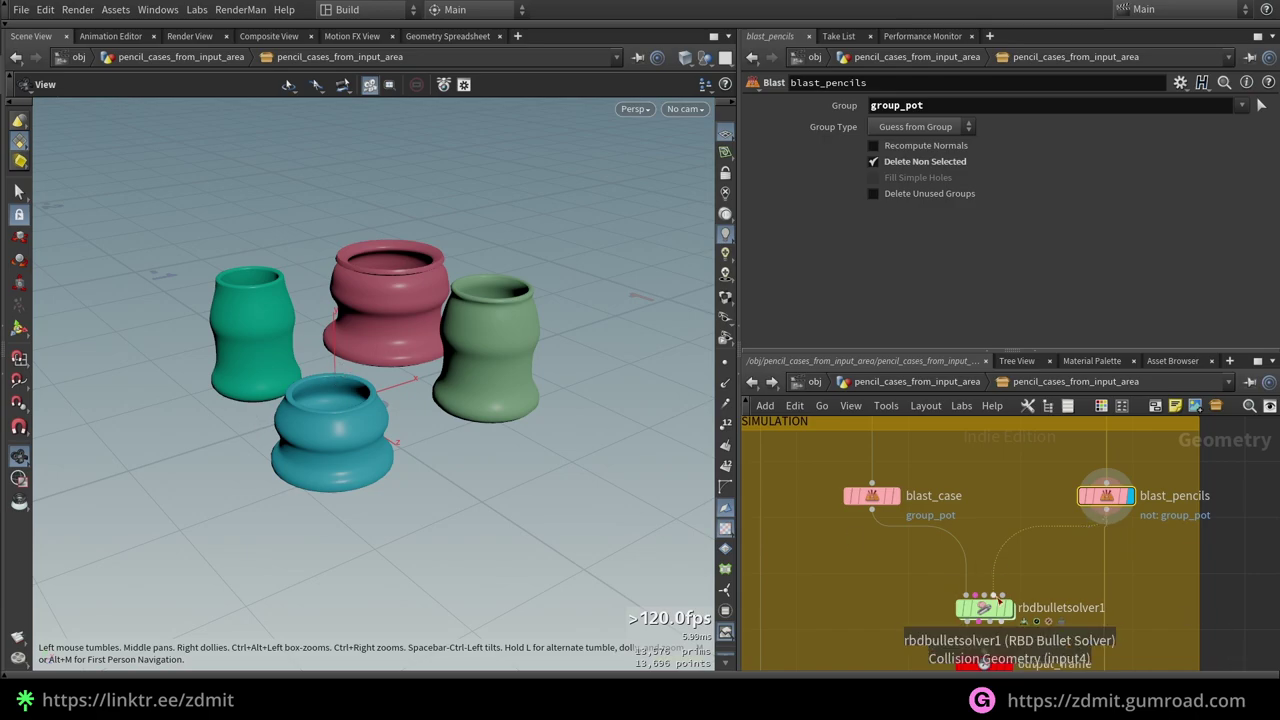
- Compare the blast_case and blast_pencils outputs and trace how each one feeds rbdbulletsolver1
left_click(870, 495)
key("r")
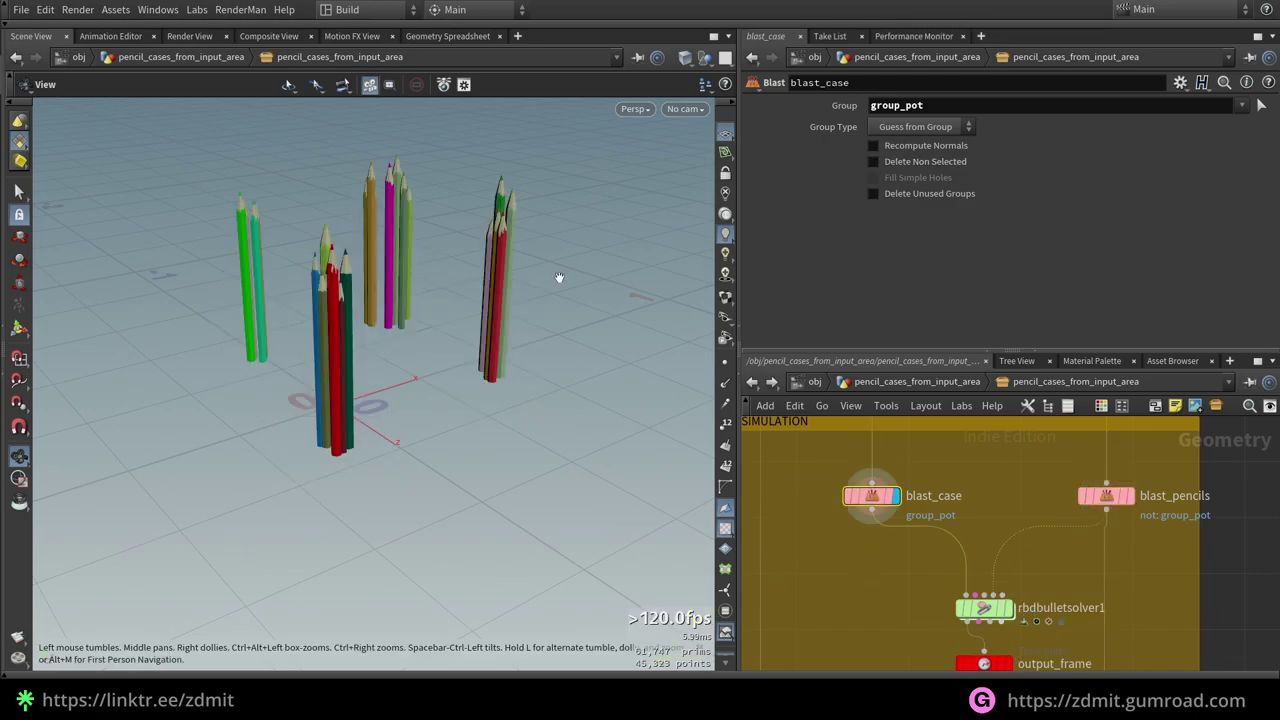
middle_click_drag(895, 555, 872, 480)
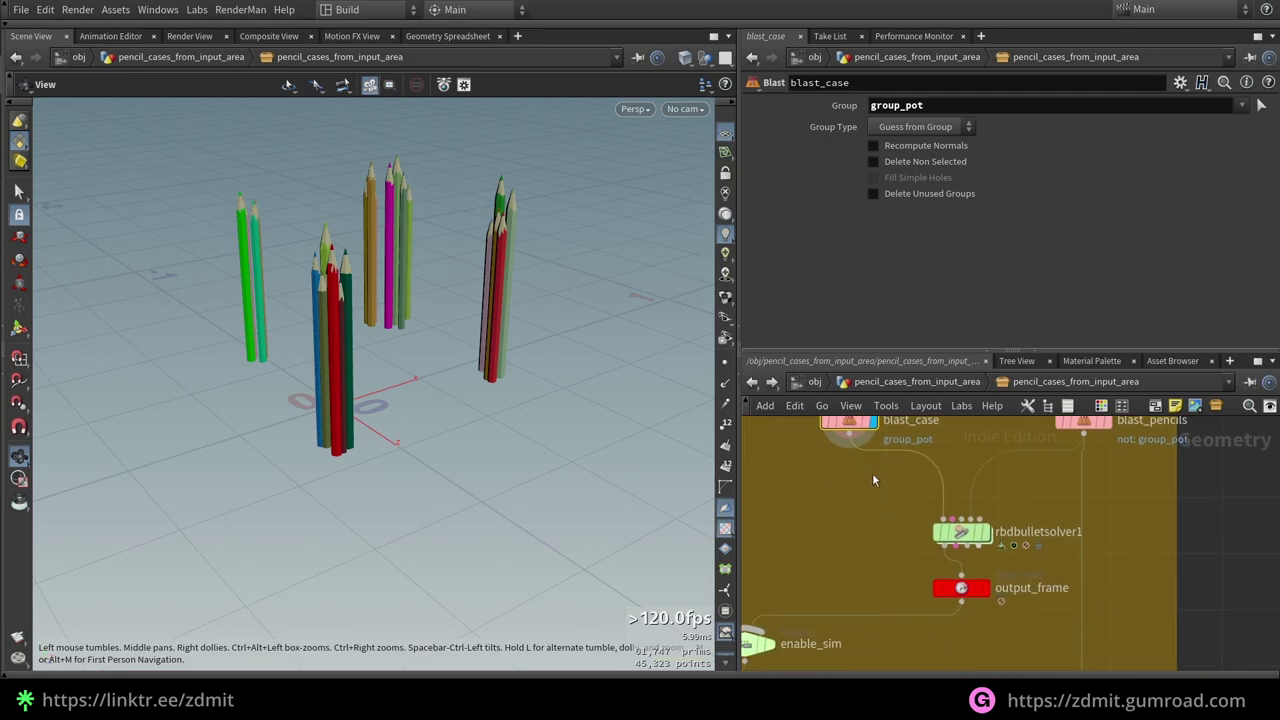
middle_click_drag(1137, 481, 1120, 543)
left_click(1067, 482)
key("r")
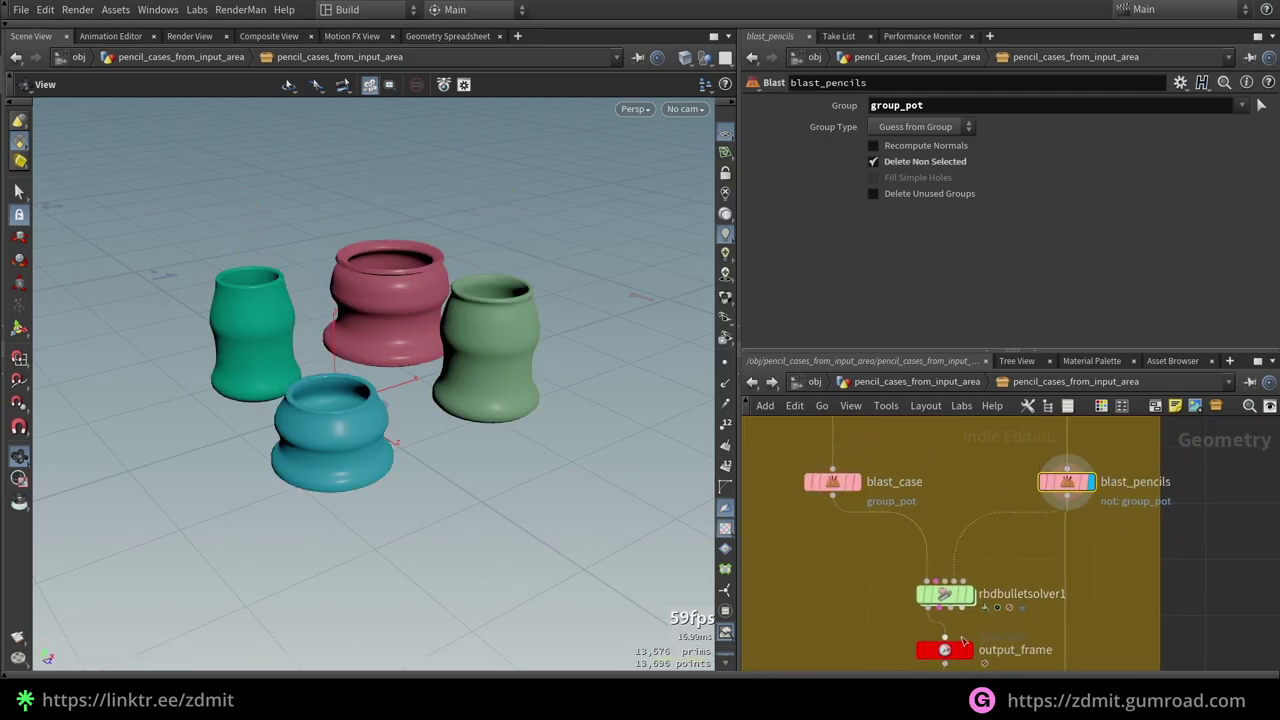
- Display rbdbulletsolver1 and examine its collision geometry settings, including the Collision Shape and Collision Type options
left_click(943, 595)
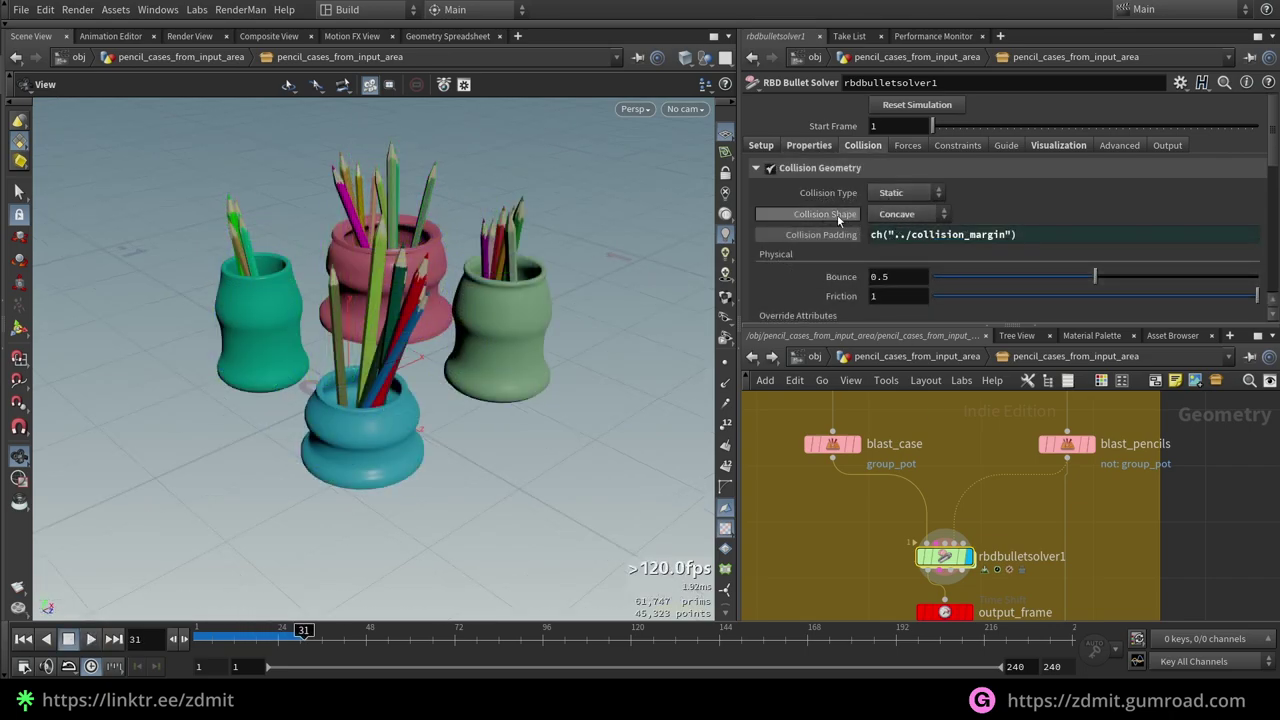
left_click(904, 216)
left_click(904, 216)
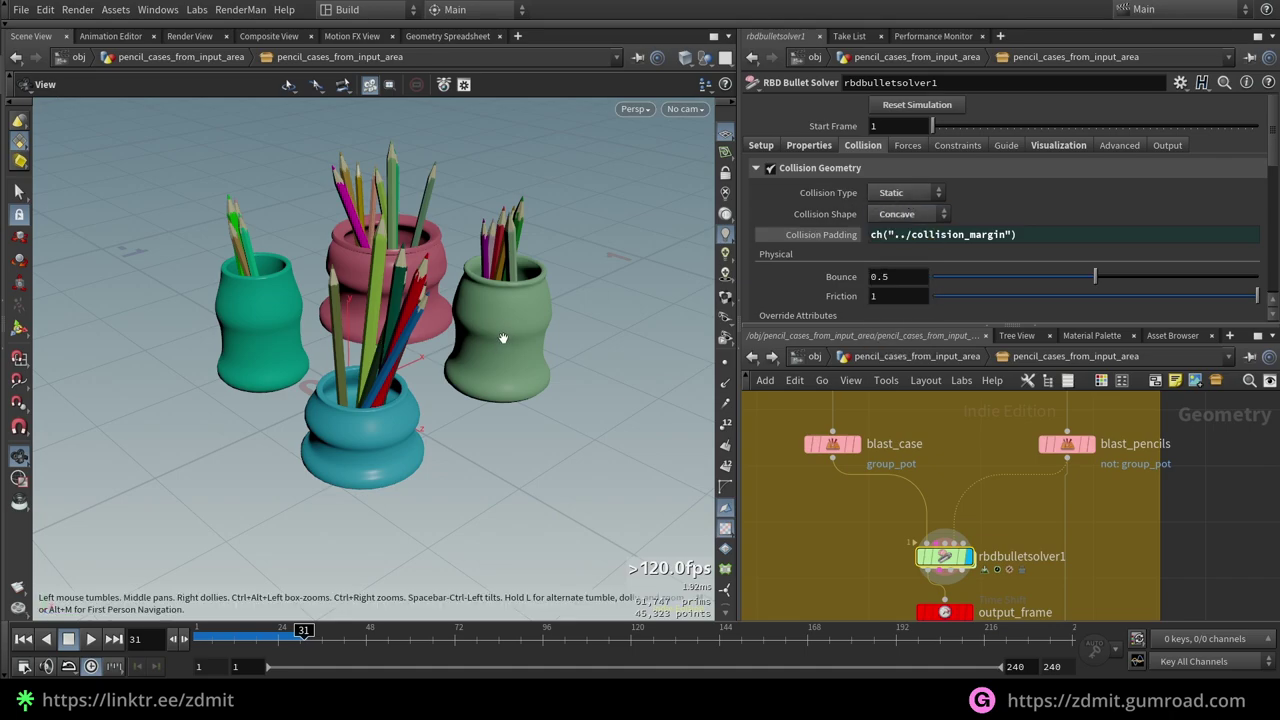
left_click(906, 196)
left_click(906, 196)
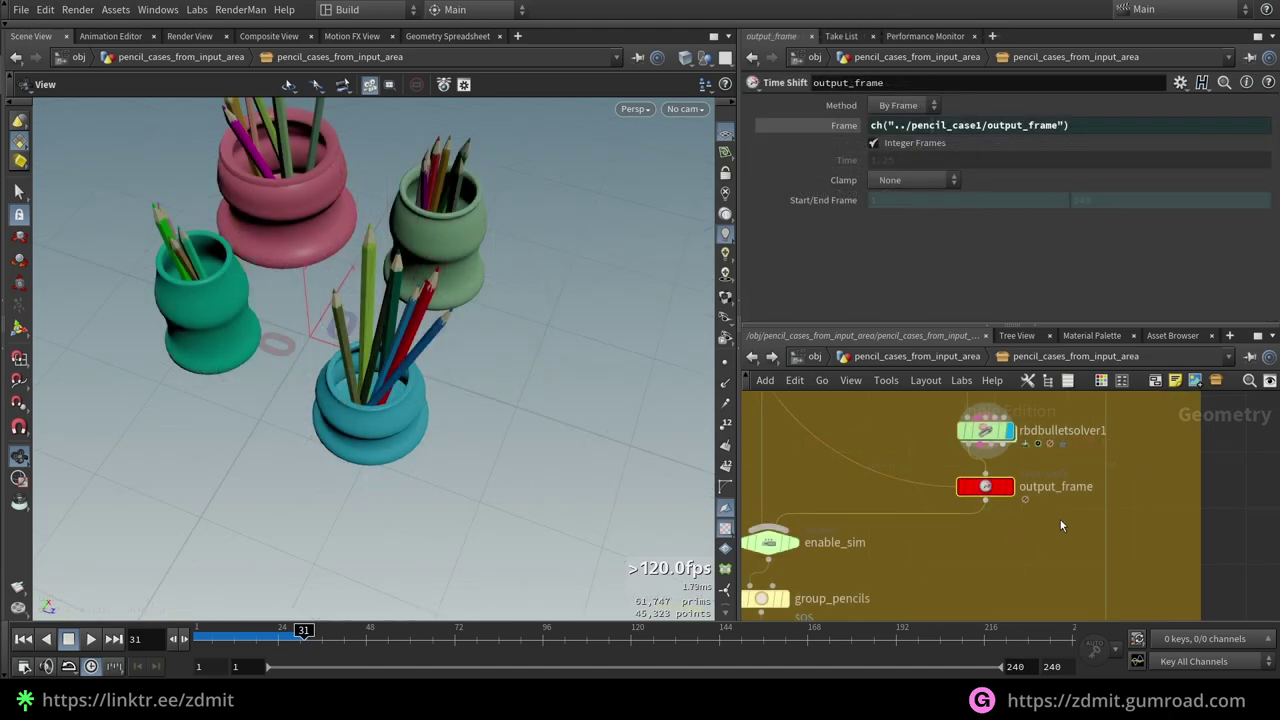
- Display the output_frame Time Shift, and change the Output frame seed in the parent asset's Simulation settings
left_click(1008, 486)
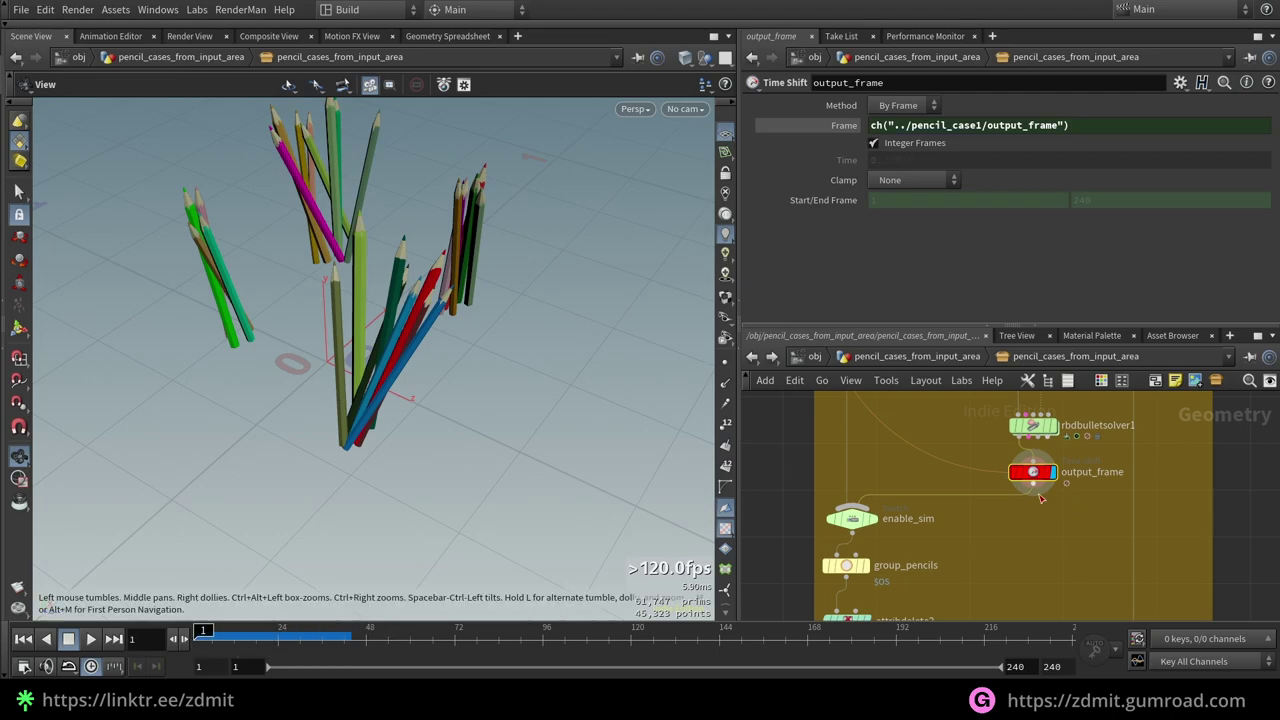
scroll(1098, 514, "up", 2)
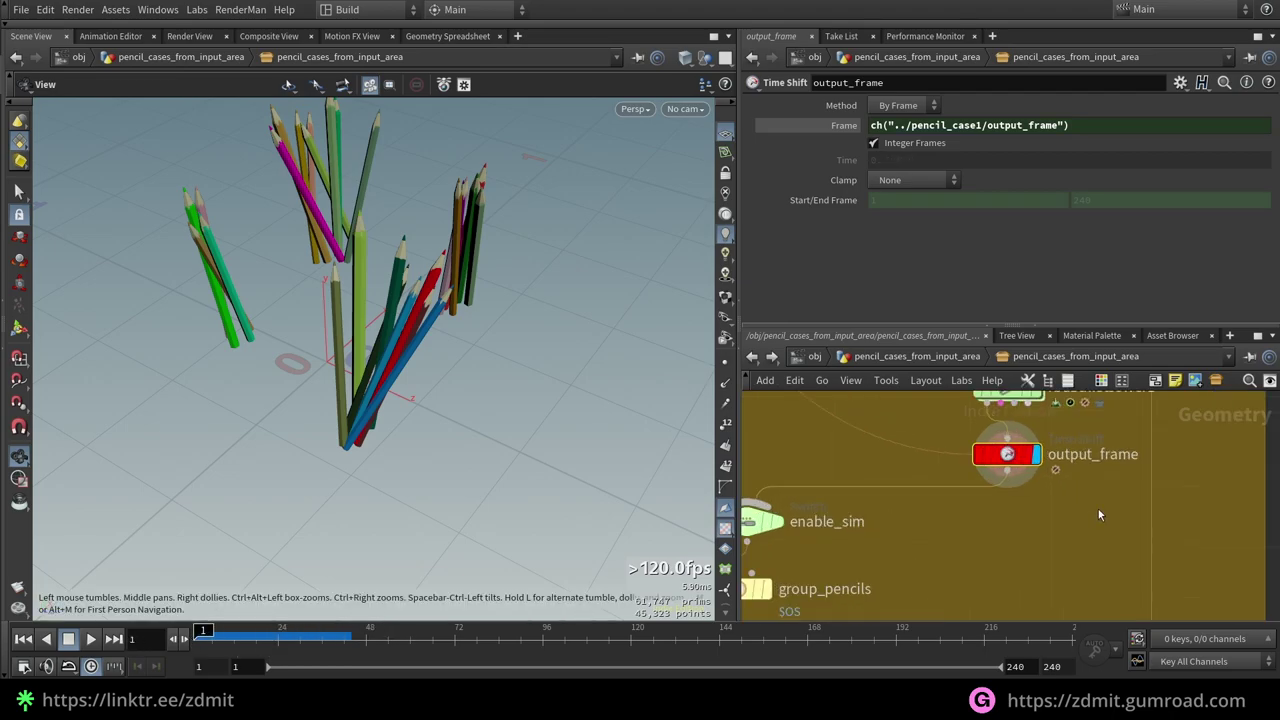
left_click(939, 352)
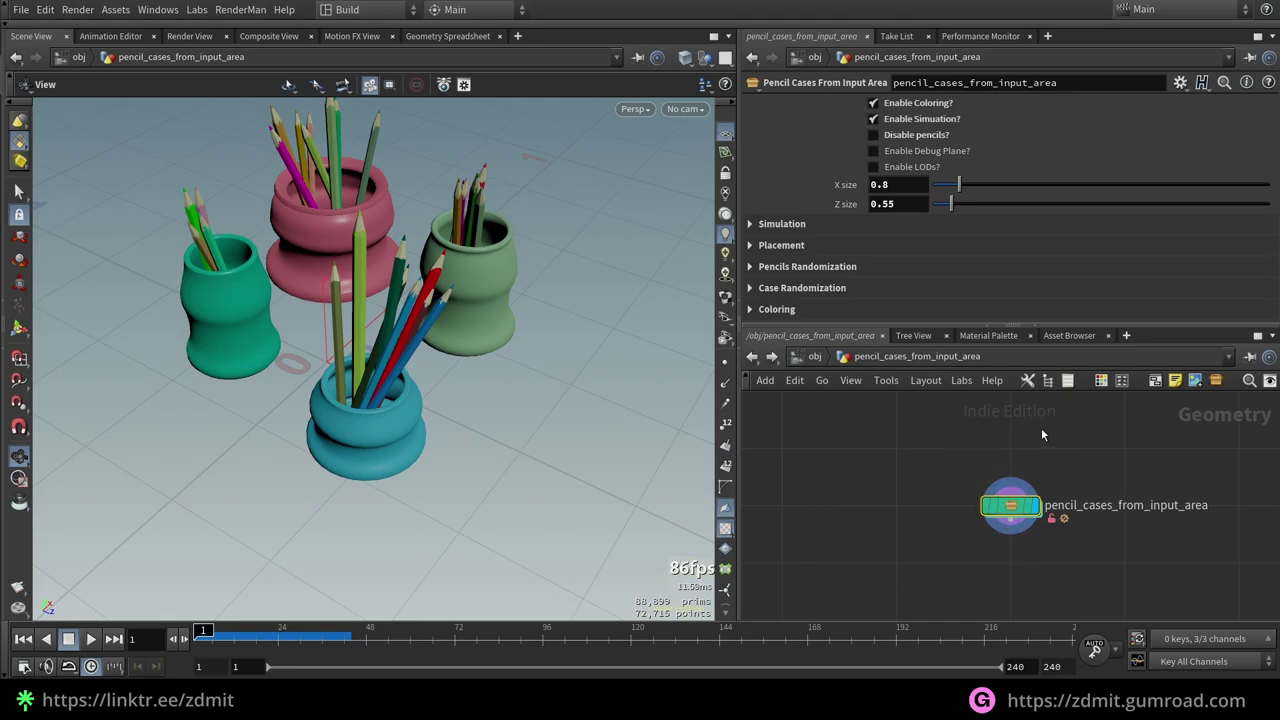
left_click(782, 224)
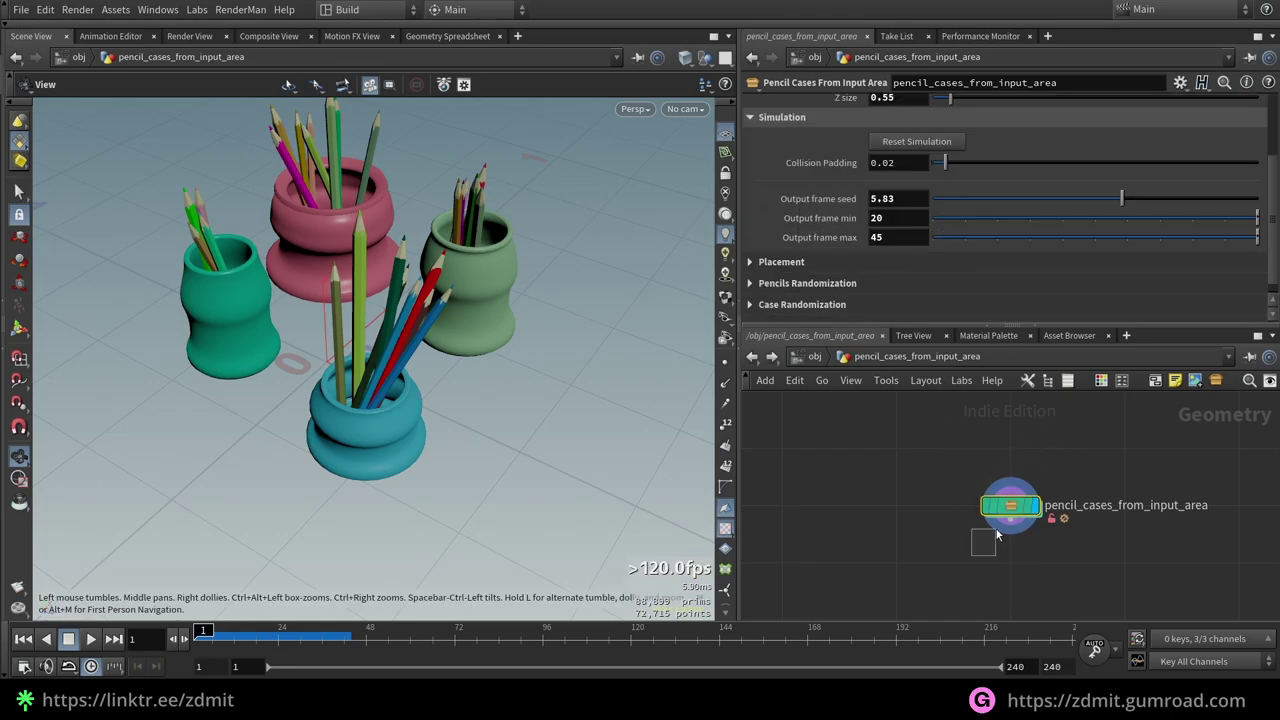
left_click_drag(996, 530, 1000, 528)
mouse_move(1050, 202)
left_mouse_down()
mouse_move(965, 210)
mouse_move(1066, 198)
left_mouse_up()
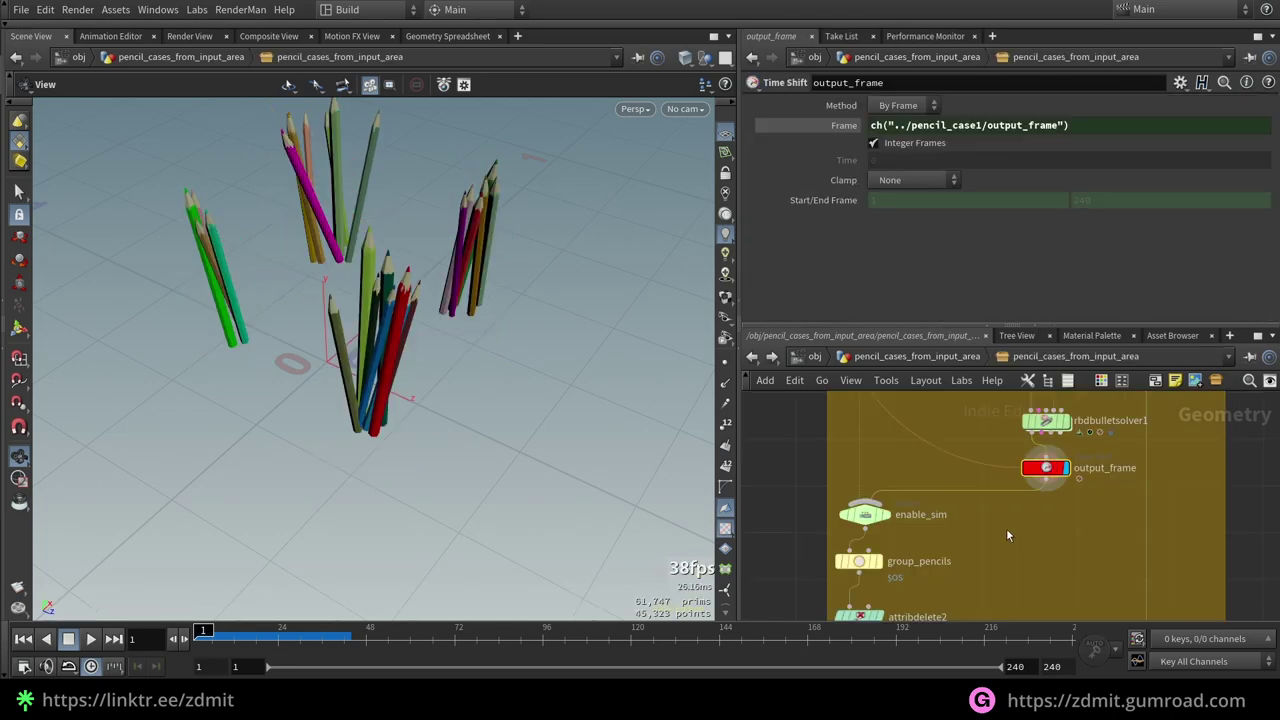
- Display the enable_sim switch and the group_pencils node, inspecting the switch expression and group settings
left_click(886, 515)
middle_click_drag(949, 531, 984, 513)
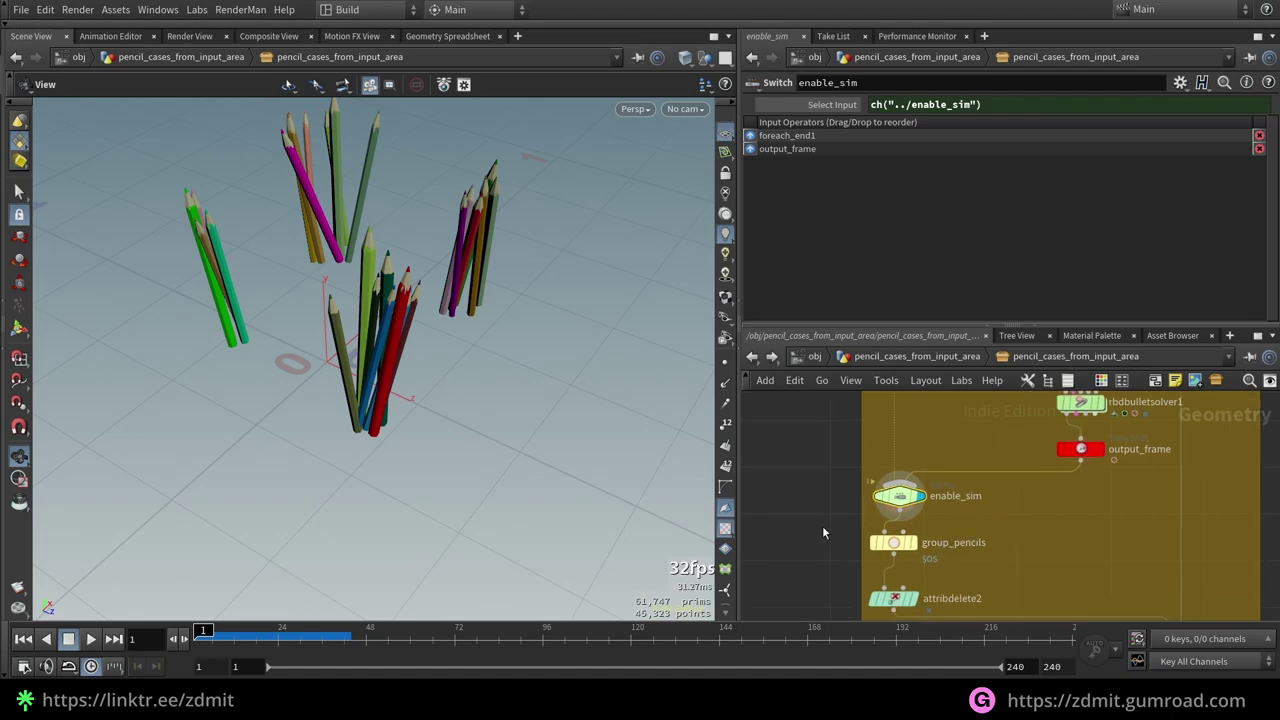
left_click(893, 542)
left_click(910, 542)
middle_click_drag(857, 621, 862, 600)
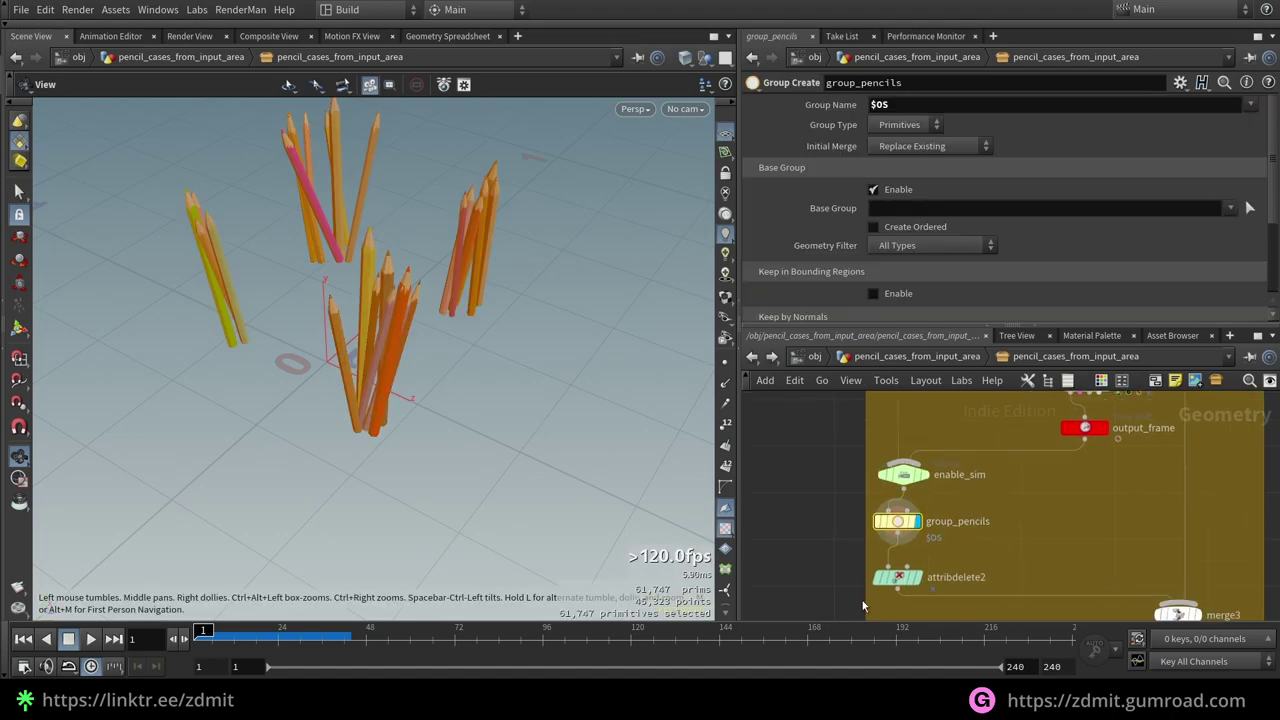
- Inspect the attributes removed by attribdelete2, and display merge3 to view the simulated pencils with their cases
left_click(893, 577)
left_click(912, 577)
left_click(762, 194)
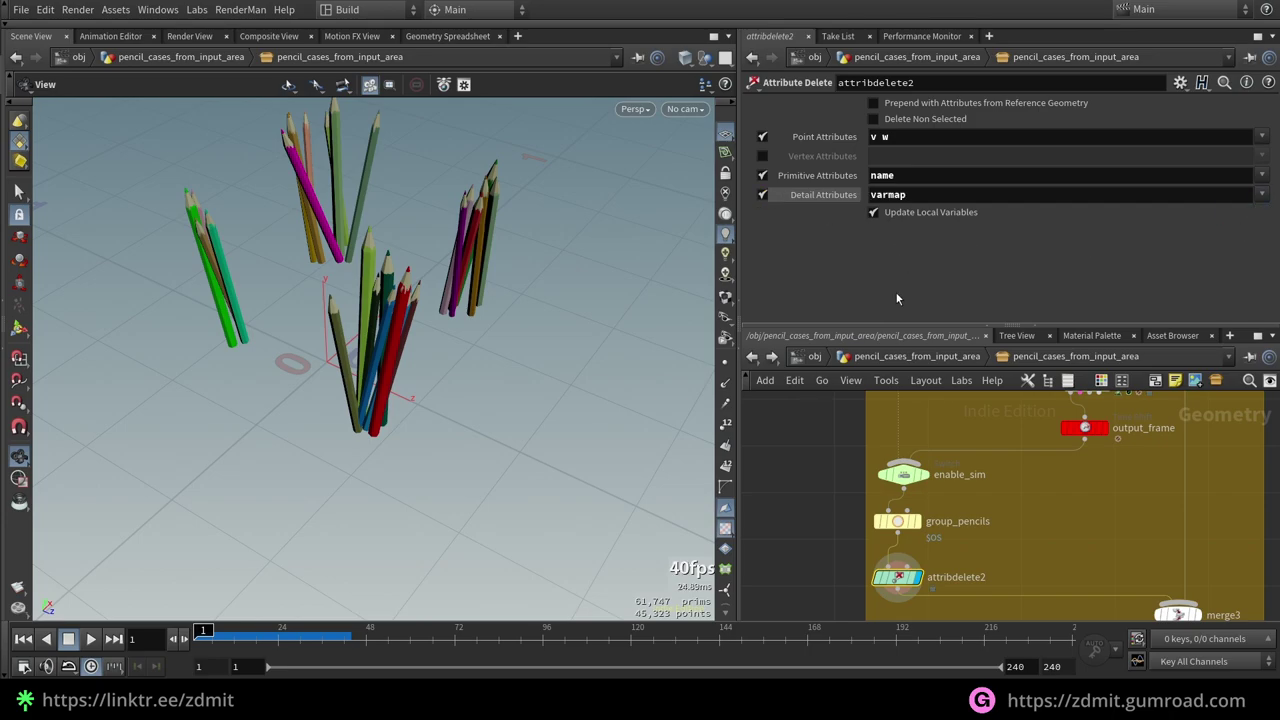
mouse_move(1128, 521)
middle_mouse_down()
mouse_move(1070, 587)
mouse_move(1084, 462)
middle_mouse_up()
left_click(1153, 555)
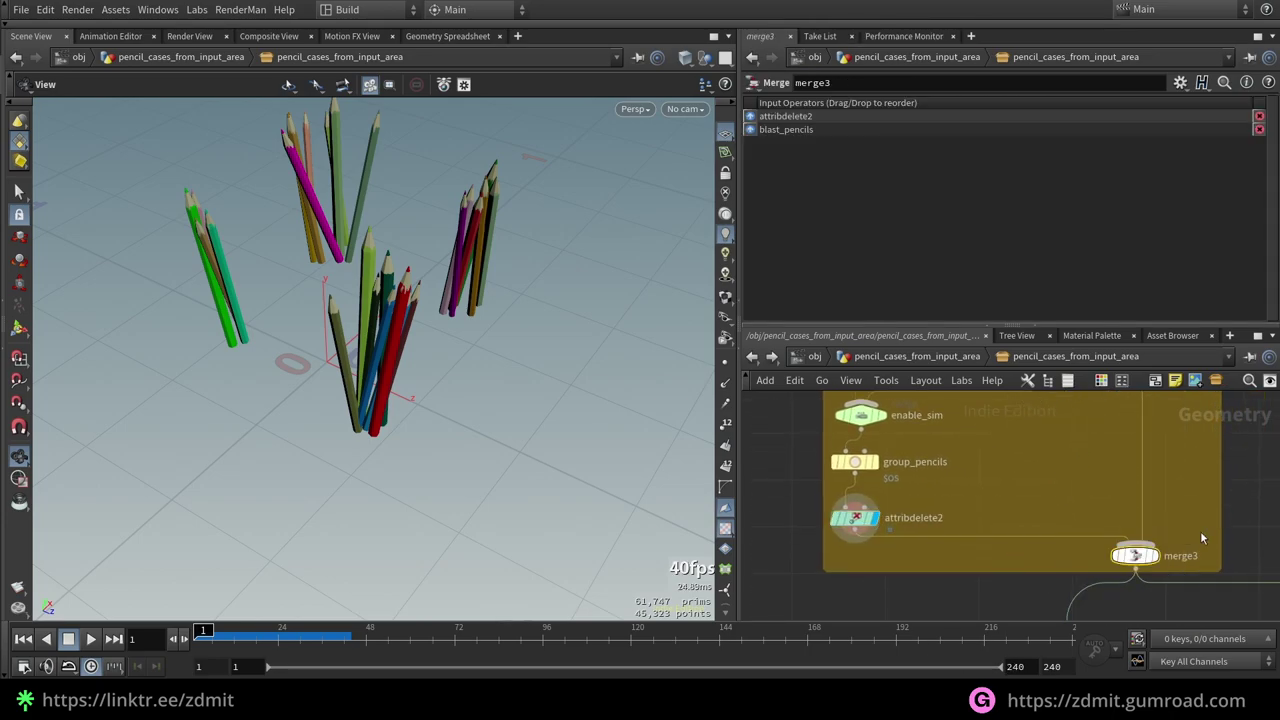
left_click_drag(466, 379, 408, 329)
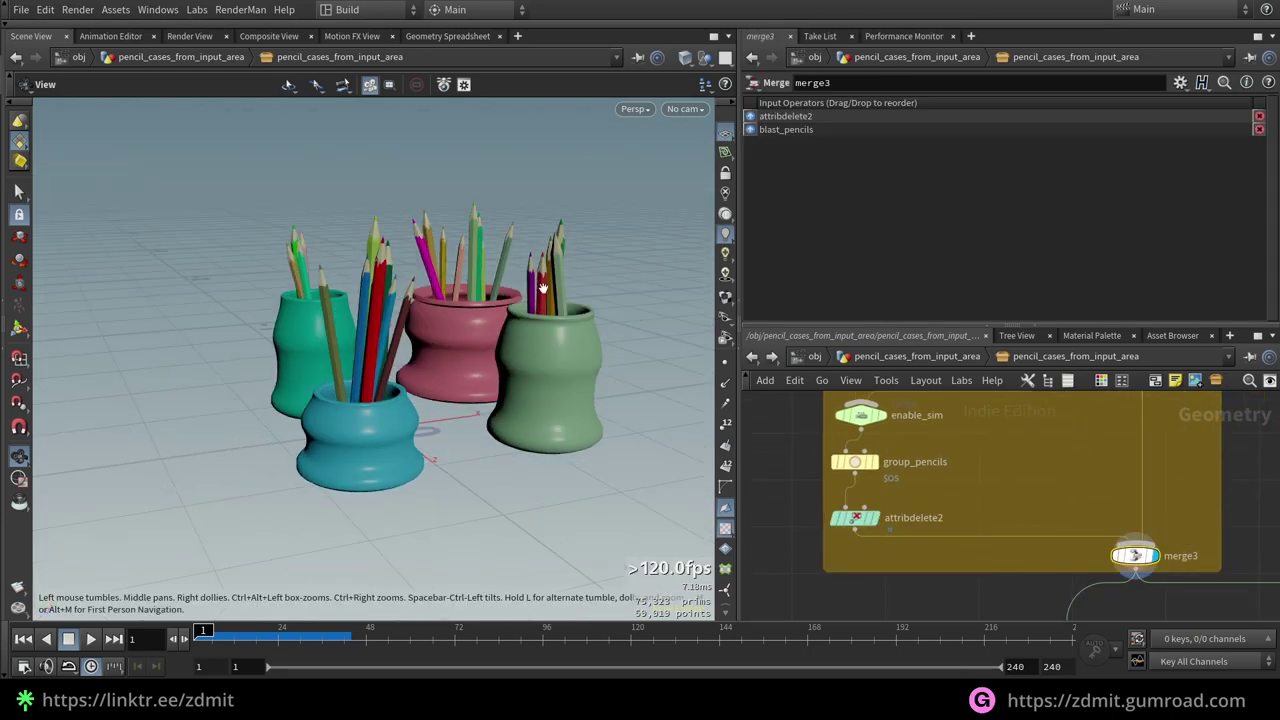
- Inspect the enable_debug_geo switch's enable_debug_plane expression and its two inputs
scroll(1190, 488, "down", 3)
middle_click_drag(1190, 596, 1056, 518)
scroll(1056, 559, "up", 3)
left_click(929, 553)
scroll(1077, 572, "down", 4)
scroll(990, 567, "up", 2)
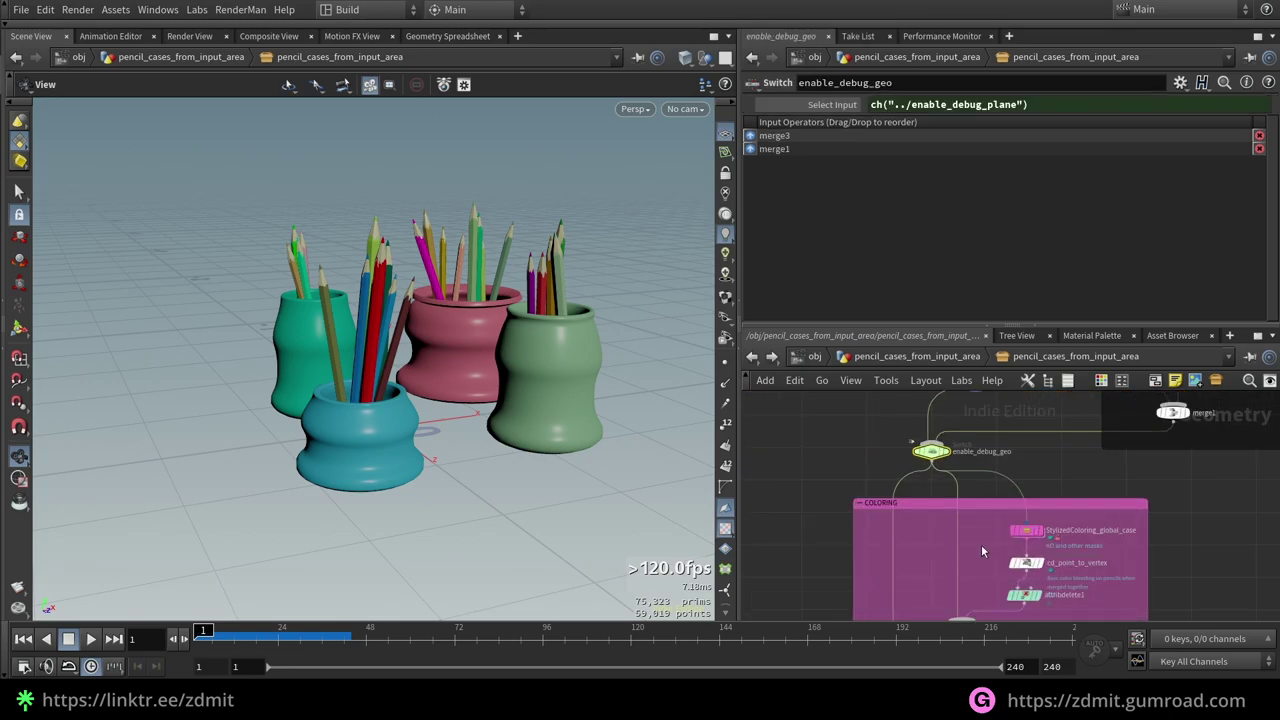
- Inspect clean1's Remove Attribs and Remove Groups patterns, examining the Cd, uv, unreal_m* and group_* exclusions
middle_click_drag(986, 540, 1003, 495)
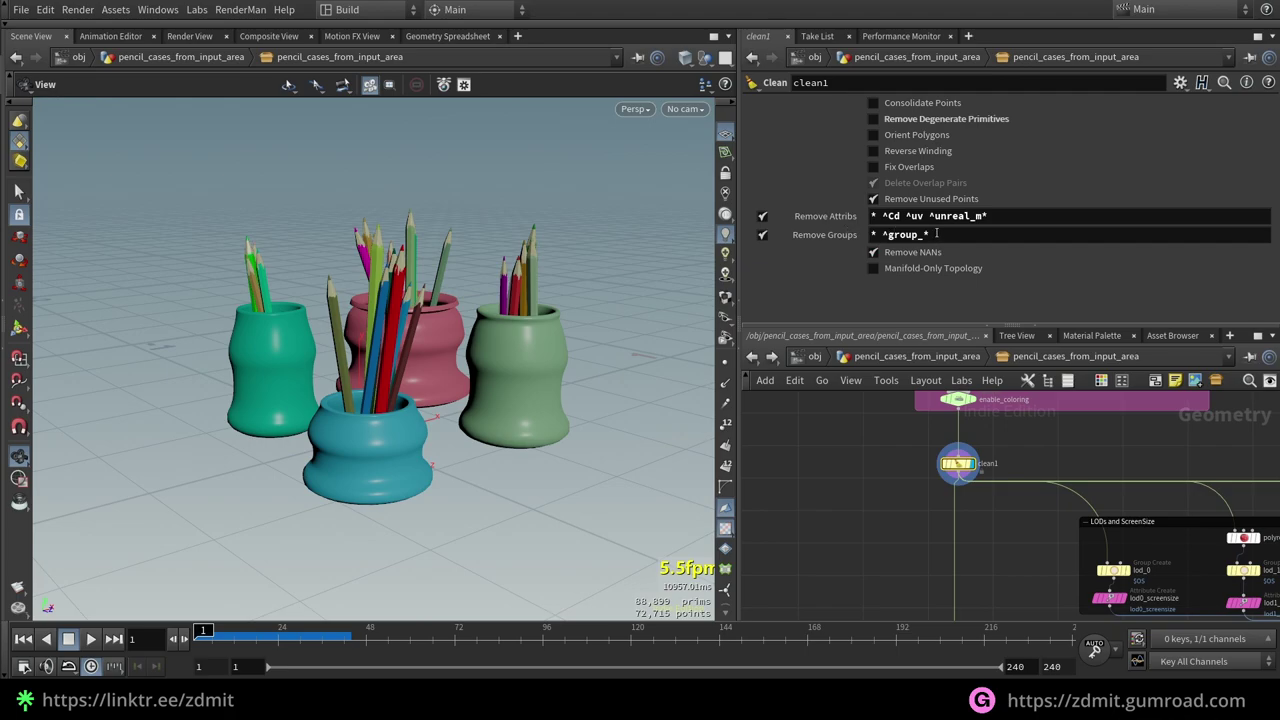
double_click(889, 216)
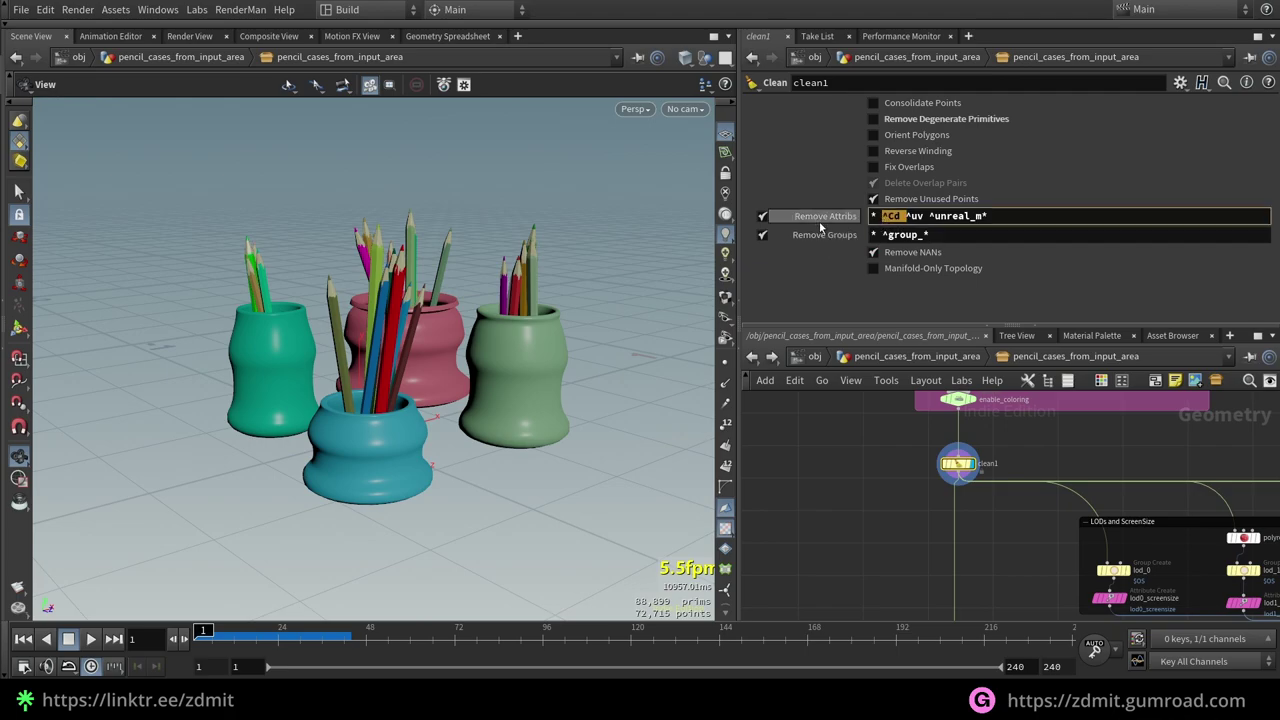
double_click(911, 216)
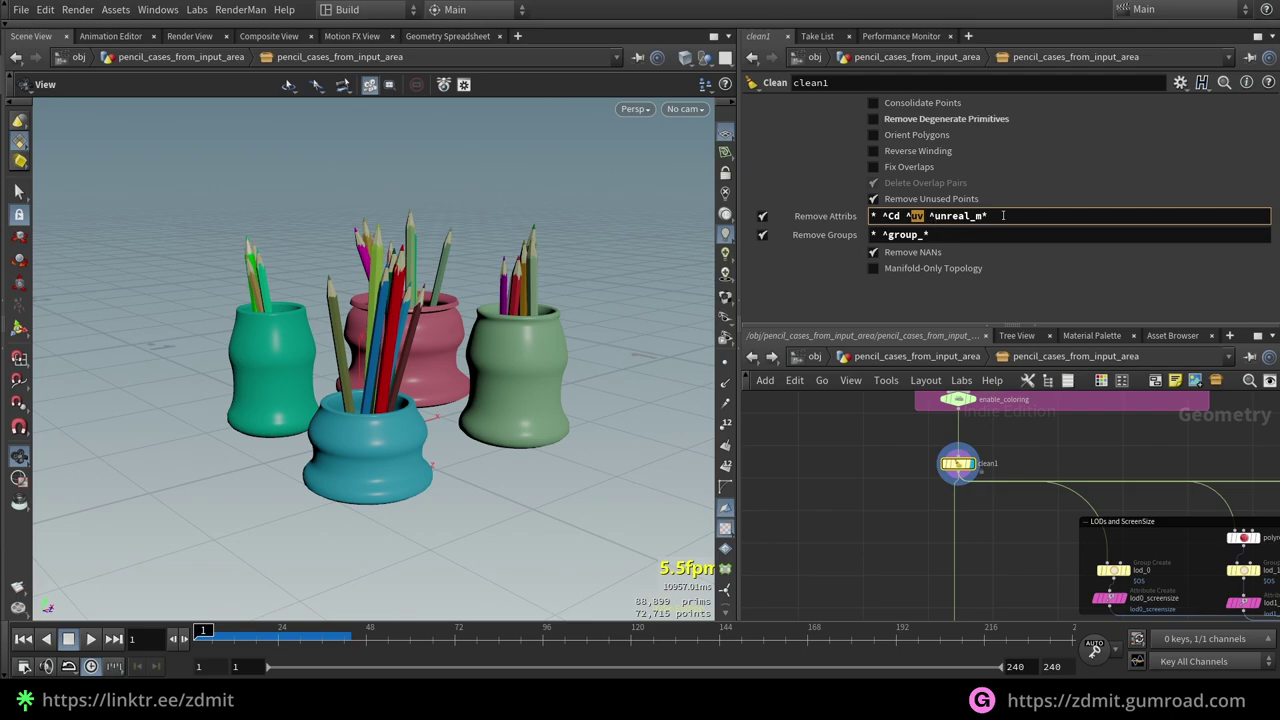
left_click_drag(1003, 216, 928, 217)
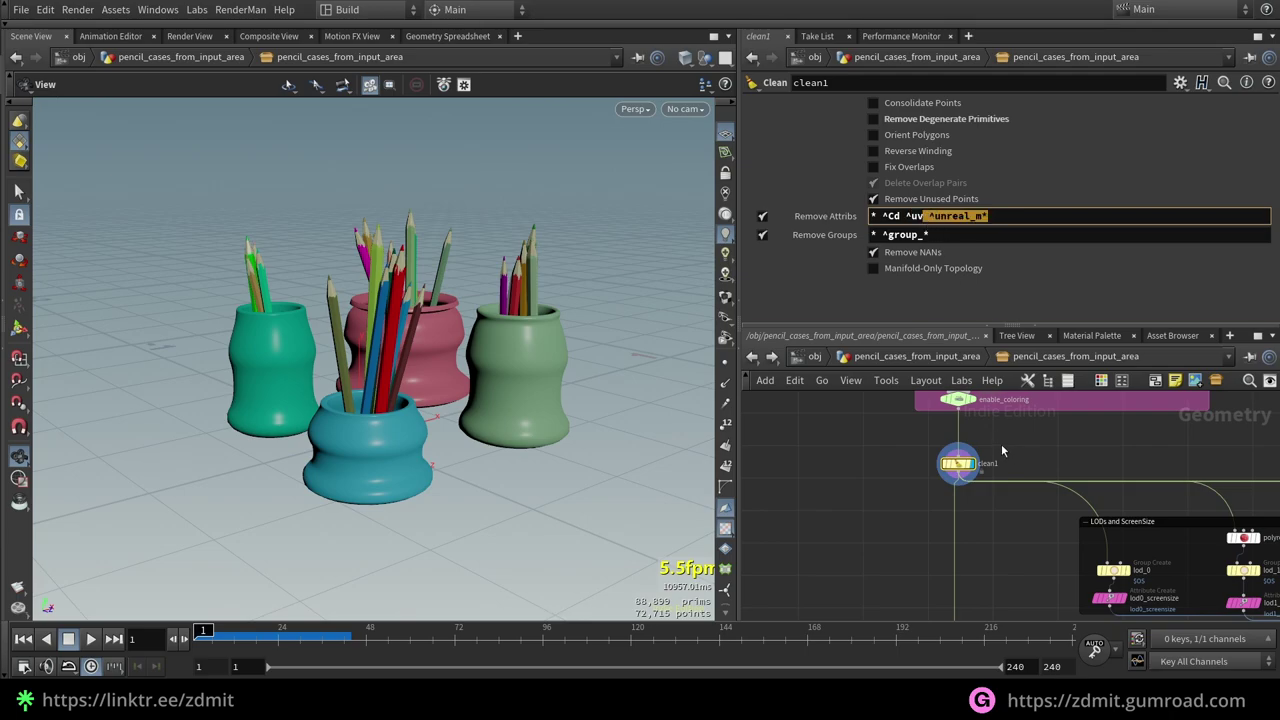
left_click(910, 216, "shift")
key("Tab")
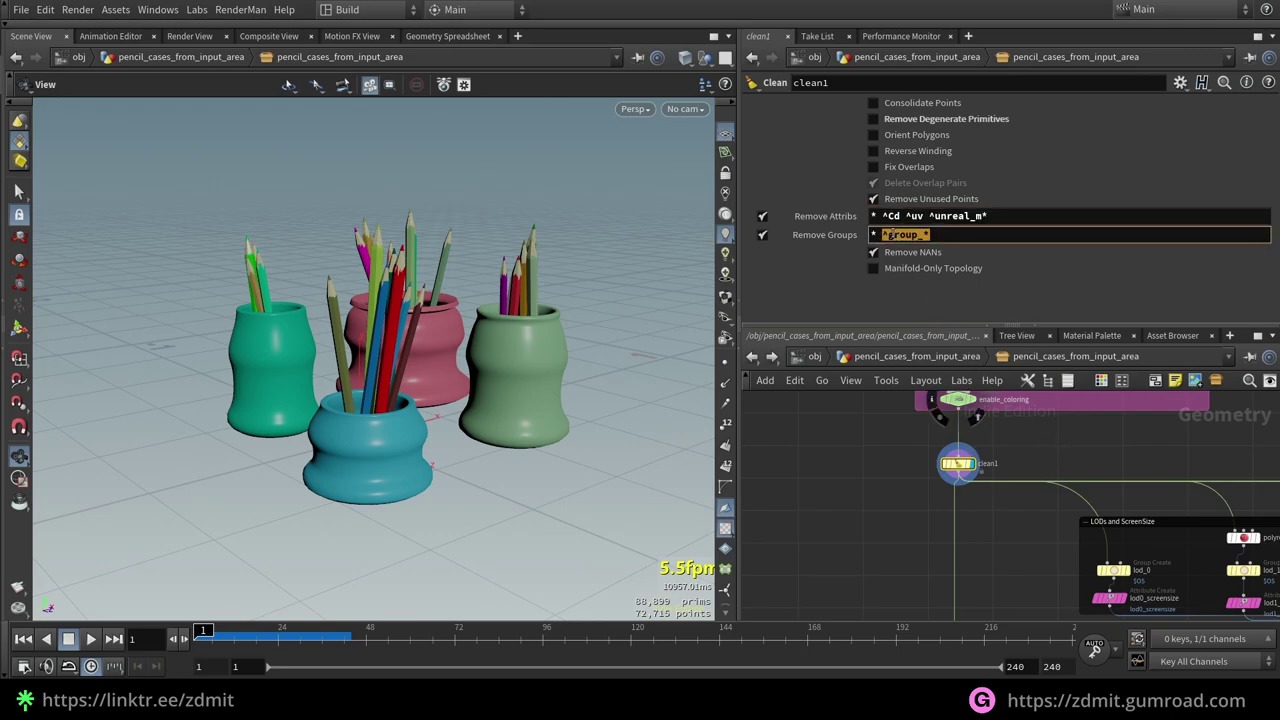
- Inspect clean1's node info, checking its remaining attributes and the primitive groups for grid, pencils and pot
middle_click(957, 464)
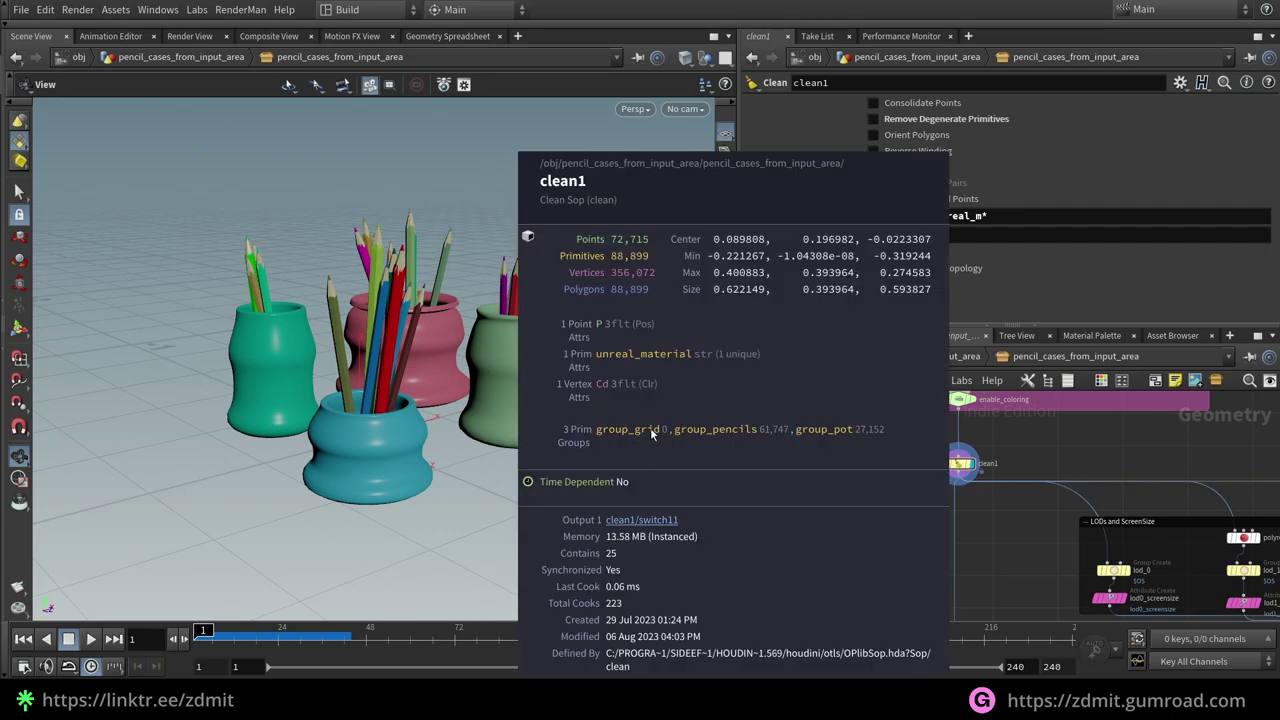
scroll(1105, 515, "up", 3)
middle_click(897, 441)
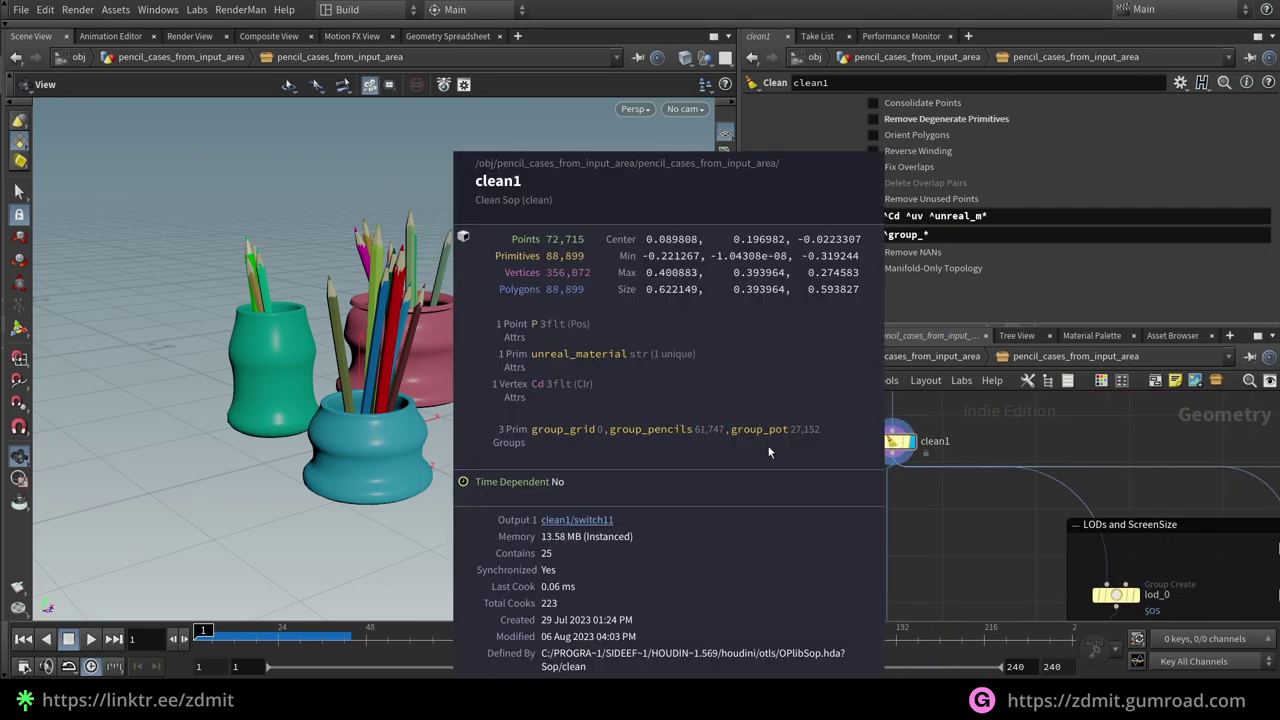
- Inspect the enable_lods switch's ch("../enable_lods") expression and its clean1 and merge4 inputs
scroll(895, 433, "down", 4)
left_click(866, 507)
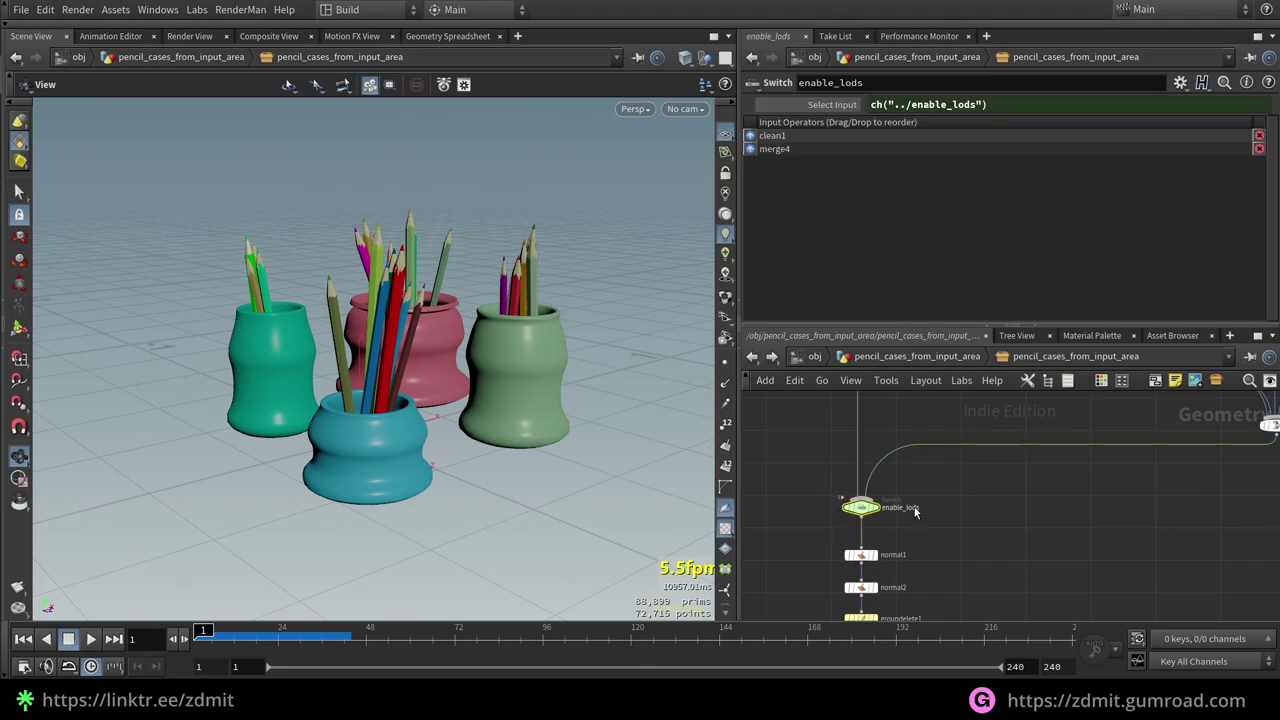
scroll(880, 517, "up", 3)
scroll(945, 506, "down", 4)
- Examine the LODs and ScreenSize network box, inspecting the Group Create nodes from lod_0 to lod_5
middle_click_drag(1152, 505, 907, 563)
middle_click_drag(1042, 510, 1165, 615)
scroll(888, 525, "up", 3)
left_click(928, 509)
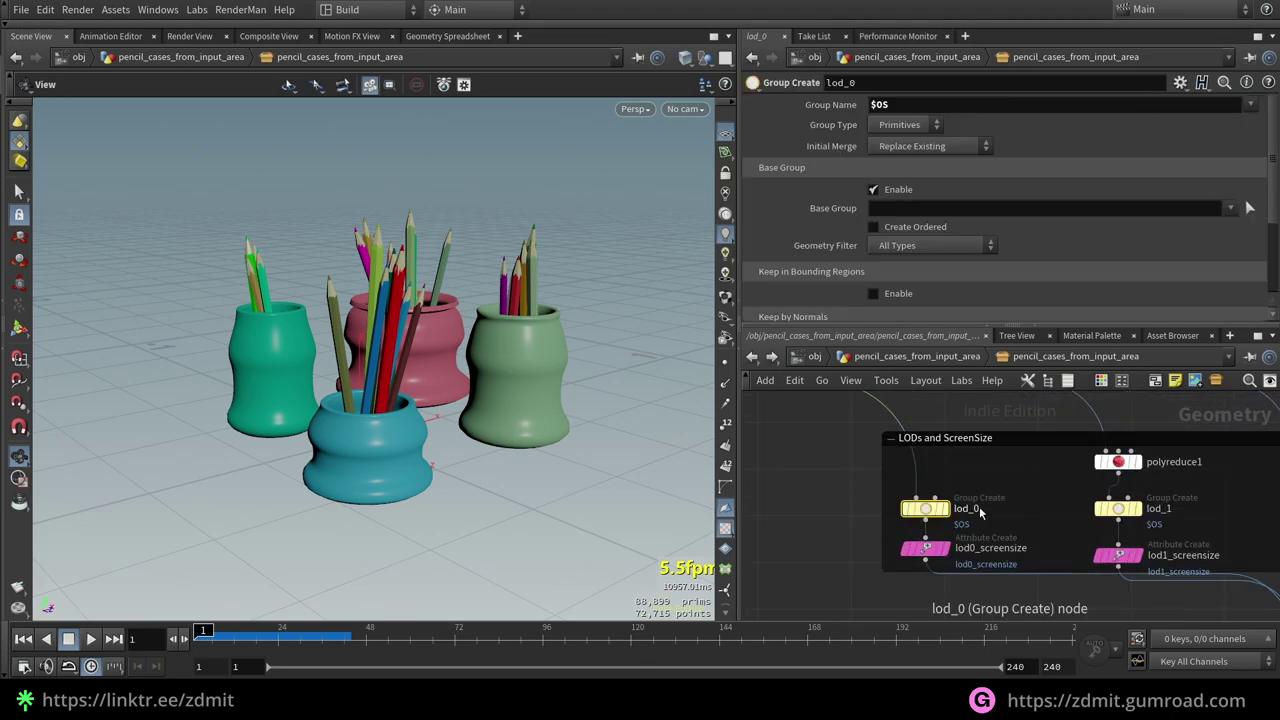
scroll(981, 518, "up", 2)
double_click(960, 504)
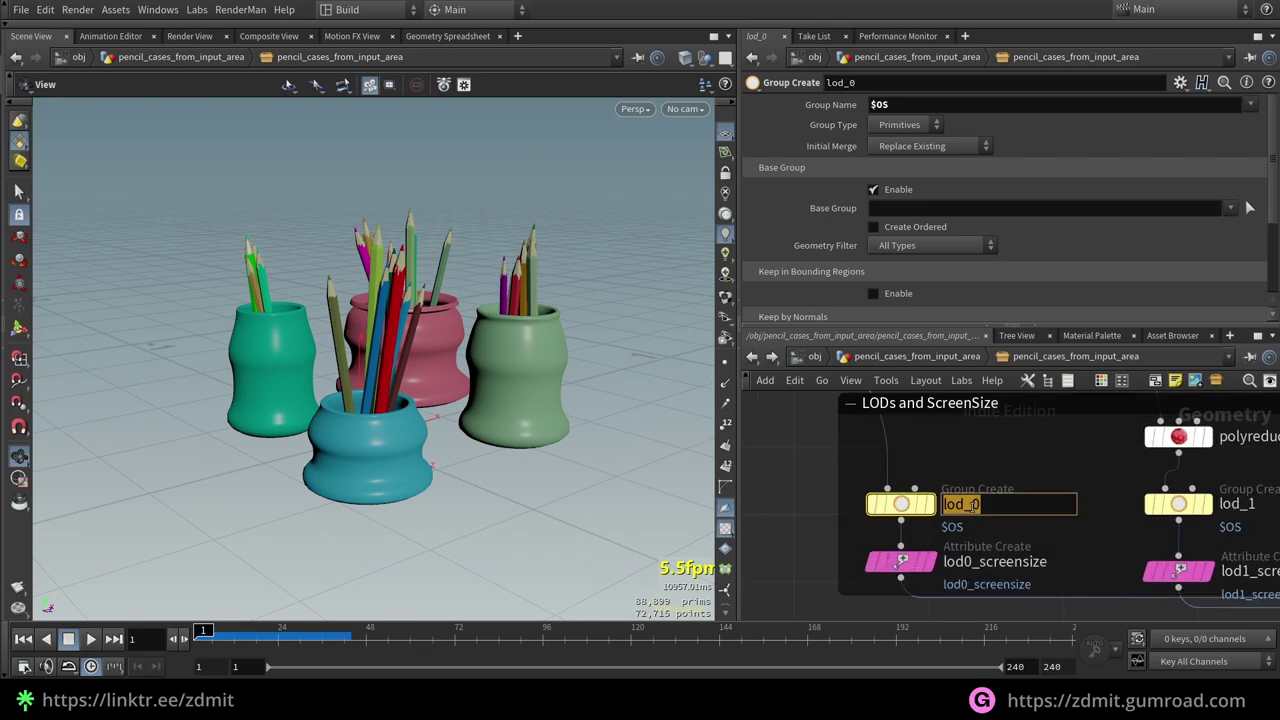
left_click(1001, 459)
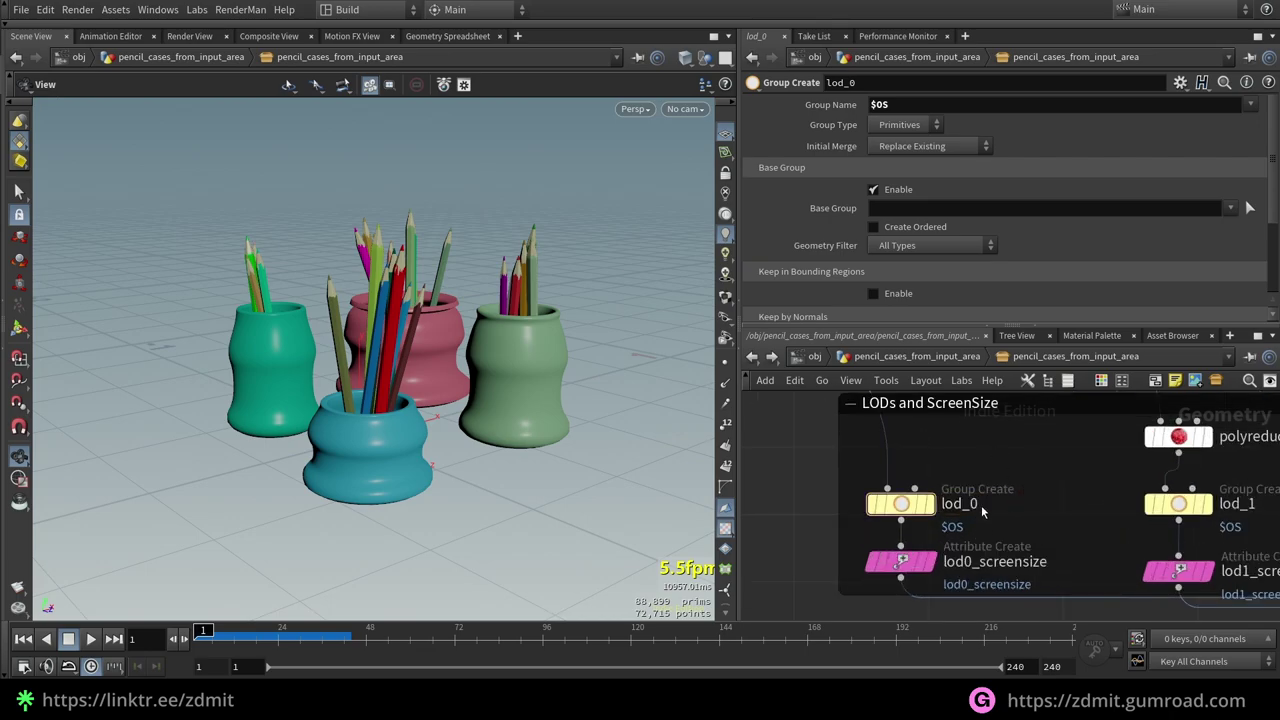
scroll(1055, 494, "down", 3)
scroll(1005, 492, "up", 3)
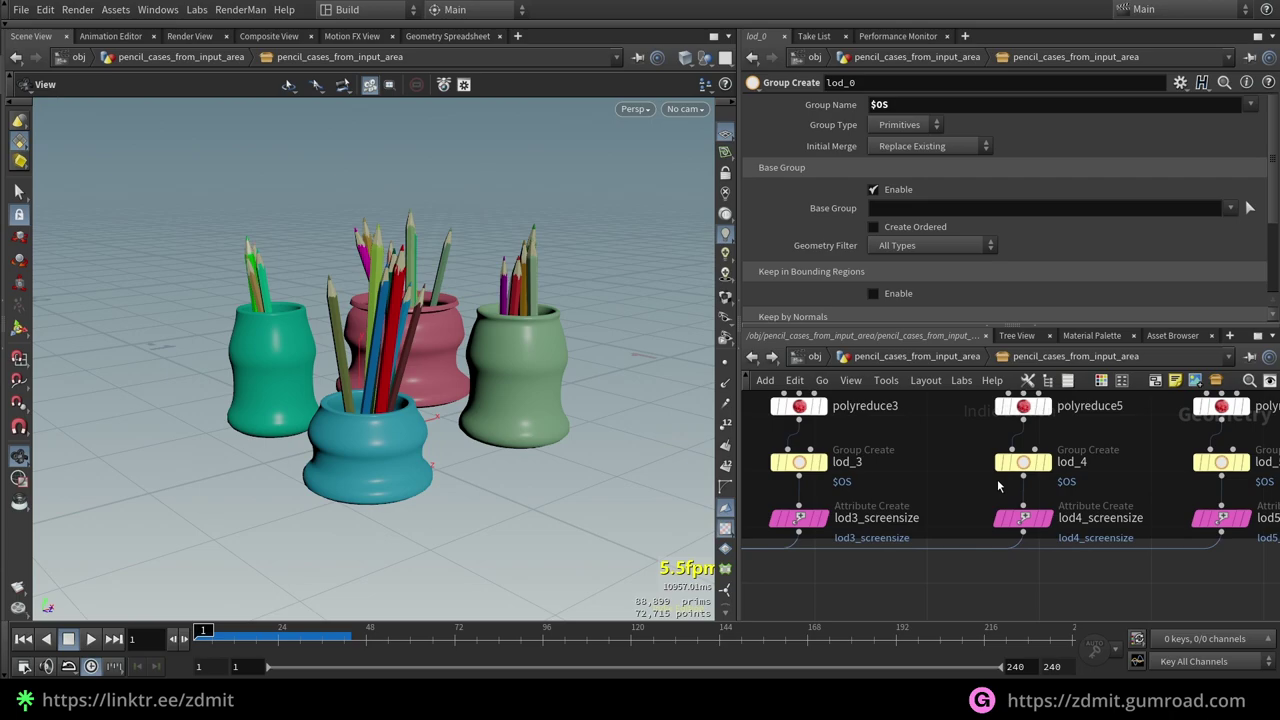
left_click(980, 472)
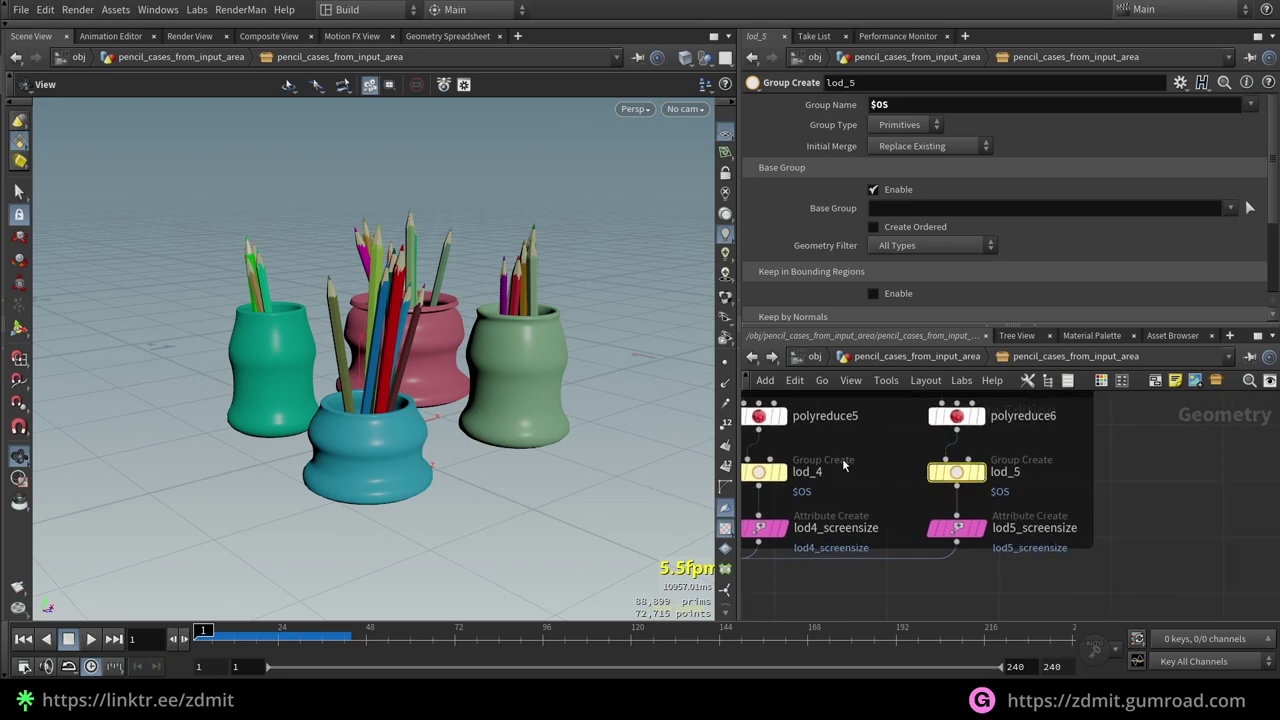
- Display polyreduce6 and examine its Percent To Keep reduction on the pencil cases with wire-over-shaded display
left_click(978, 416)
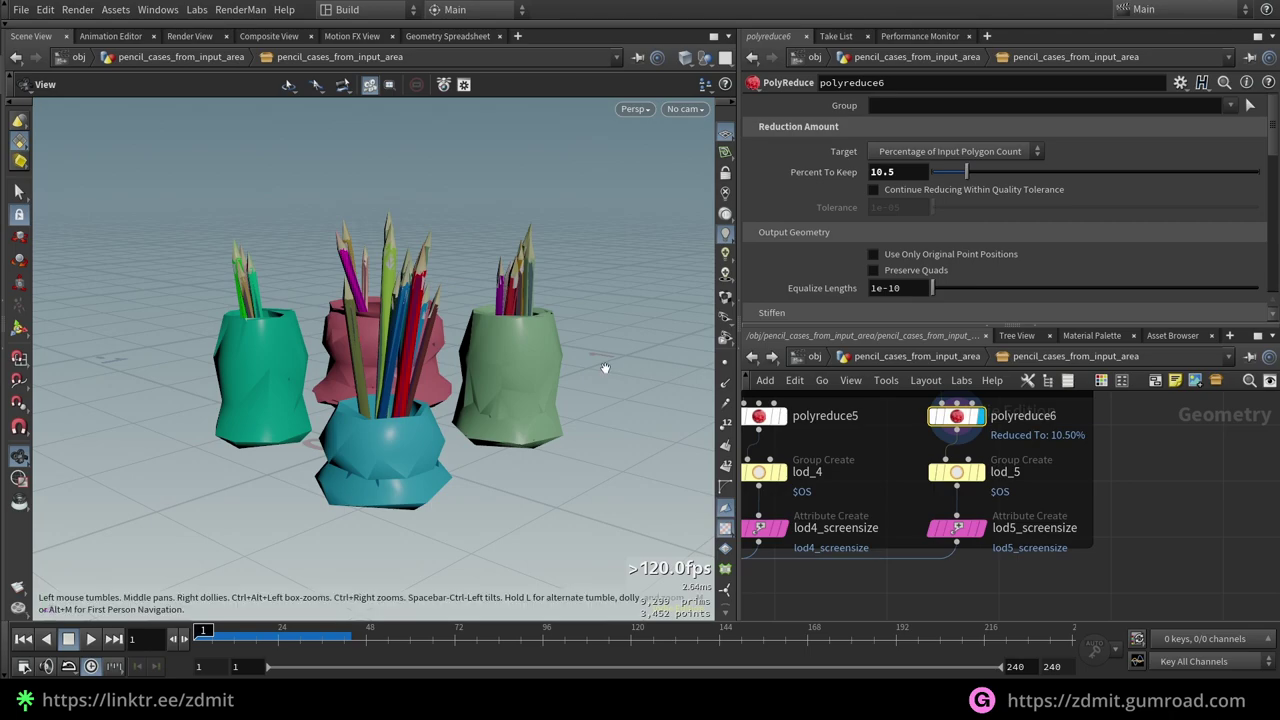
middle_click_drag(967, 465, 985, 477)
left_click(980, 482)
left_click(968, 428)
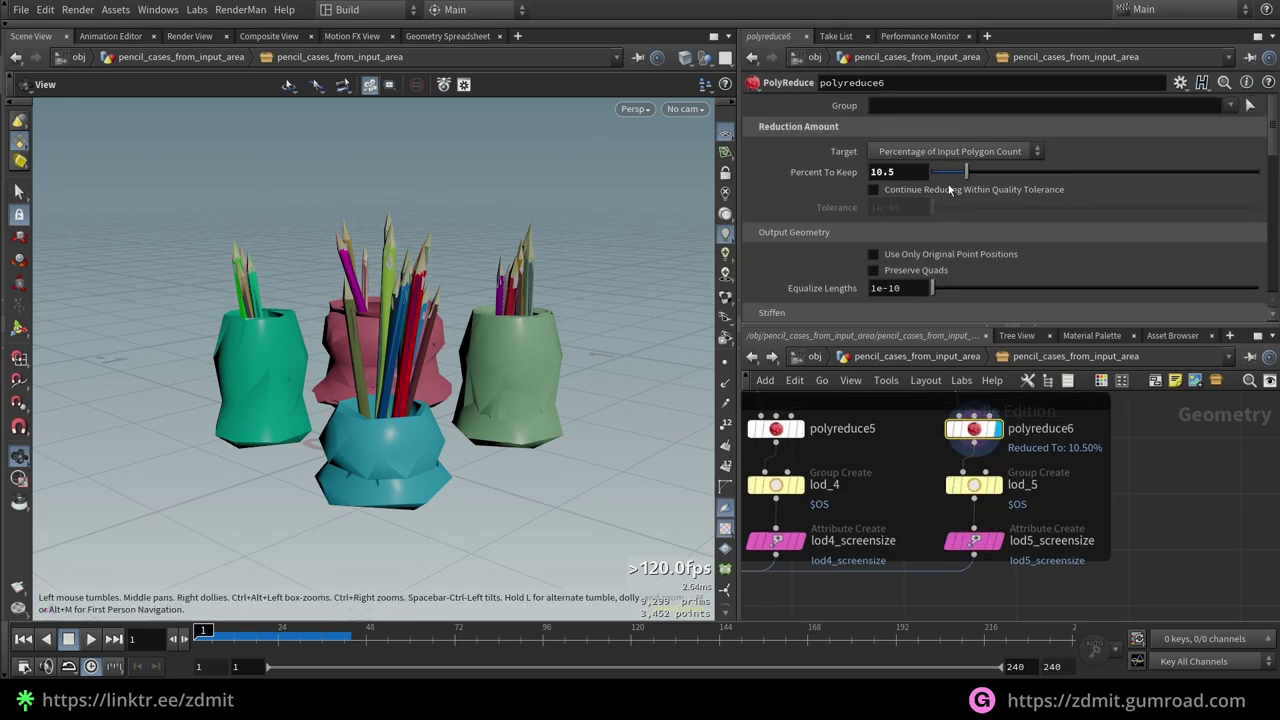
mouse_move(963, 173)
left_mouse_down()
mouse_move(1095, 178)
mouse_move(953, 181)
left_mouse_up()
key("ctrl+z")
key("shift+w")
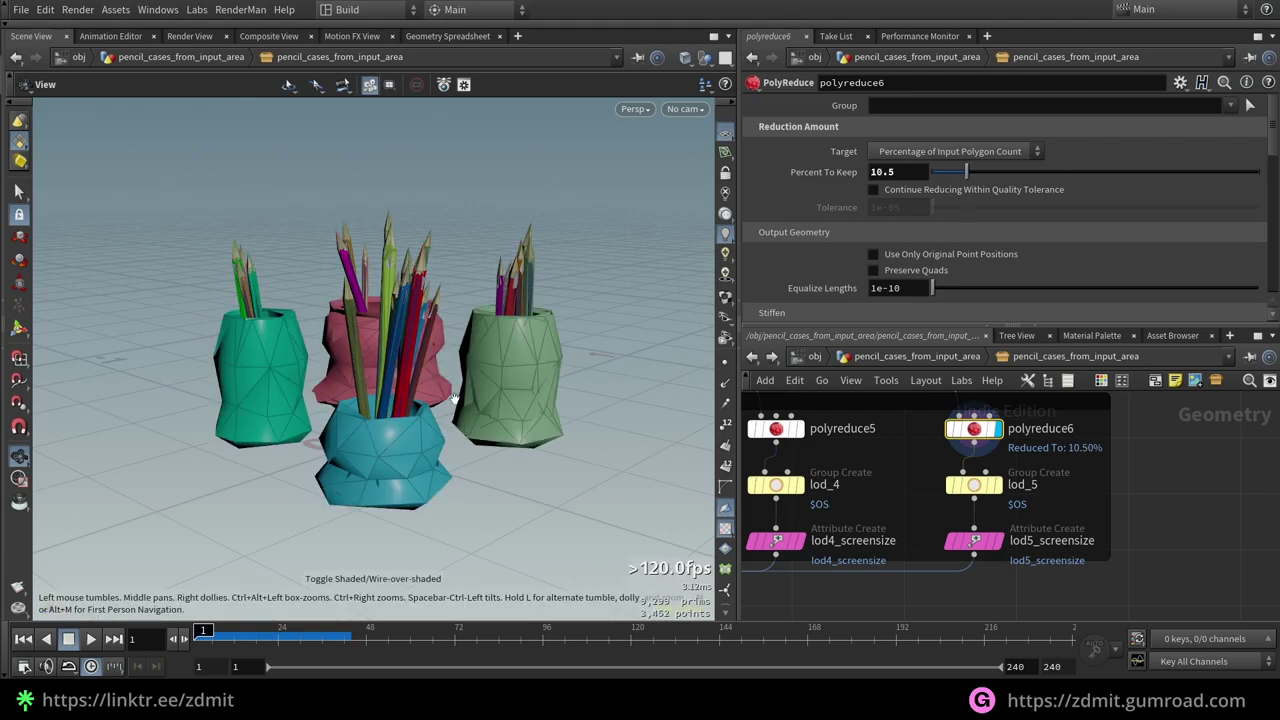
- Display the lod_5 group node and inspect the $OS expression in its Group Name
left_click(973, 484)
left_click(996, 484)
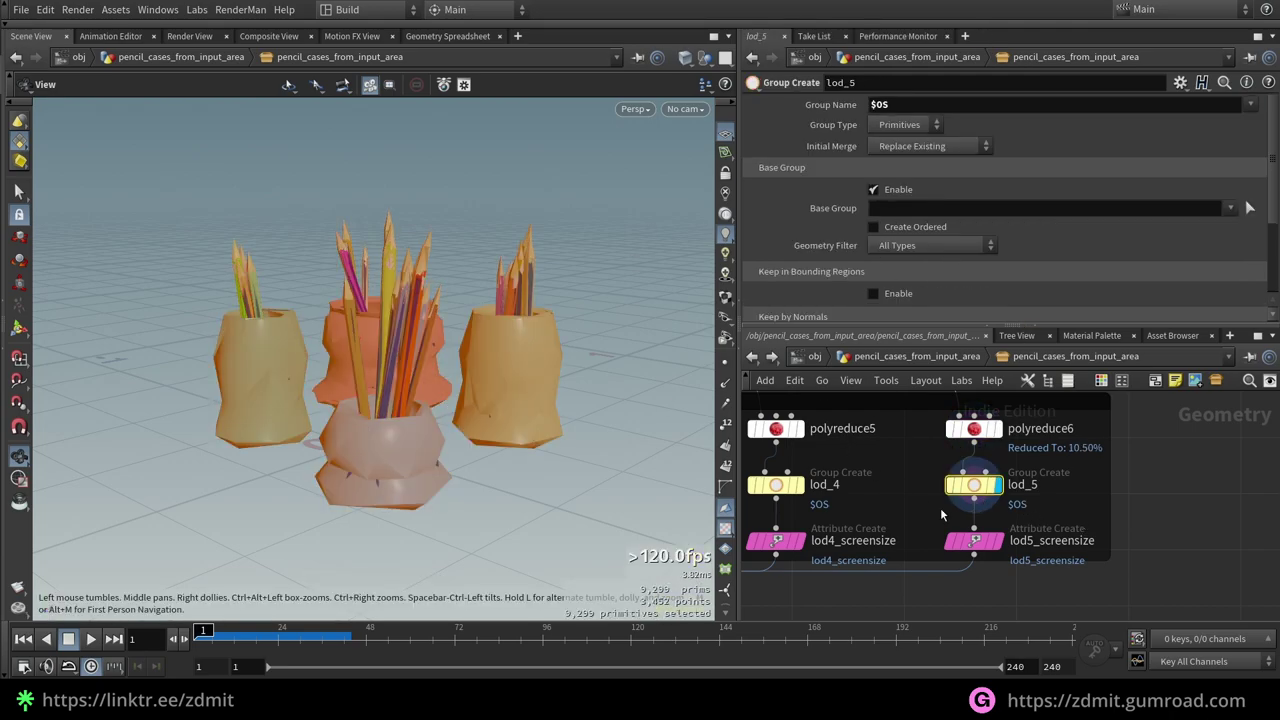
left_click(895, 105)
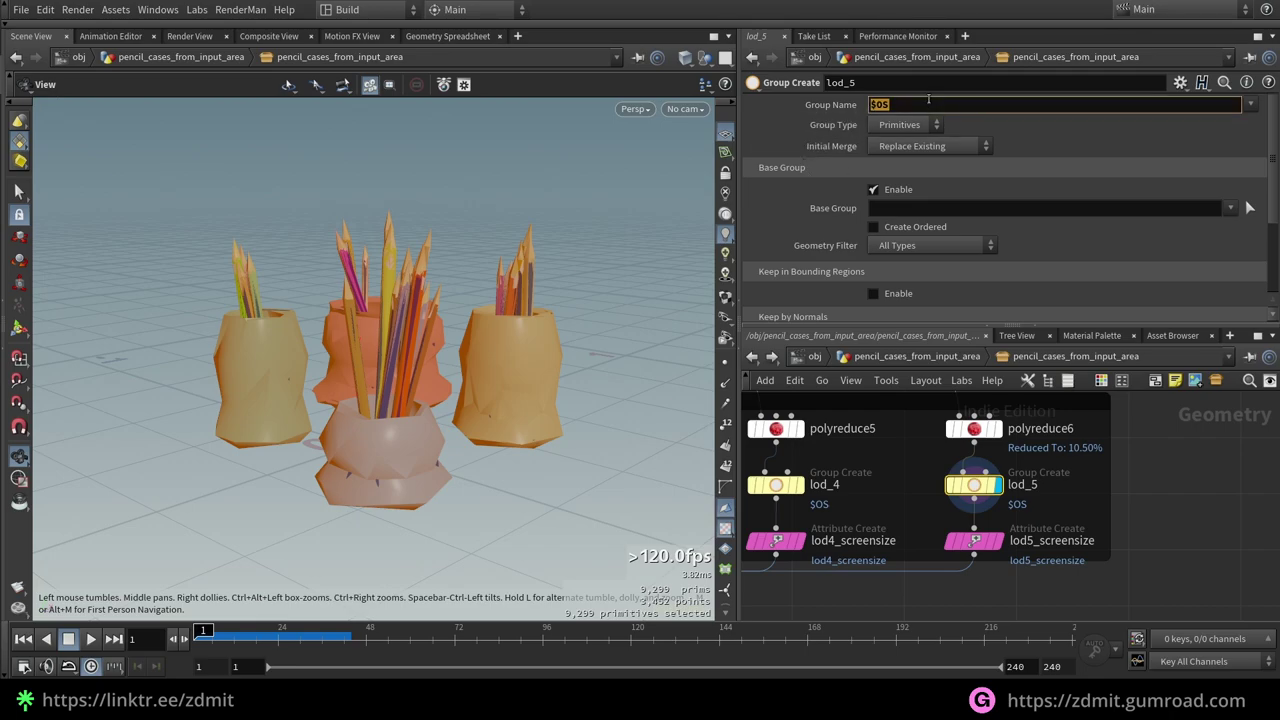
left_click_drag(1051, 515, 935, 486)
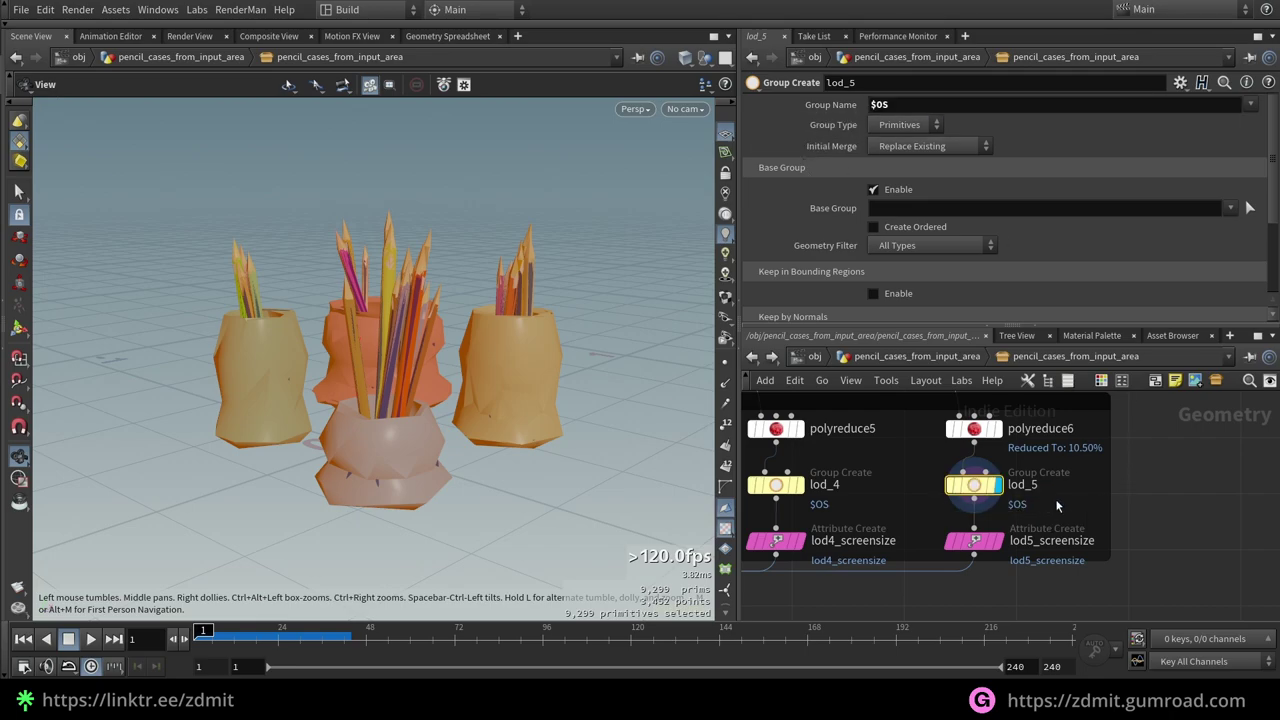
- Rename lod_5 to lod_5asdASDASDsd, check its primitive groups, undo the rename, and review the Group Name expression
left_click_drag(1050, 508, 891, 479)
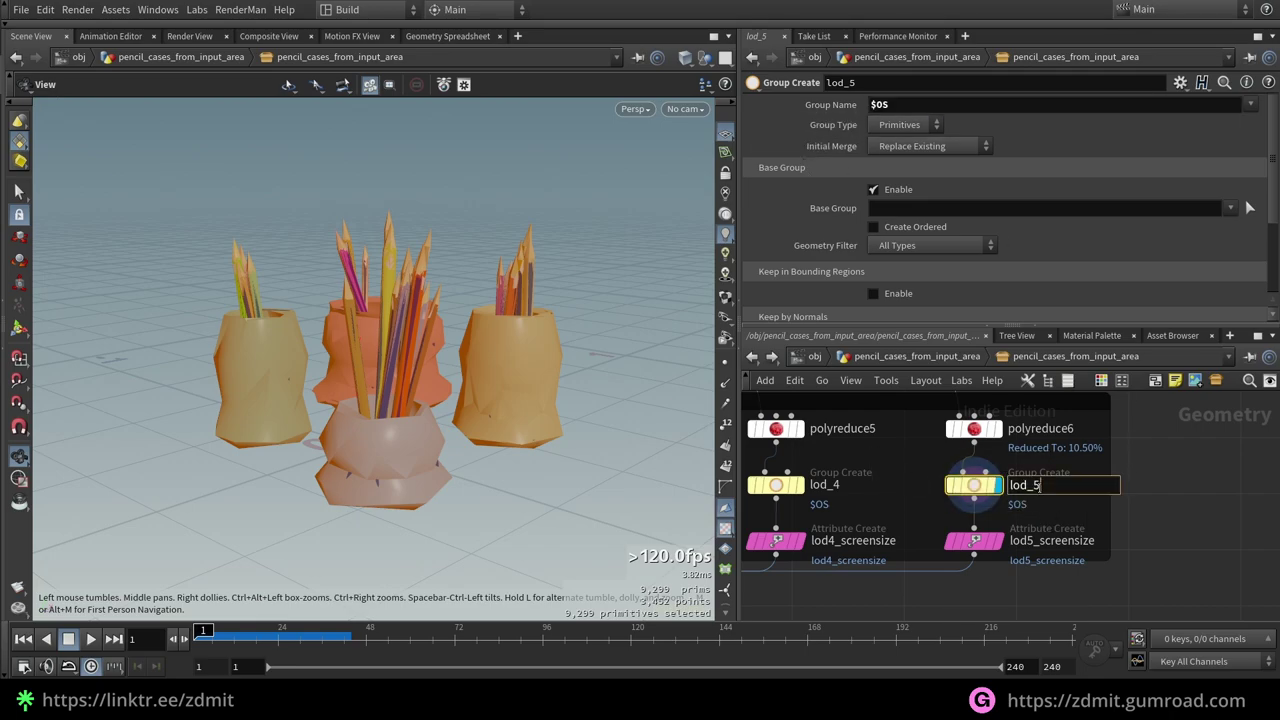
type("asdASDASDsd")
key("Return")
middle_click_drag(975, 485, 737, 523)
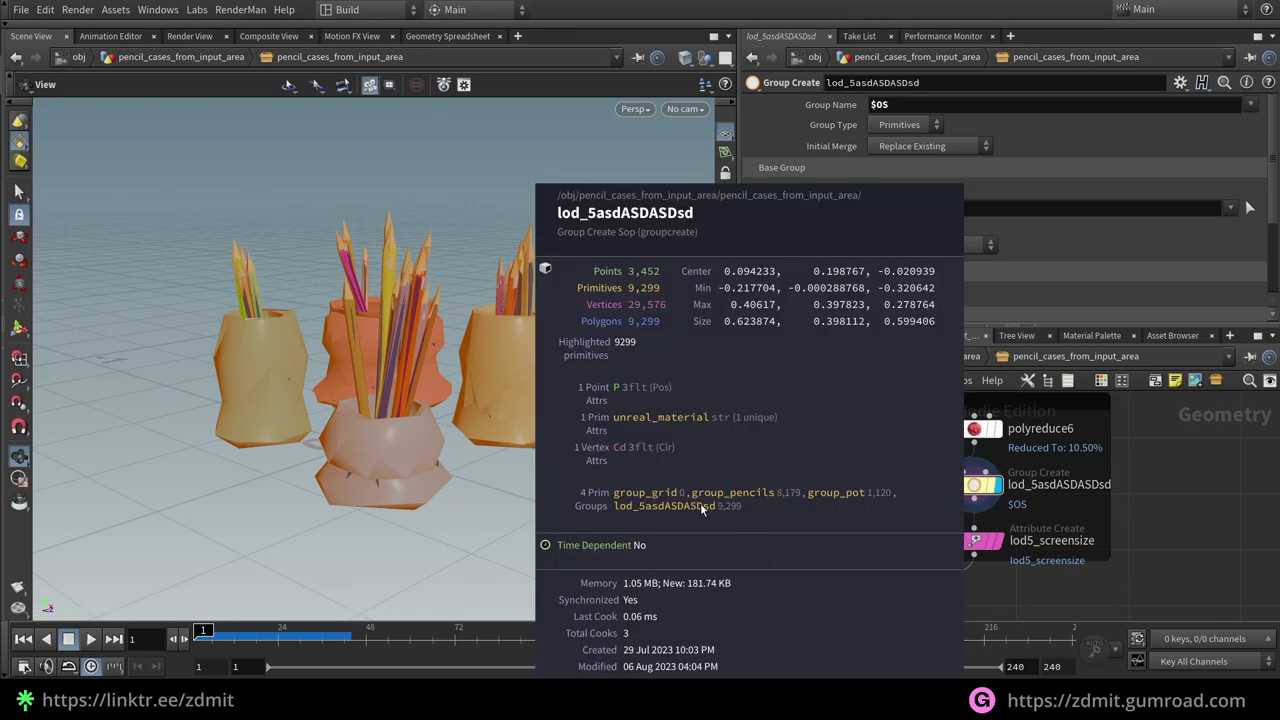
key("ctrl+z")
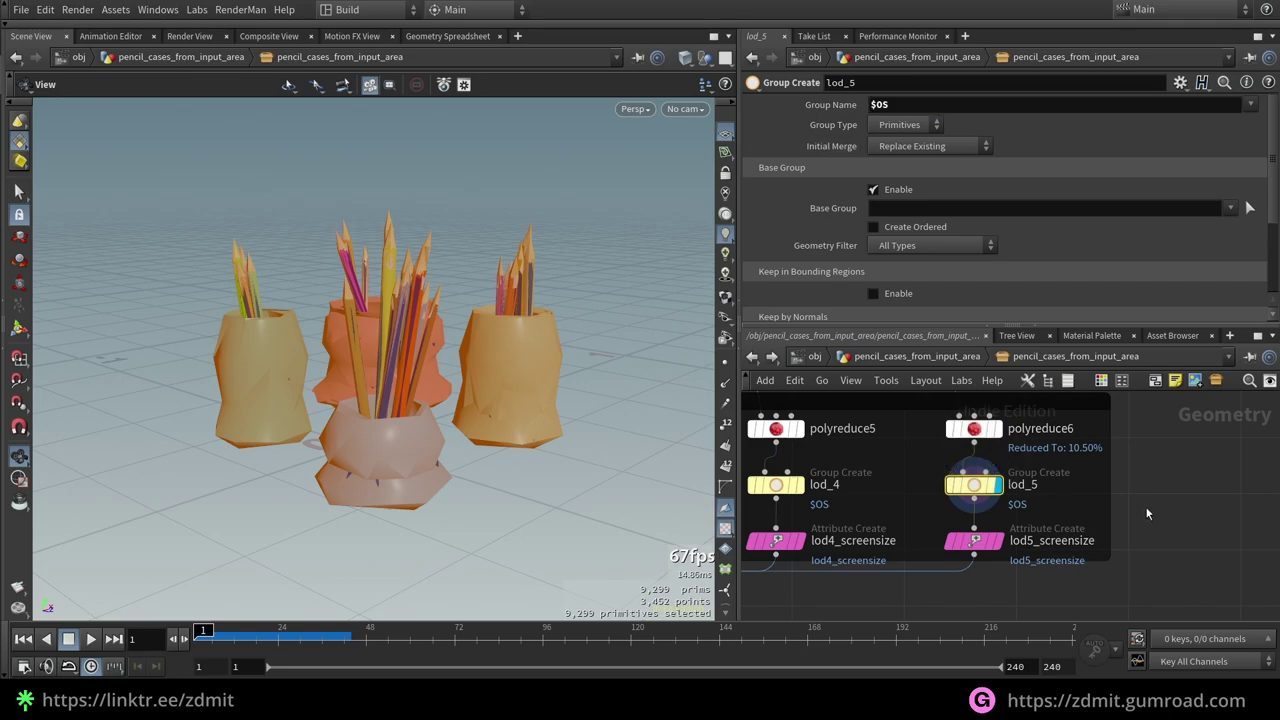
mouse_move(1016, 522)
left_click_drag(890, 105, 851, 116)
- Inspect lod5_screensize's attribute name, the LOD number within it, and the screen size value it writes
left_click(982, 541)
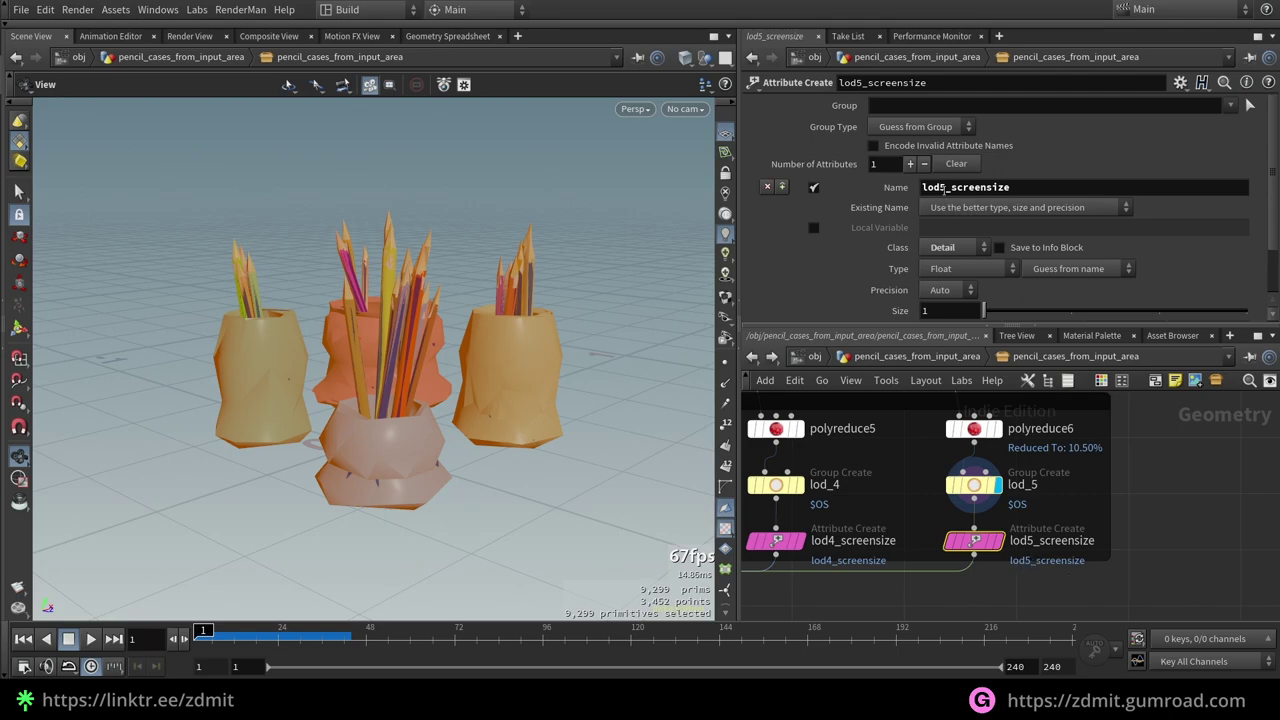
left_click_drag(934, 192, 923, 190)
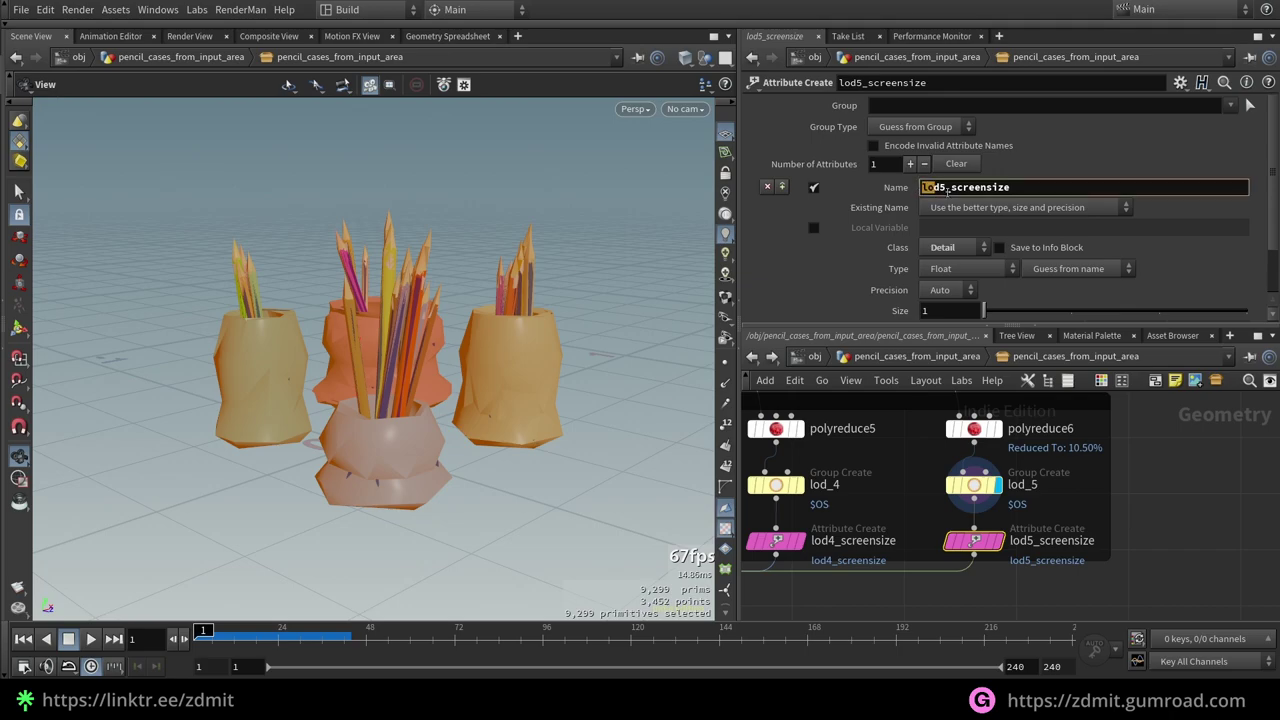
left_click(945, 188)
left_click_drag(1018, 189, 946, 189)
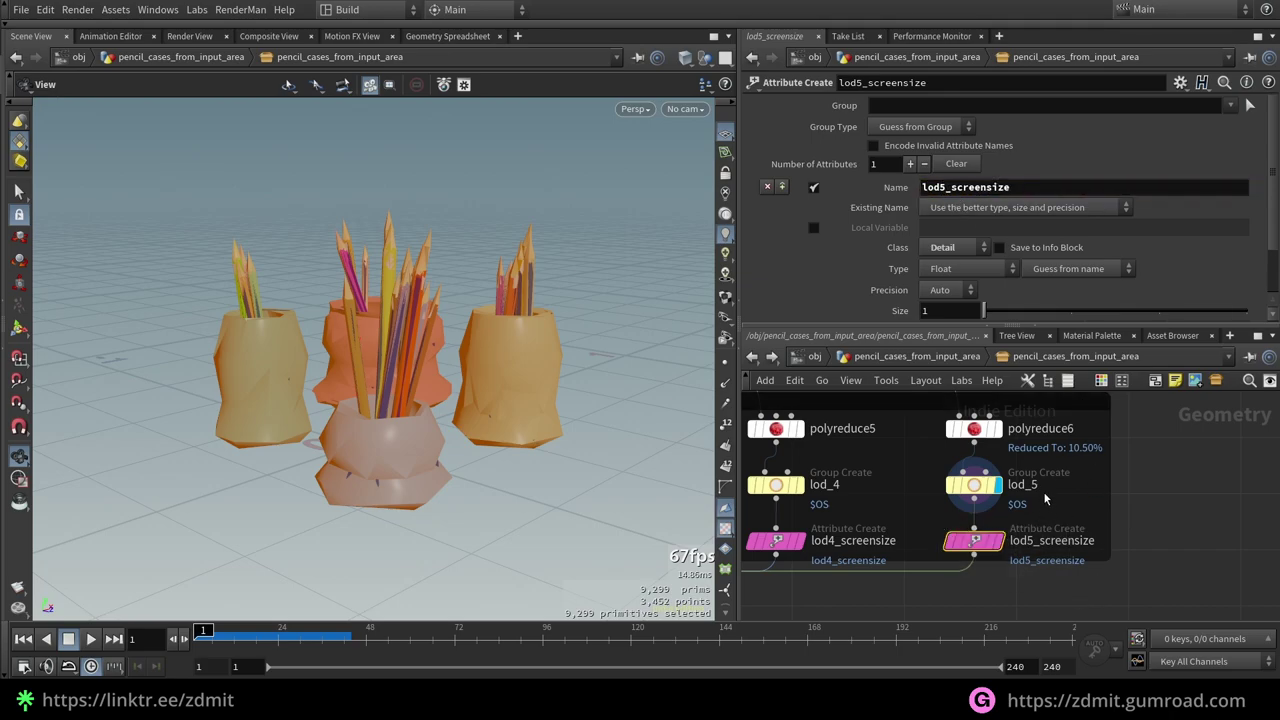
left_click(945, 187)
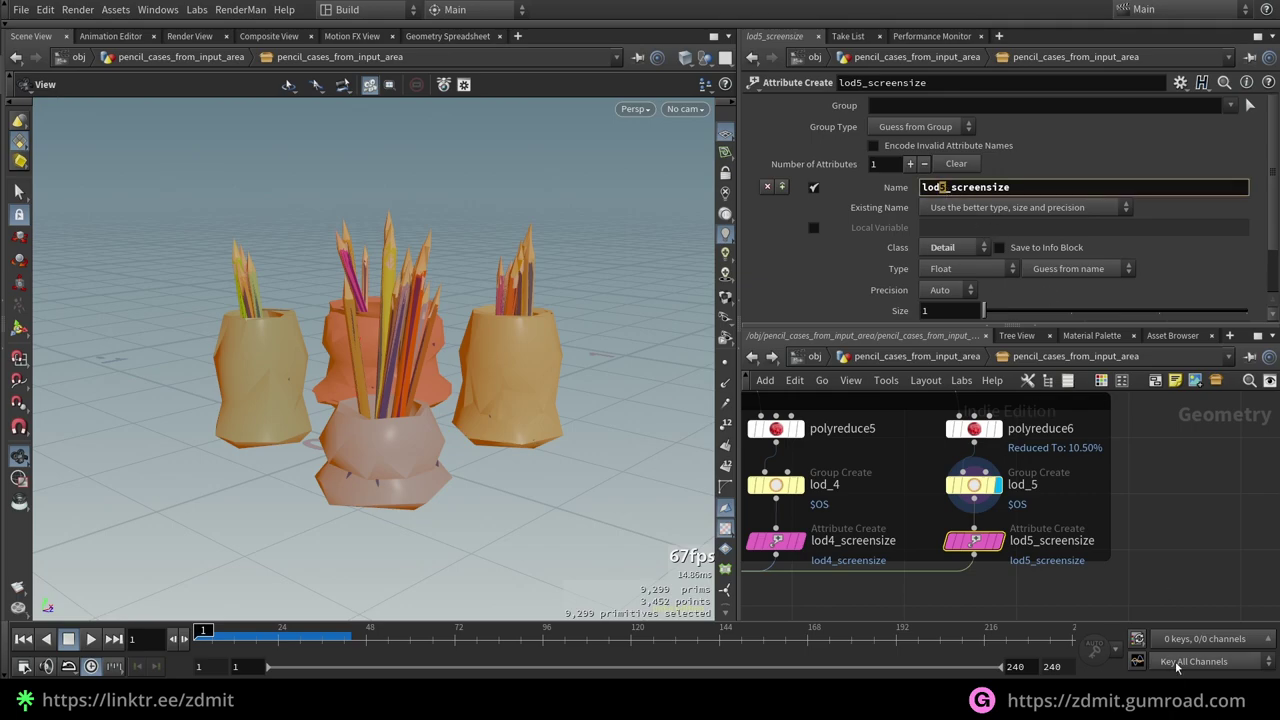
scroll(884, 271, "down", 3)
left_click_drag(944, 304, 871, 318)
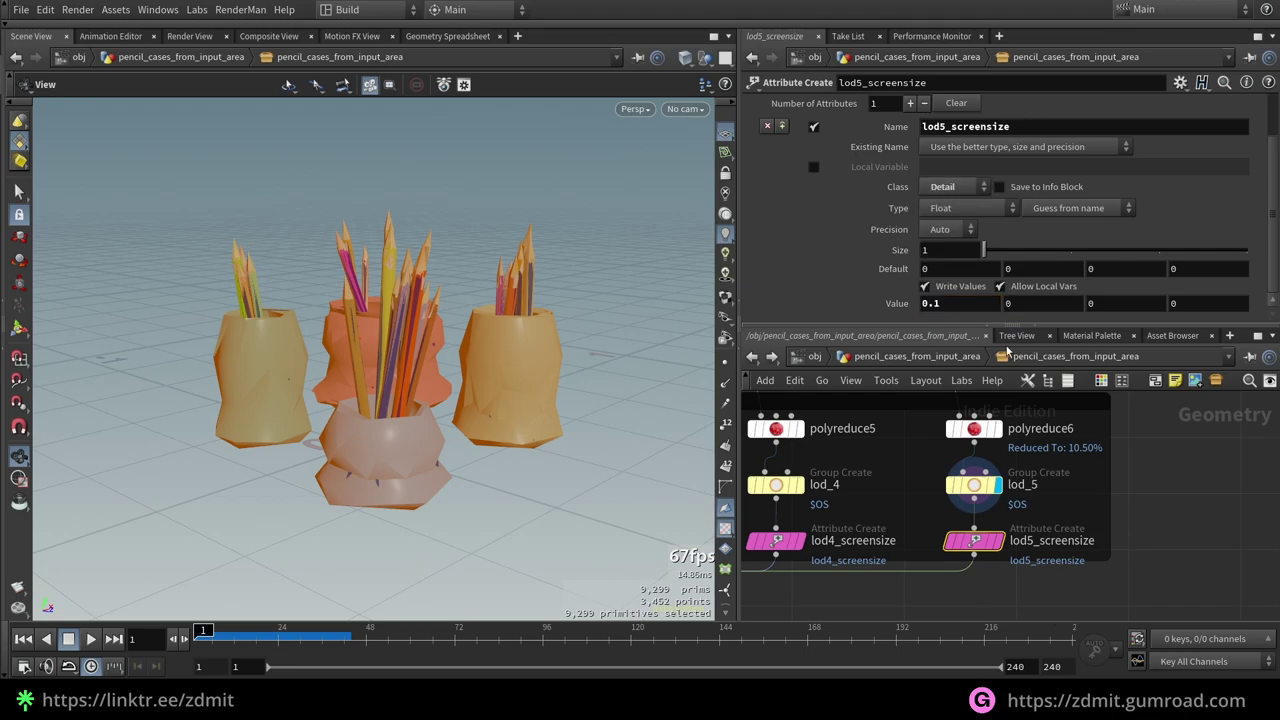
- Inspect merge4's LOD inputs, and display normal1 and normal2 to compare their groups and cusp angles
middle_click_drag(1064, 585, 1143, 514)
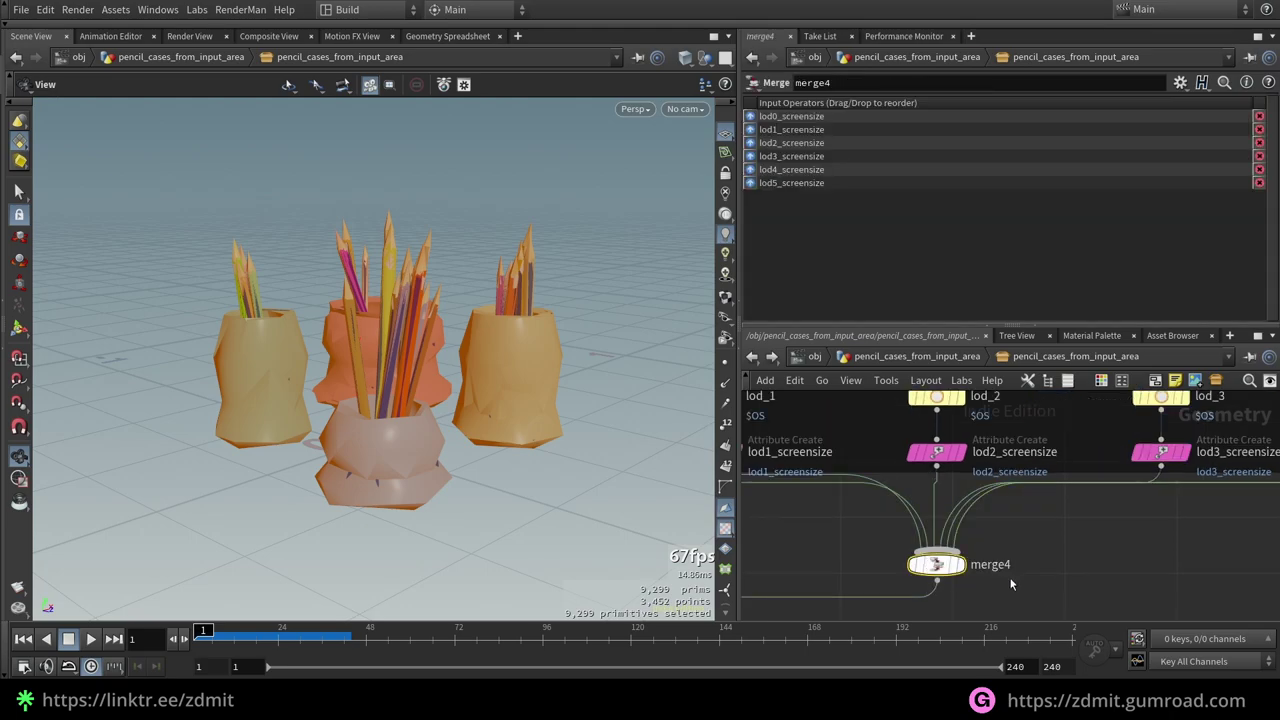
scroll(1029, 559, "down", 4)
middle_click_drag(960, 580, 1181, 505)
left_click(924, 527)
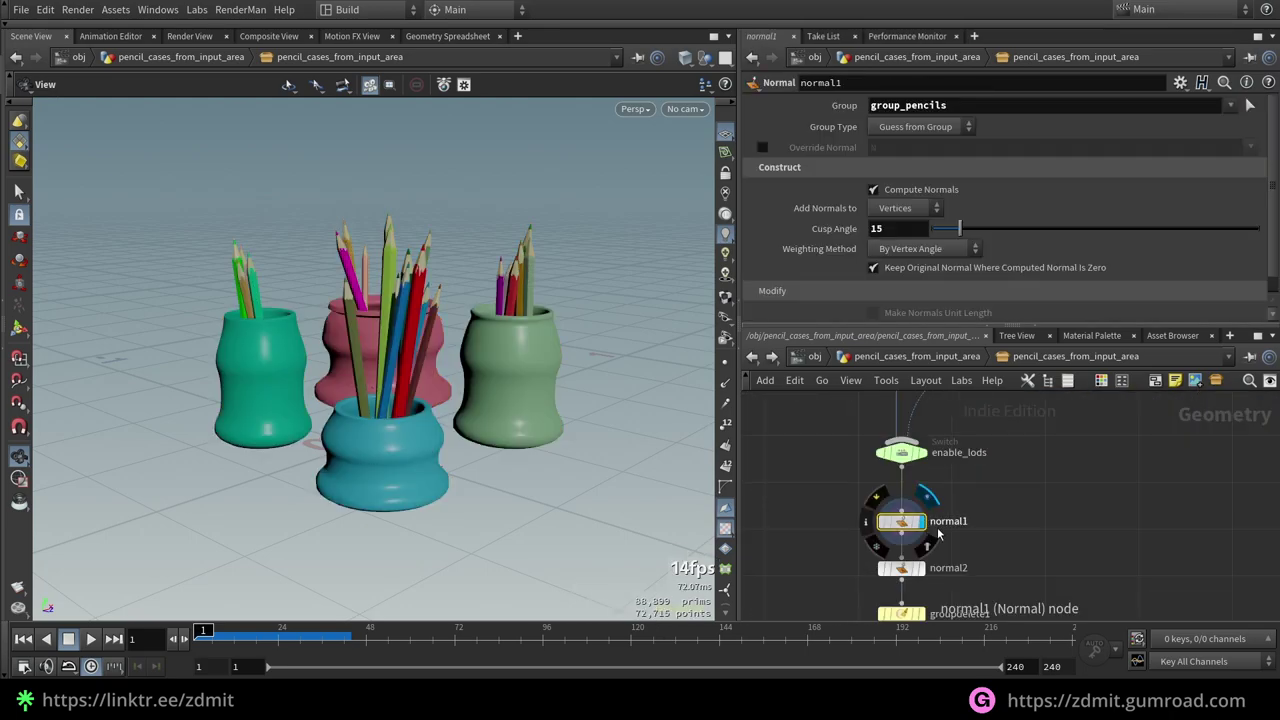
left_click(921, 568)
left_click(900, 568)
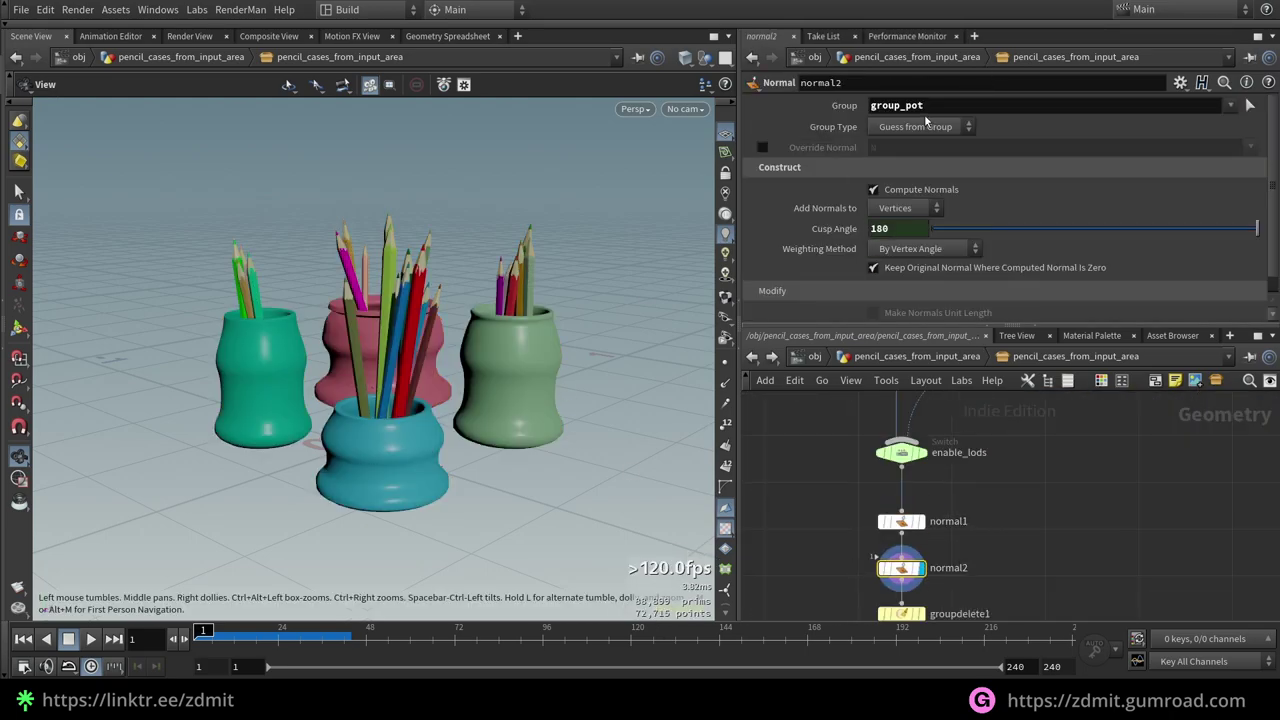
- Inspect groupdelete1 and the nanite_enable node's unreal_nanite_enabled attribute near the network's output
left_click(912, 613)
middle_click_drag(1047, 617, 1020, 442)
middle_click(908, 514)
left_click_drag(850, 456, 1054, 566)
left_click(1054, 564)
scroll(1058, 530, "down", 3)
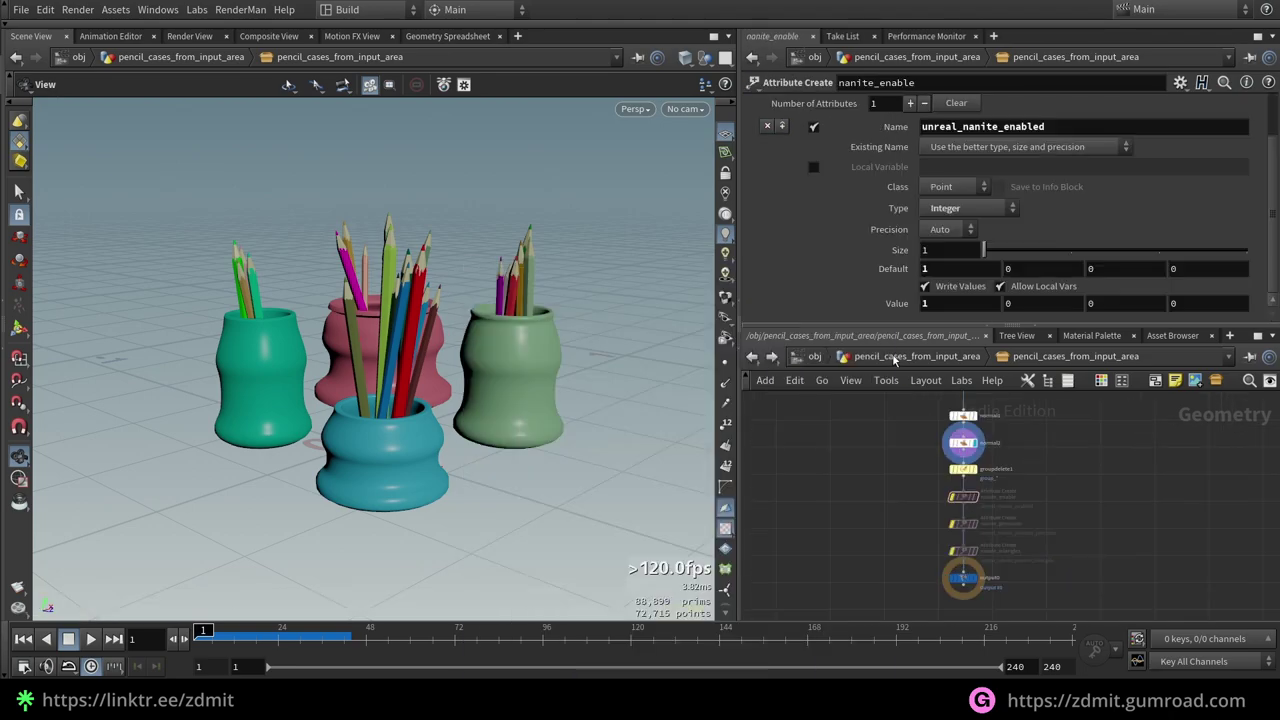
- Return to the parent network holding the pencil_cases_from_input_area asset and view the pencil cases from above
left_click(894, 357)
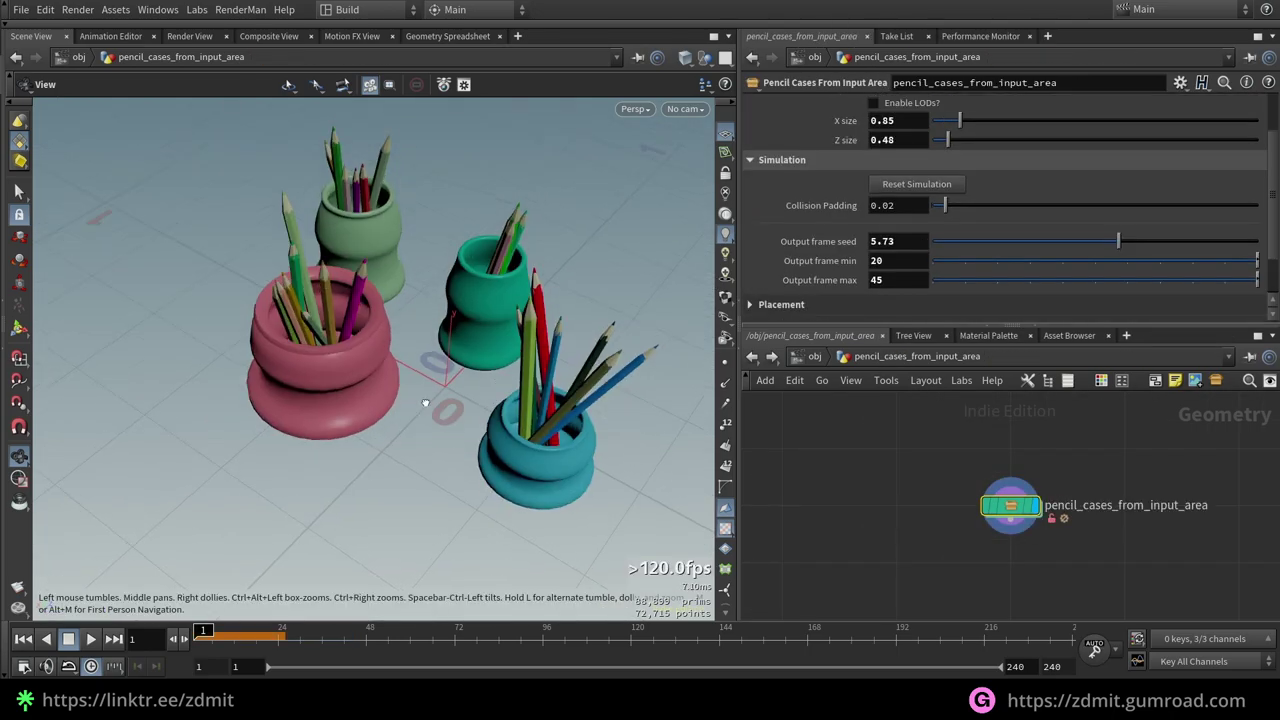
left_click_drag(425, 403, 437, 371)
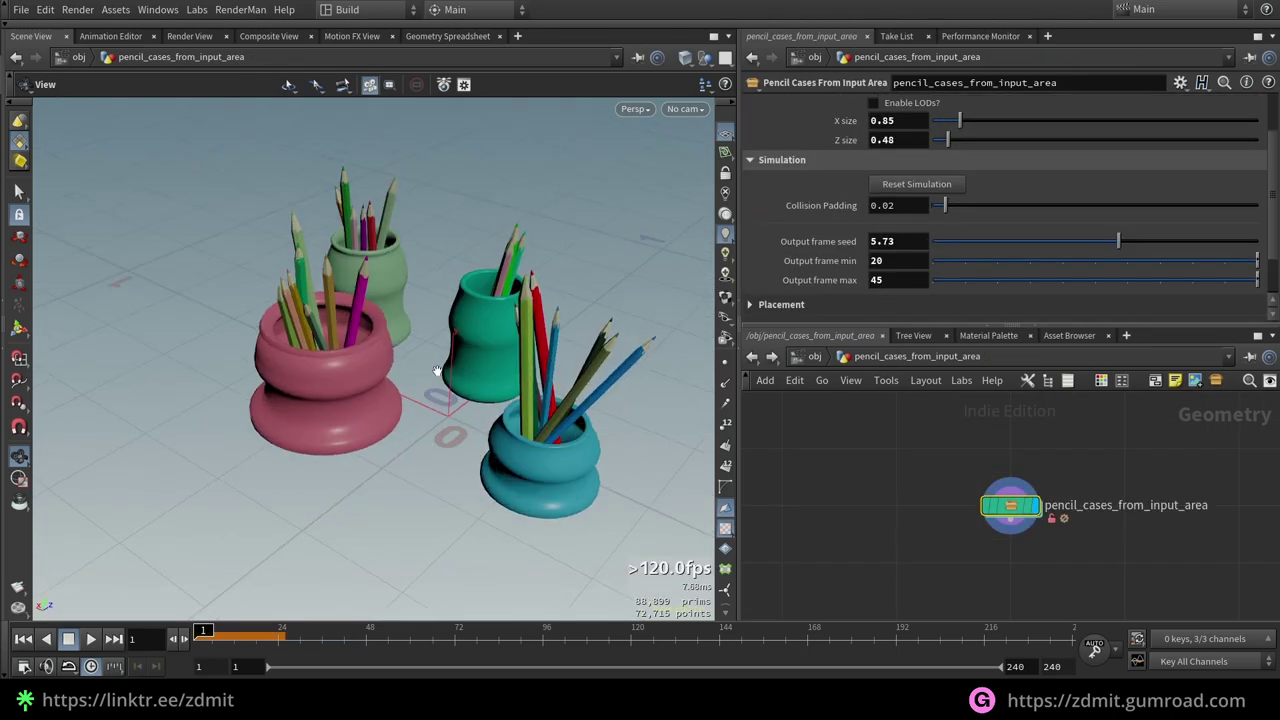